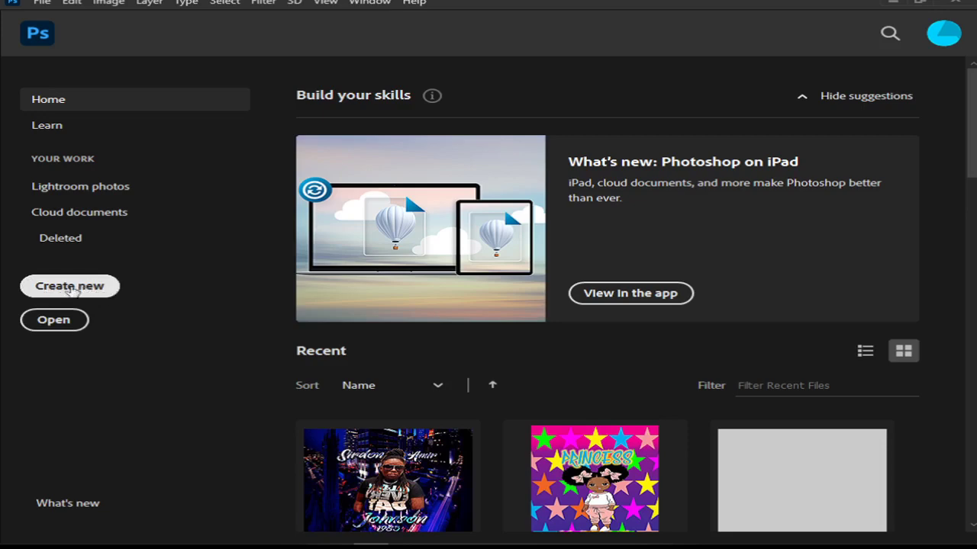
# Create a new 8.5 x 11 inch portrait document at 300 pixels/inch in 8-bit RGB Color.
pyautogui.click(68, 290)
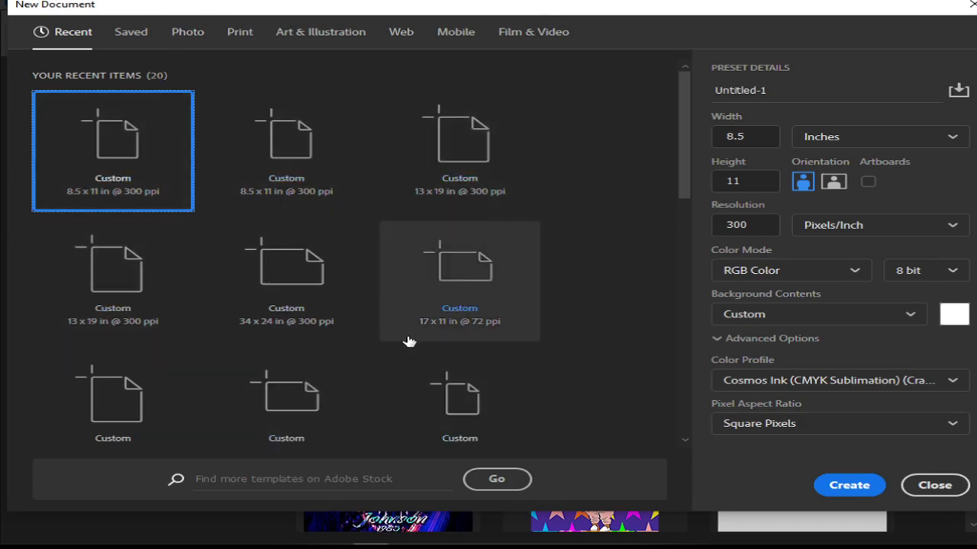
pyautogui.scroll(-2, 410, 338)
pyautogui.scroll(-5, 398, 336)
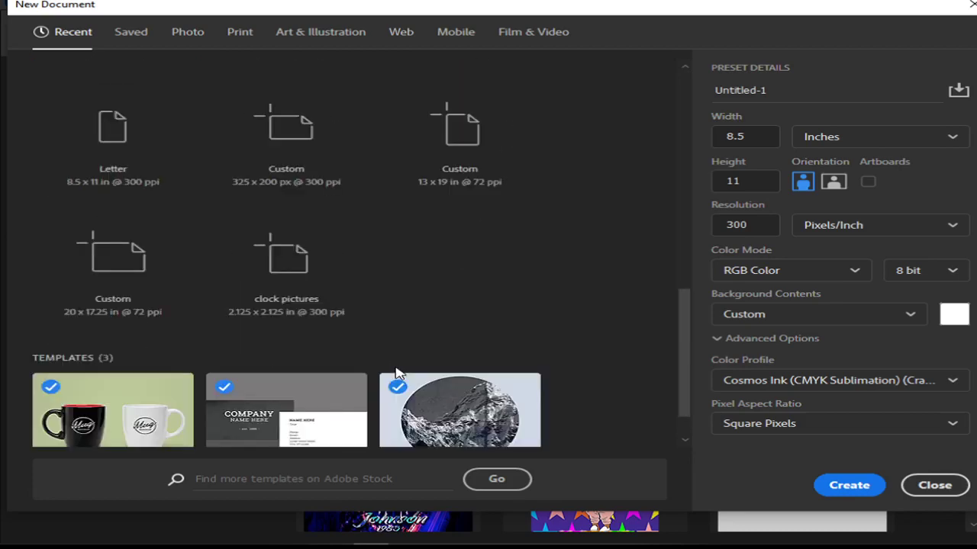
pyautogui.scroll(3, 396, 373)
pyautogui.scroll(5, 394, 373)
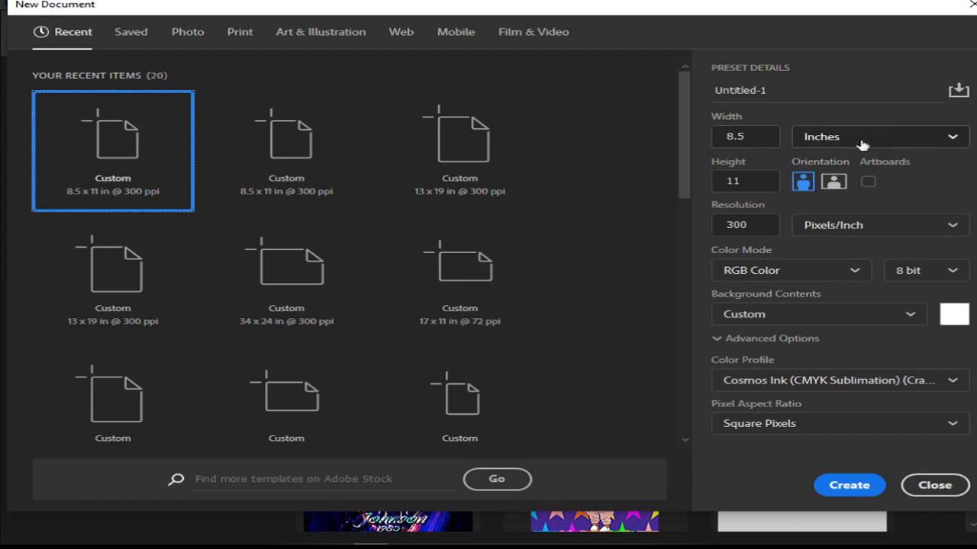
pyautogui.click(950, 137)
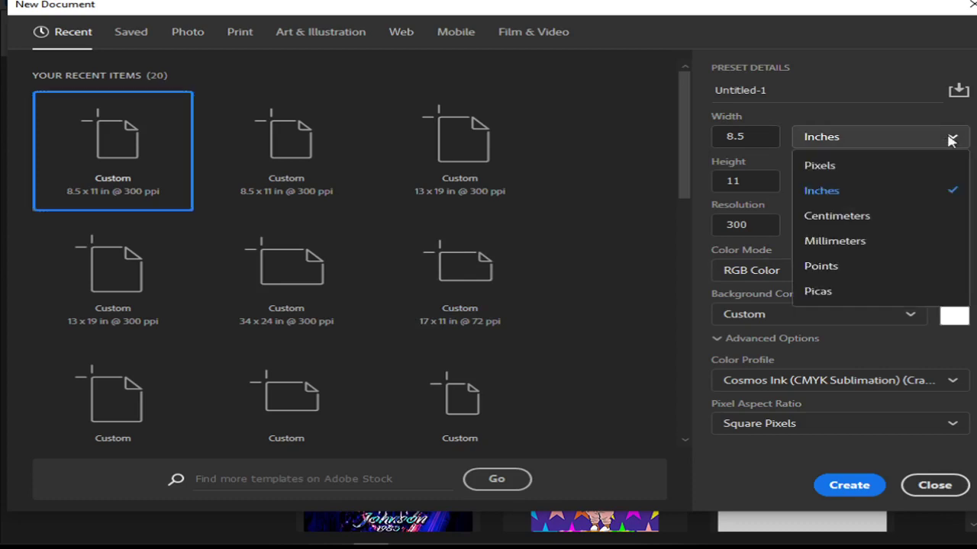
pyautogui.click(847, 196)
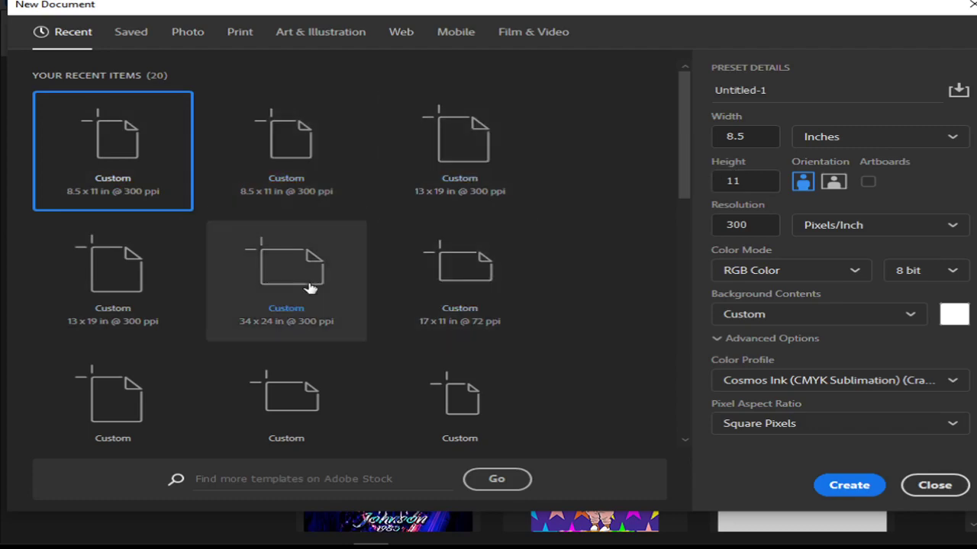
pyautogui.click(849, 486)
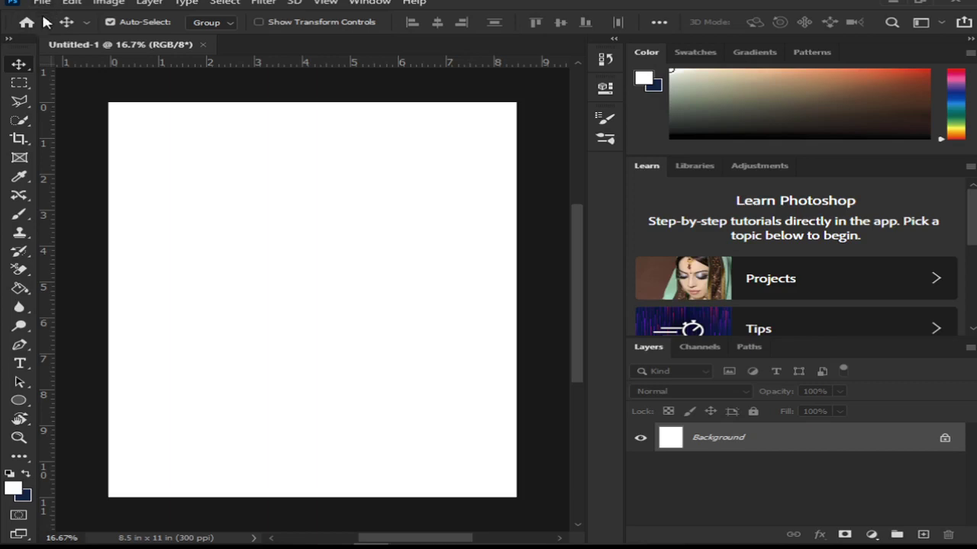
pyautogui.click(42, 4)
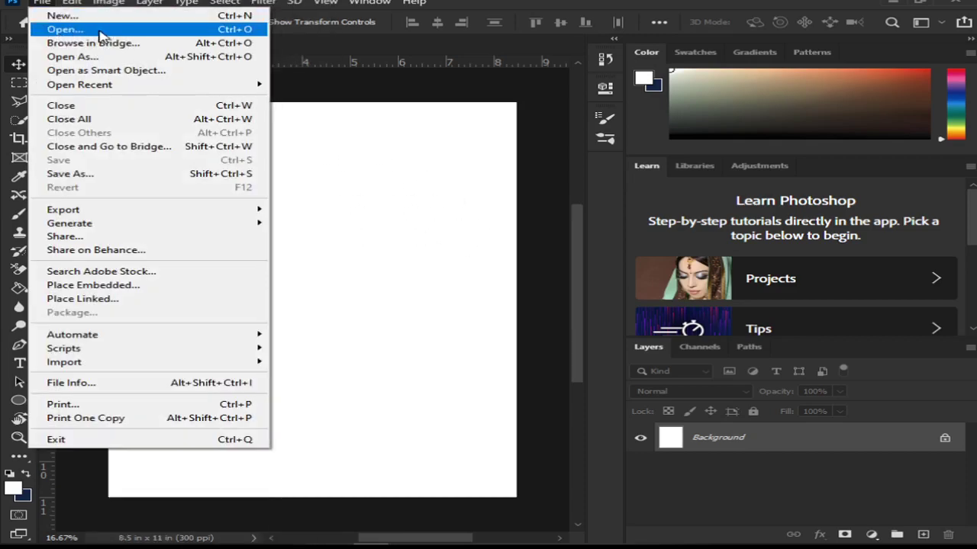
pyautogui.click(321, 164)
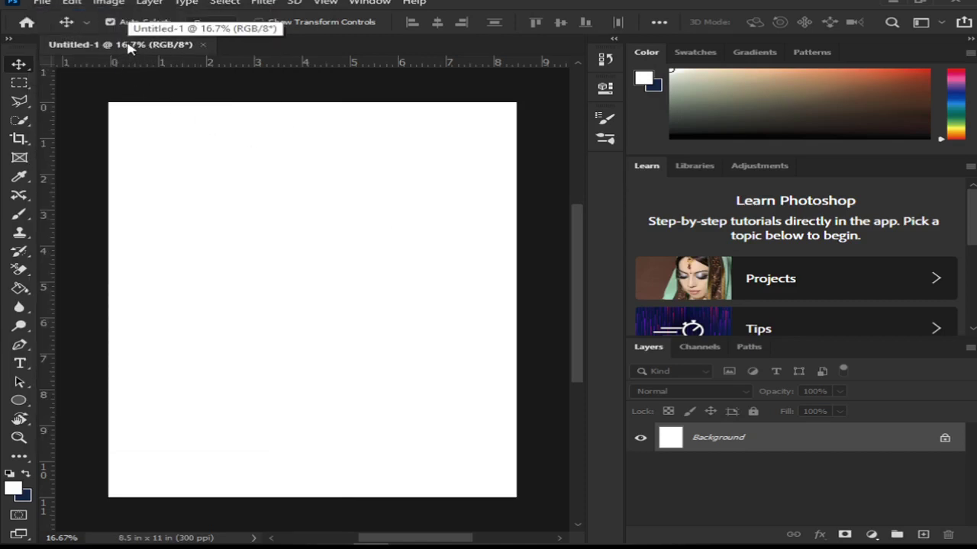
pyautogui.click(41, 2)
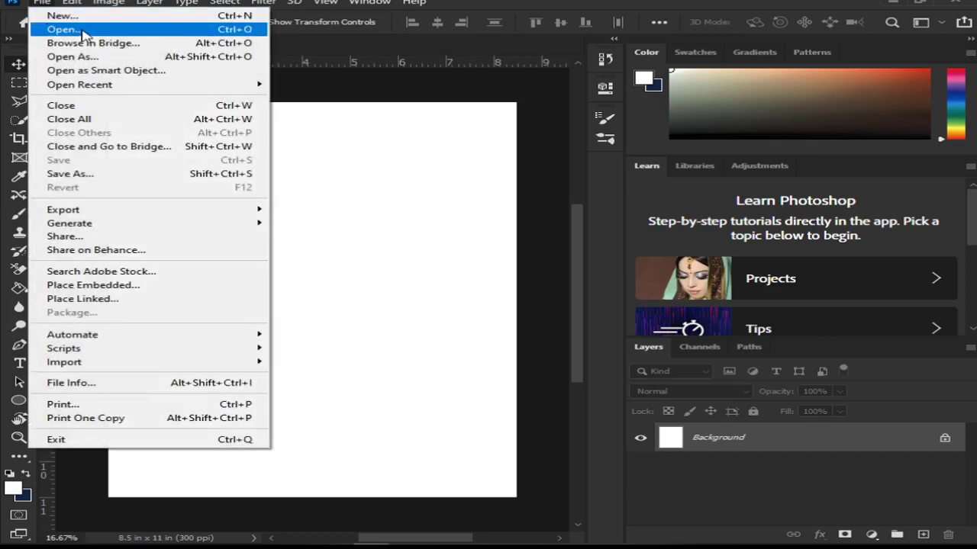
pyautogui.click(331, 144)
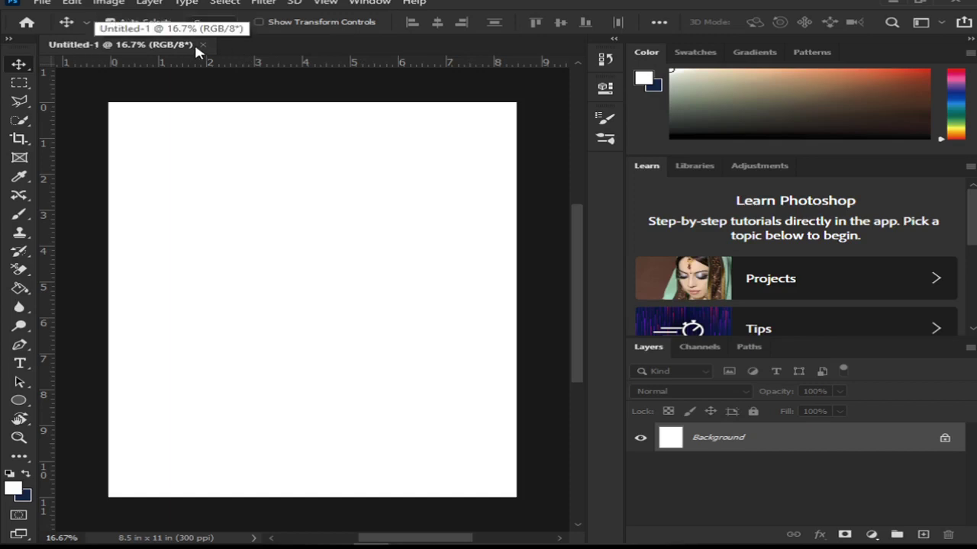
pyautogui.click(43, 5)
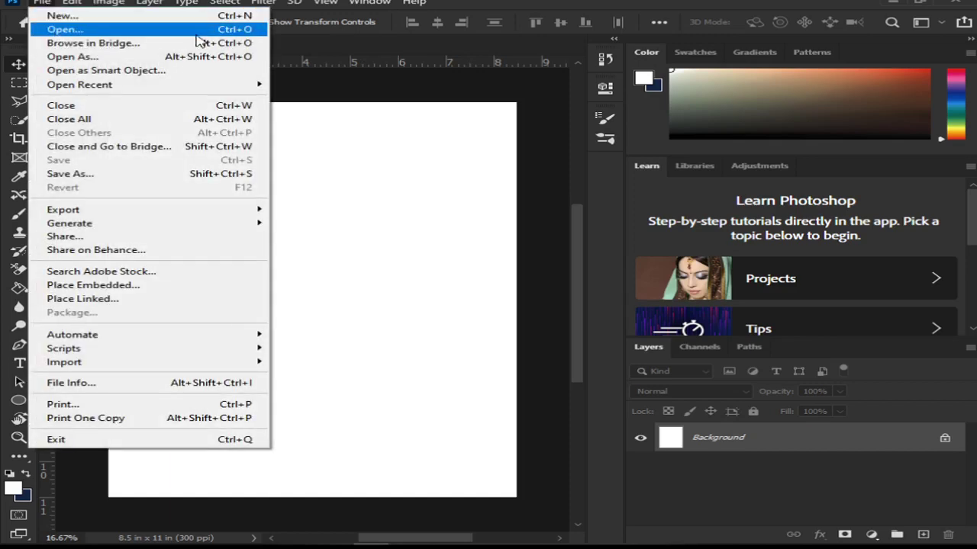
pyautogui.click(296, 47)
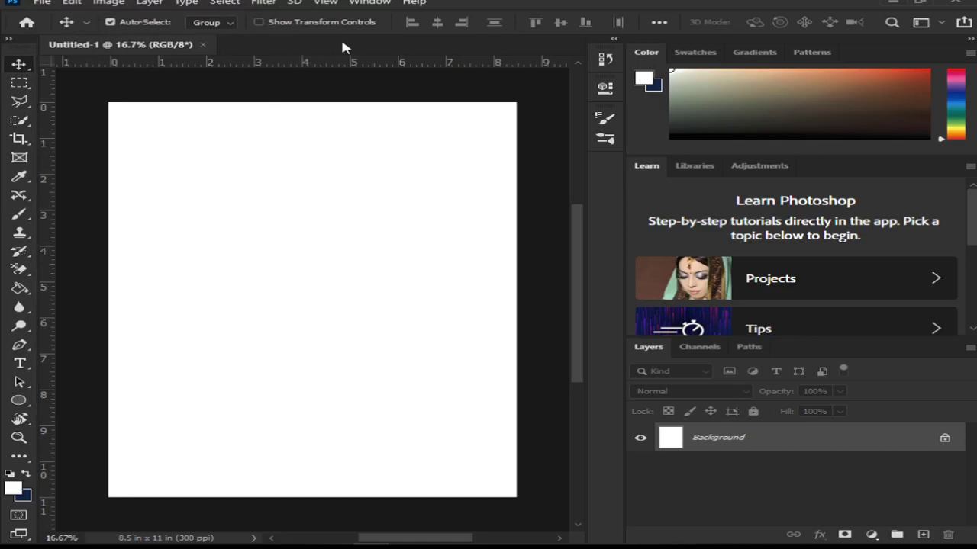
# Open the "allover w template" PSD from the photoshop folder on the My Passport (E:) drive as its own document.
pyautogui.click(42, 4)
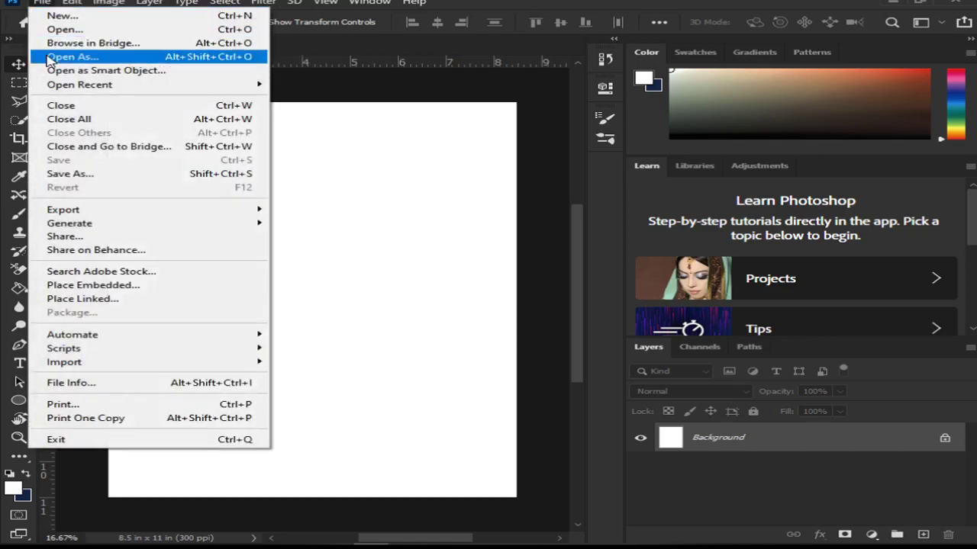
pyautogui.click(48, 29)
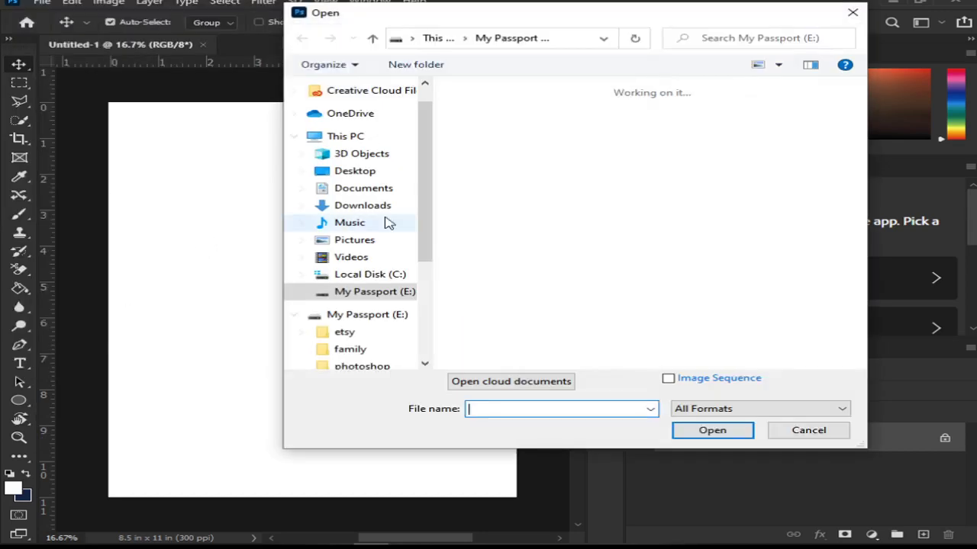
pyautogui.scroll(-1, 366, 311)
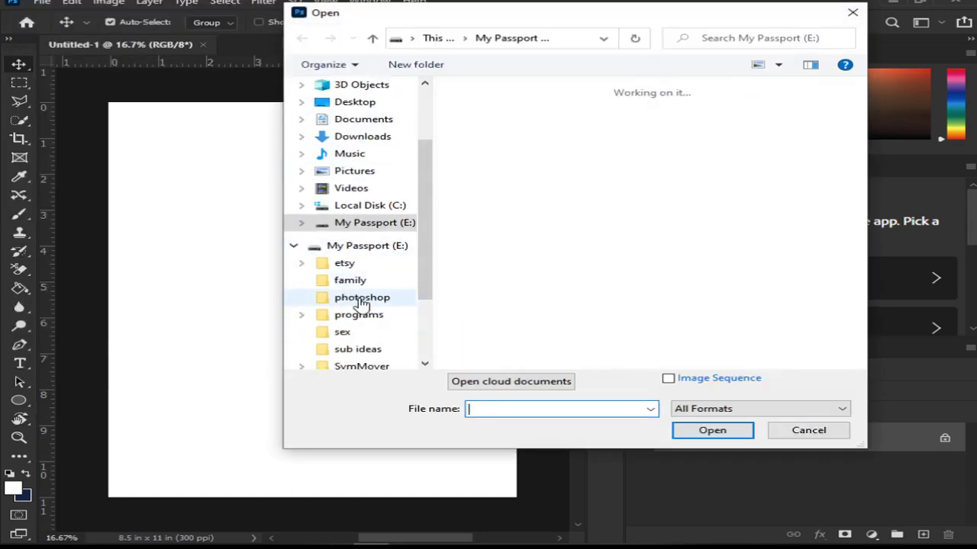
pyautogui.click(365, 299)
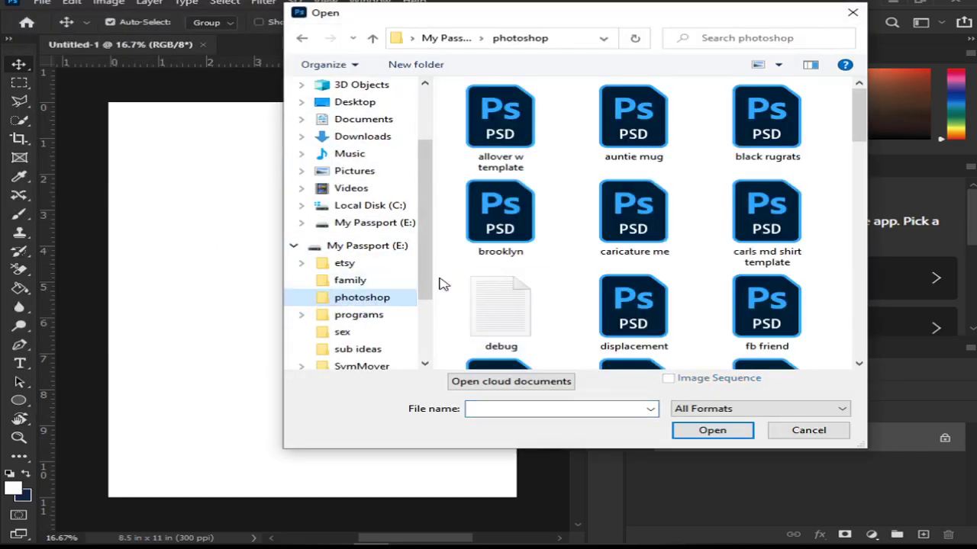
pyautogui.doubleClick(496, 122)
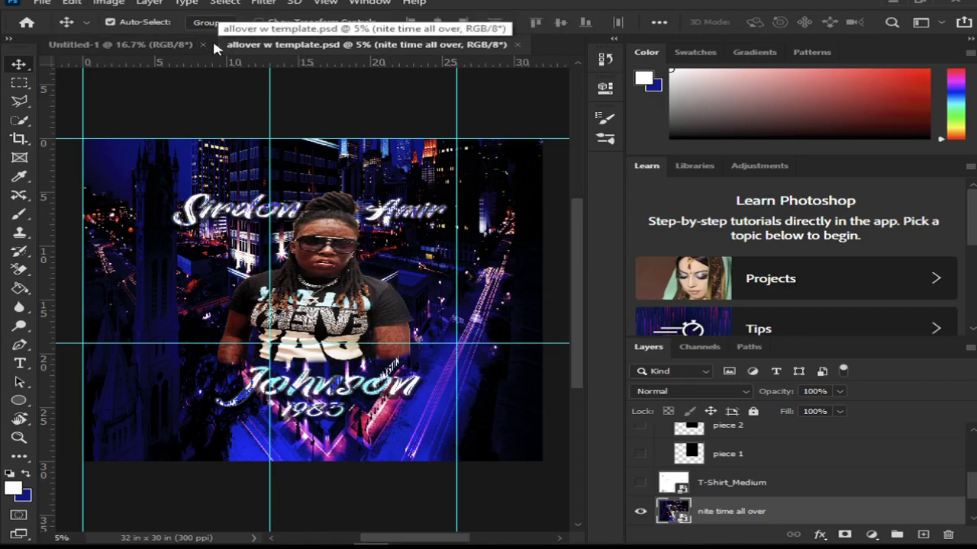
pyautogui.click(150, 46)
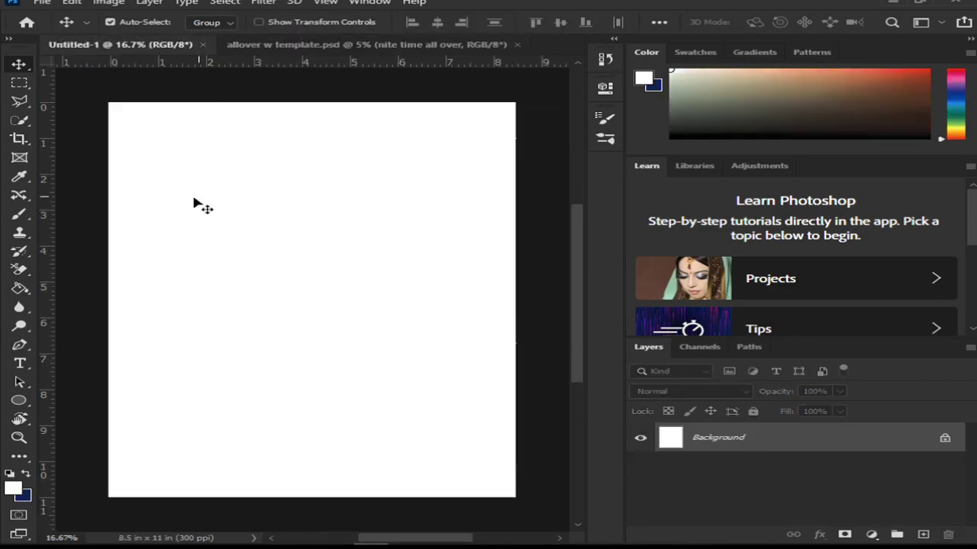
pyautogui.click(269, 47)
pyautogui.click(40, 3)
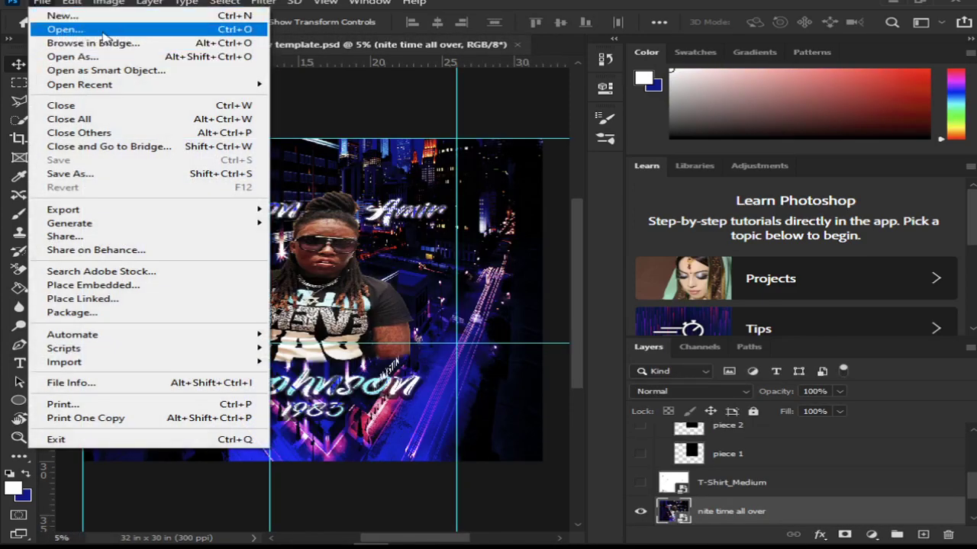
pyautogui.click(306, 84)
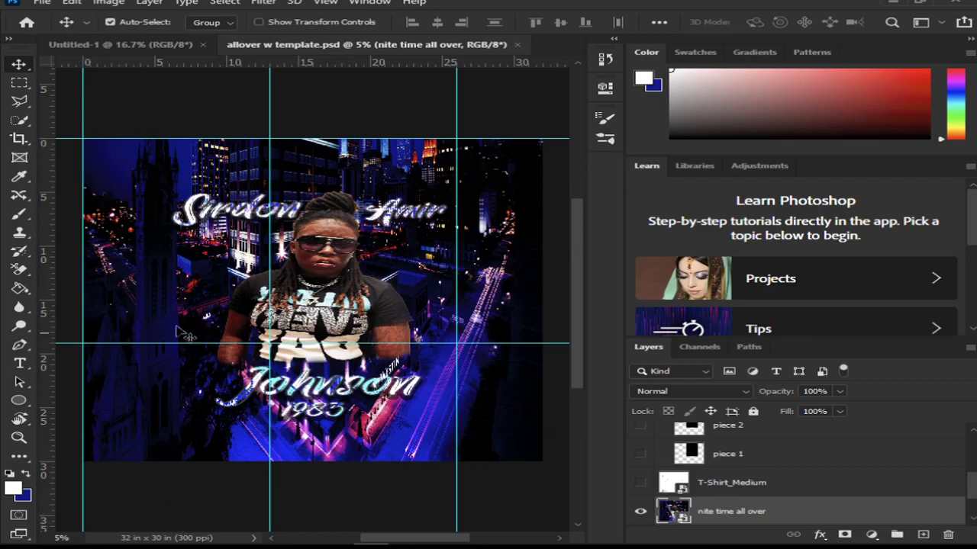
pyautogui.click(42, 5)
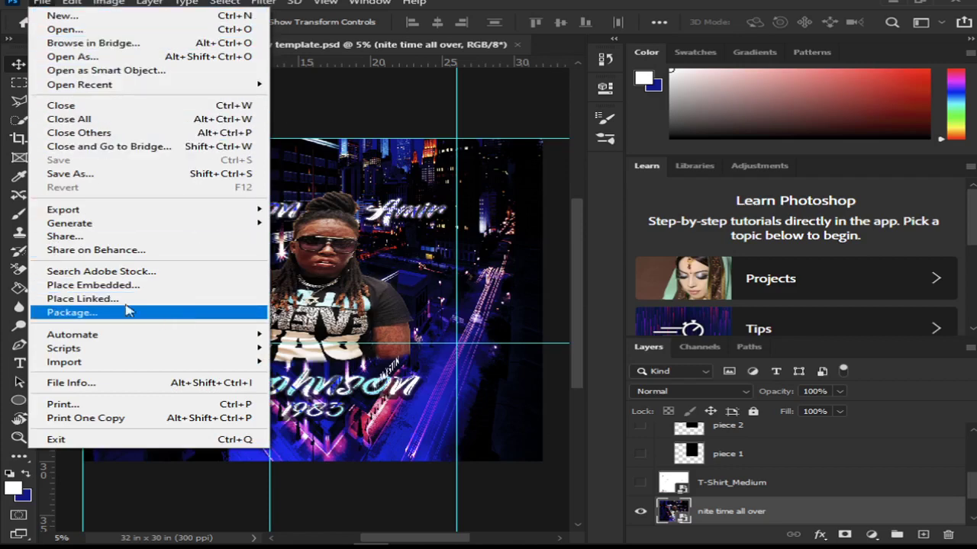
pyautogui.click(306, 197)
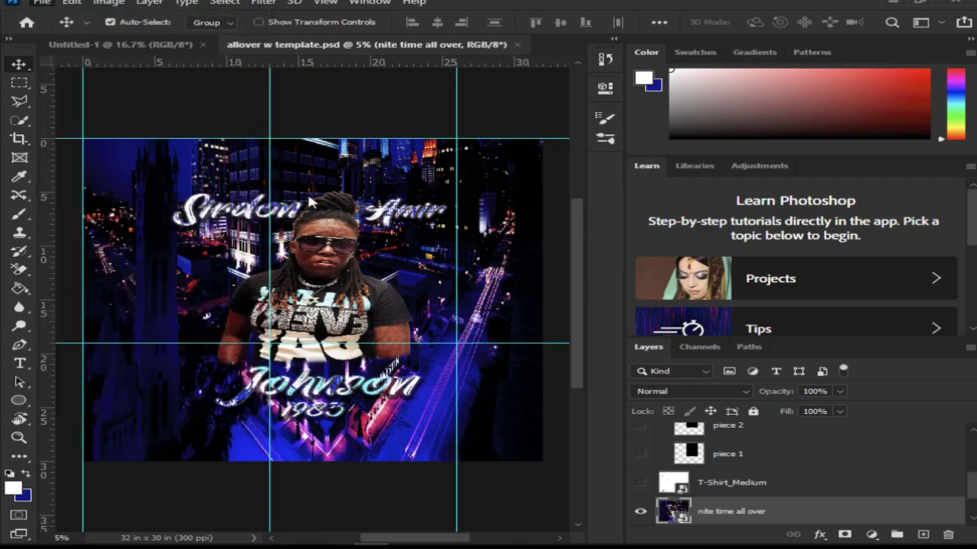
# Place the "brooklyn" PSD from the photoshop folder as an embedded object in the blank Untitled-1 document.
pyautogui.click(122, 44)
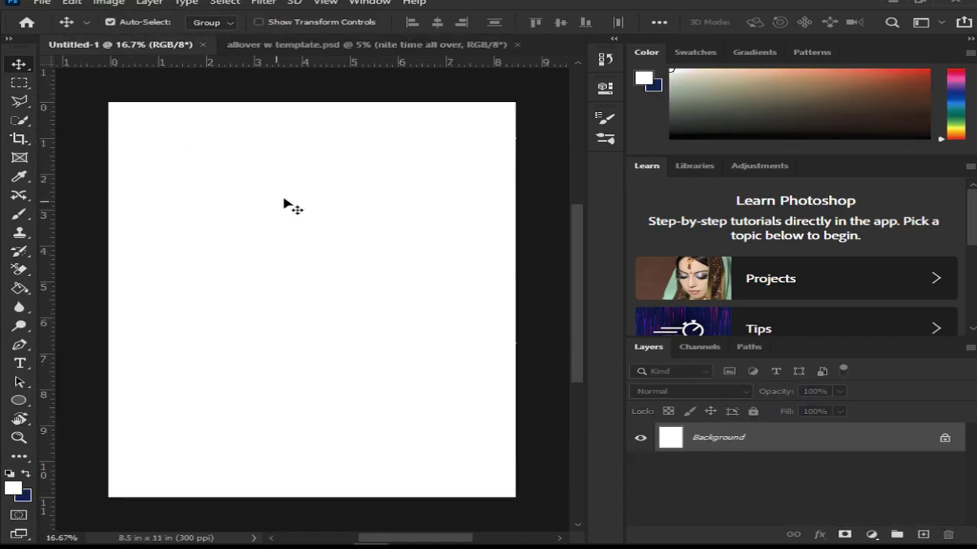
pyautogui.click(40, 4)
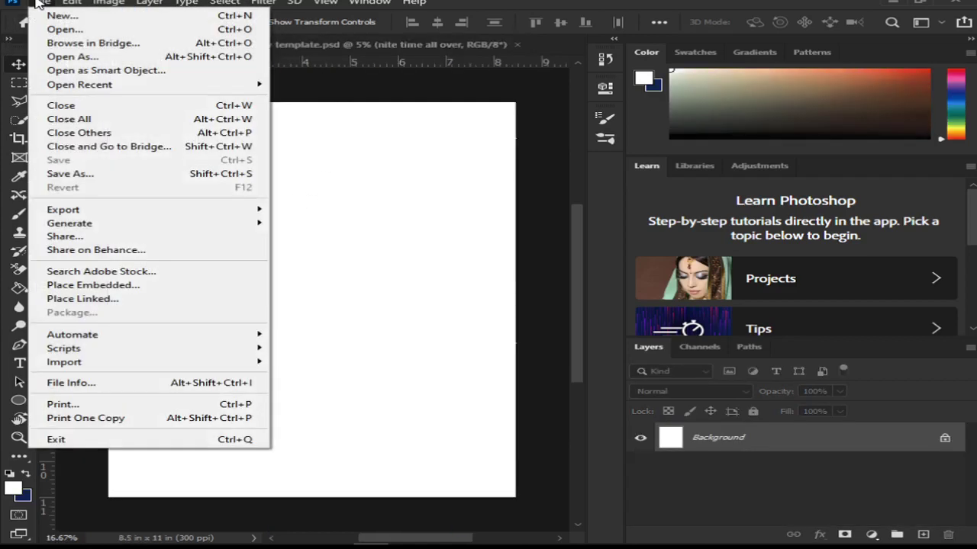
pyautogui.click(152, 287)
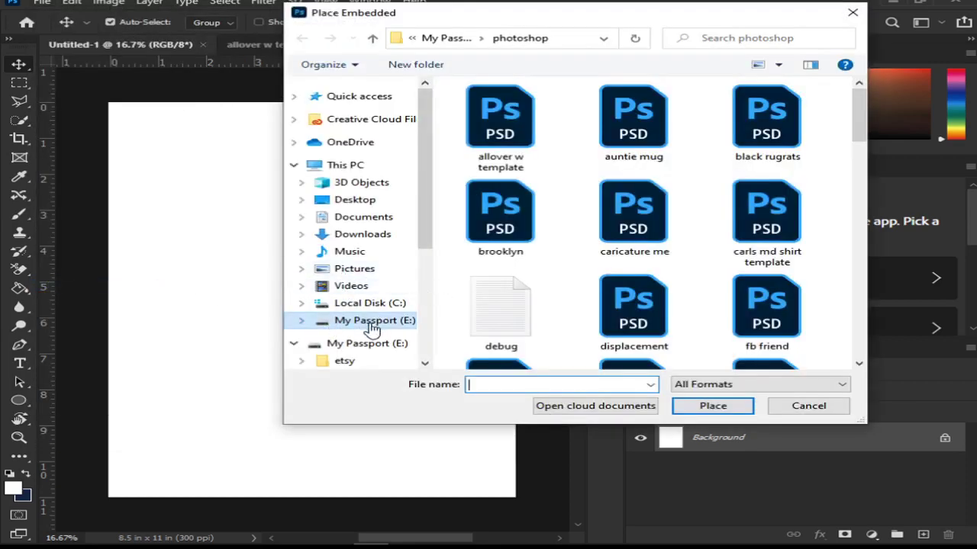
pyautogui.doubleClick(506, 229)
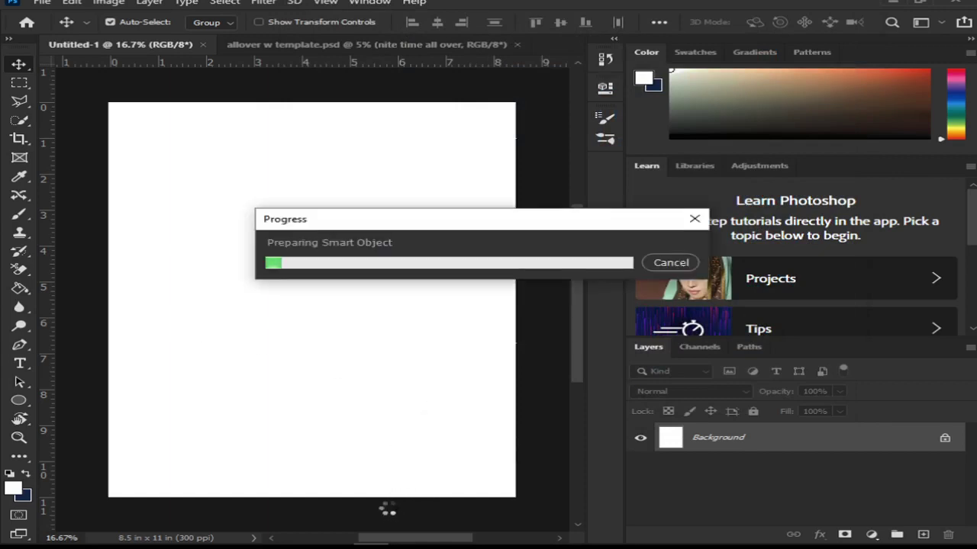
pyautogui.moveTo(356, 542)
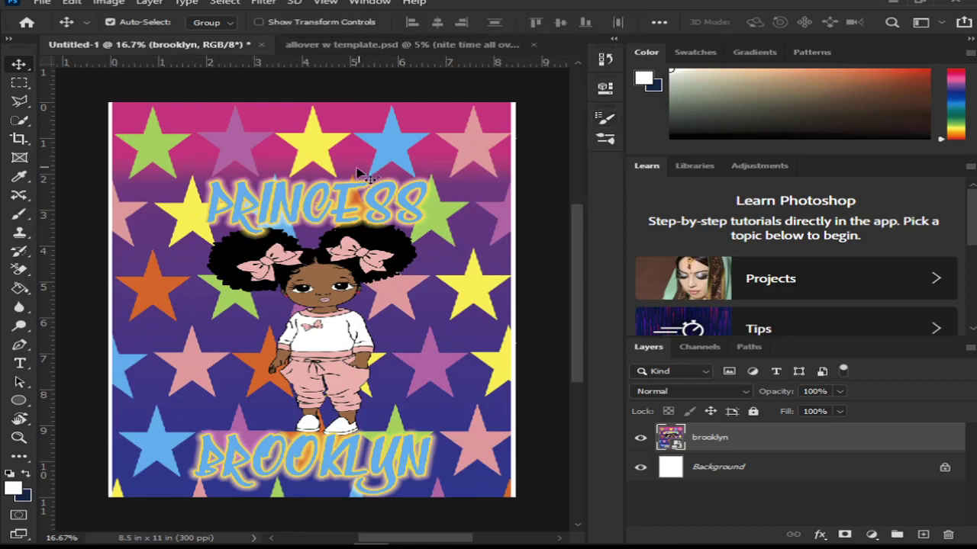
# Compare the separately opened "allover w template" document with the artwork placed in Untitled-1.
pyautogui.click(363, 46)
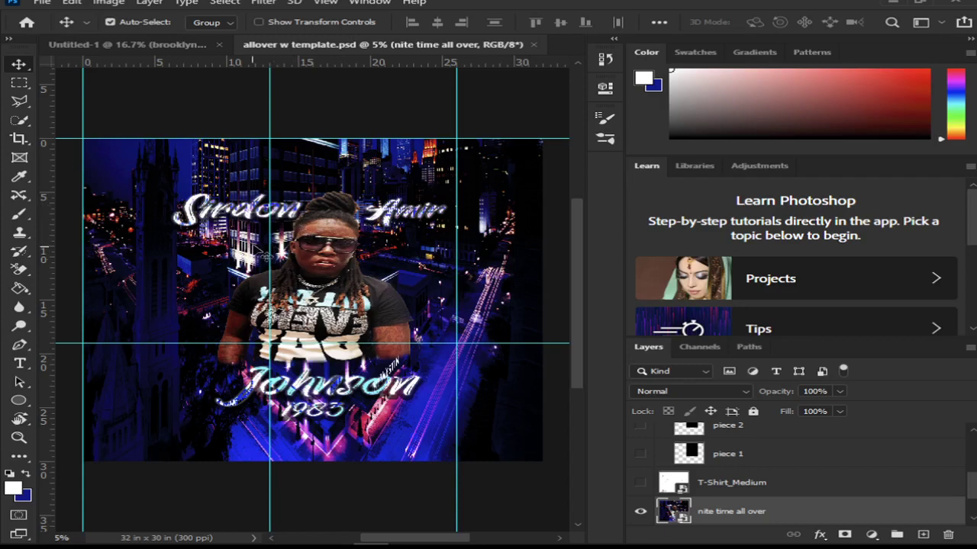
pyautogui.click(41, 4)
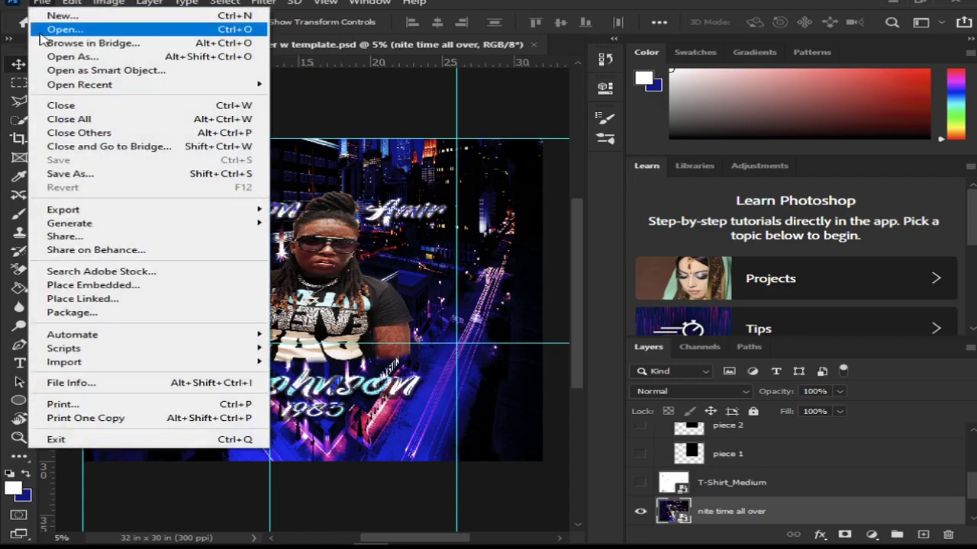
pyautogui.click(342, 87)
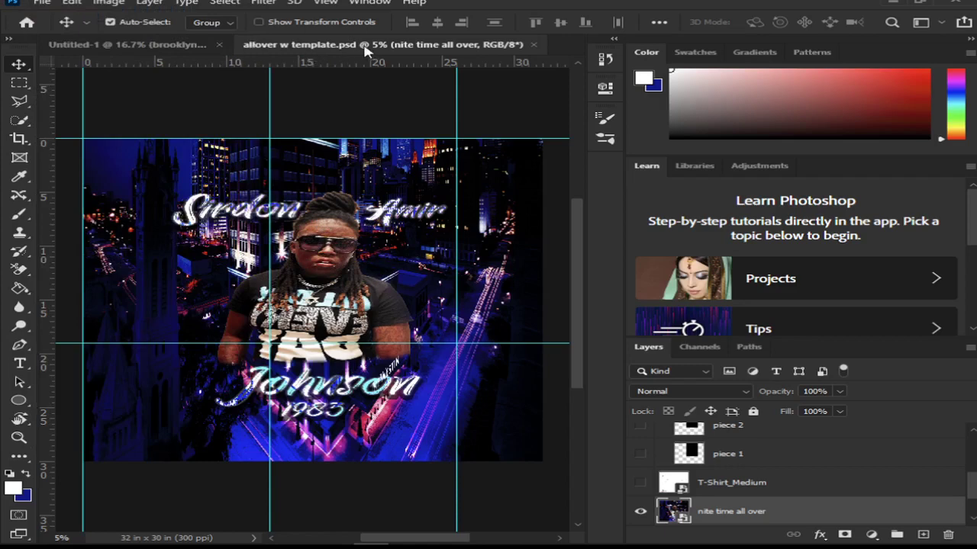
pyautogui.click(177, 45)
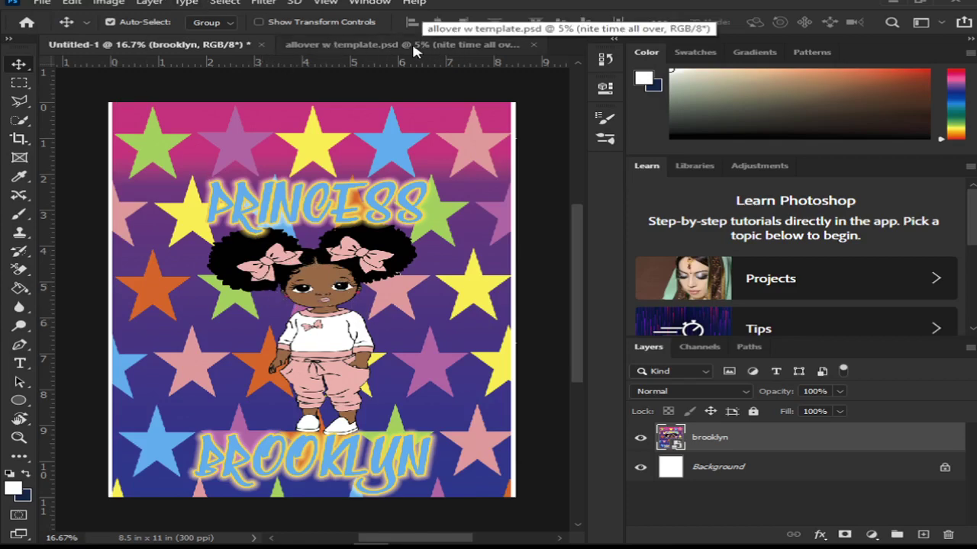
pyautogui.click(40, 4)
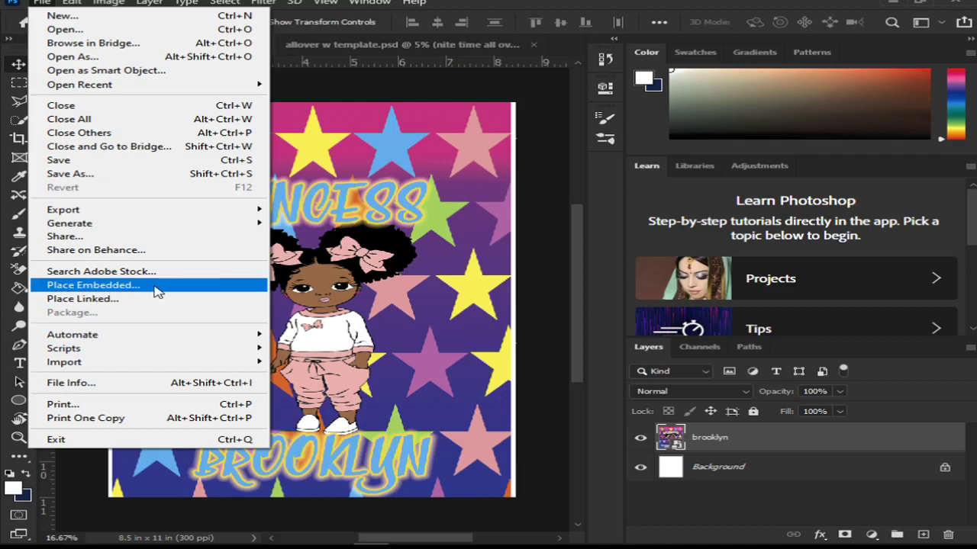
pyautogui.click(349, 157)
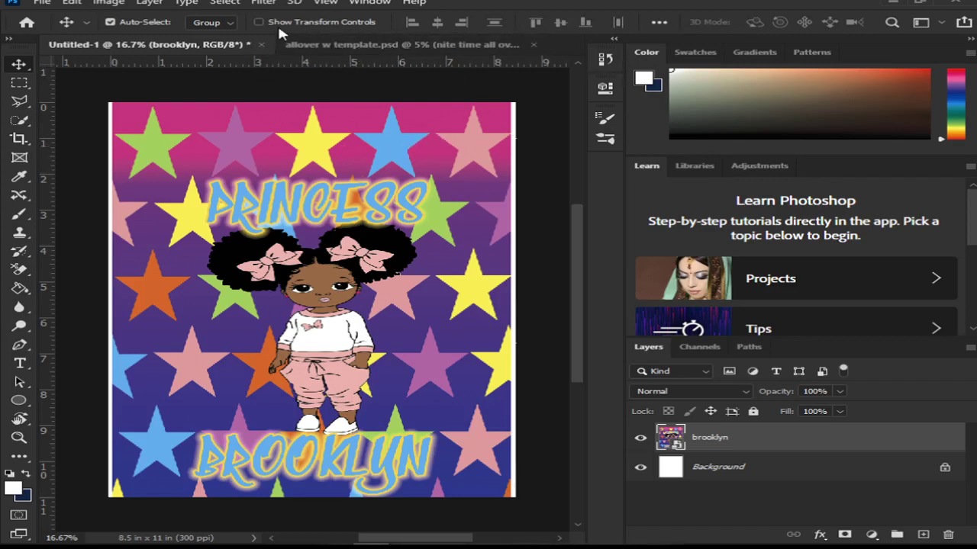
pyautogui.click(325, 45)
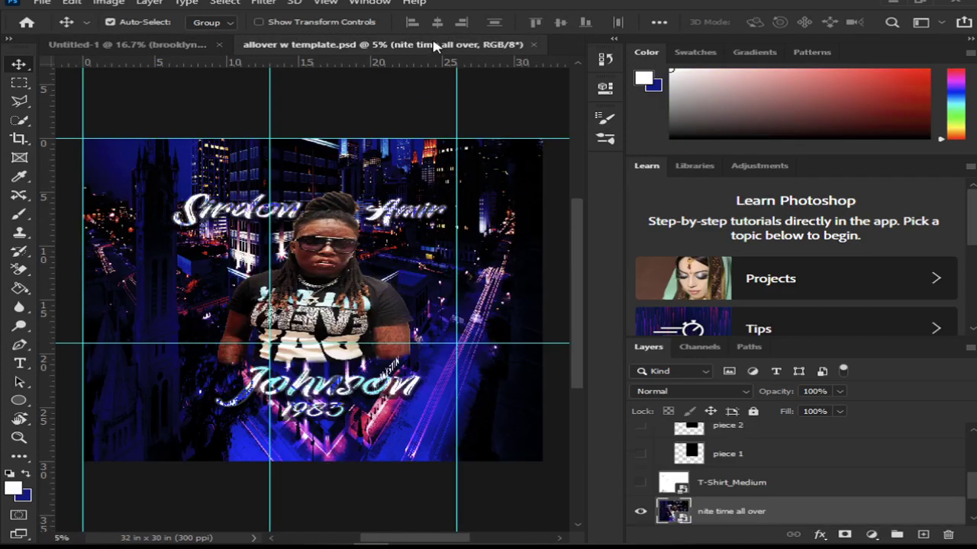
pyautogui.click(200, 44)
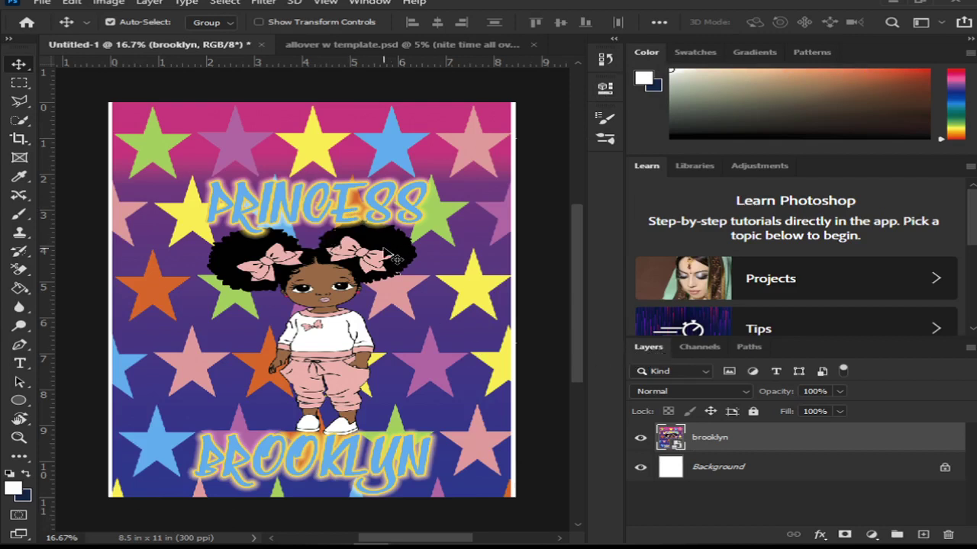
# Undo the placement of the "brooklyn" artwork in Untitled-1 and close the separate "allover w template" document.
pyautogui.moveTo(377, 223)
pyautogui.mouseDown()
pyautogui.moveTo(382, 234)
pyautogui.moveTo(383, 207)
pyautogui.moveTo(378, 218)
pyautogui.mouseUp()
pyautogui.click(639, 440)
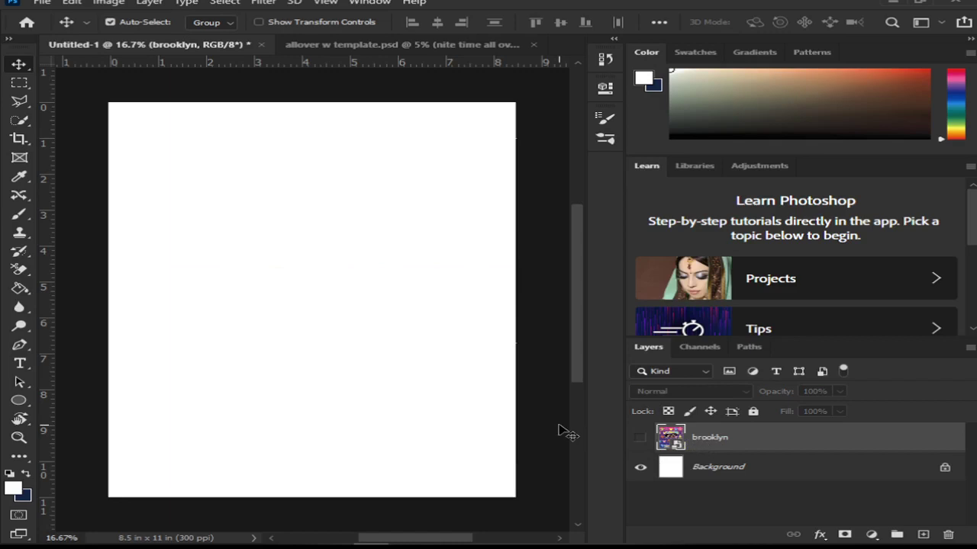
pyautogui.hotkey('ctrl', 'z')
pyautogui.hotkey('ctrl', 'z')
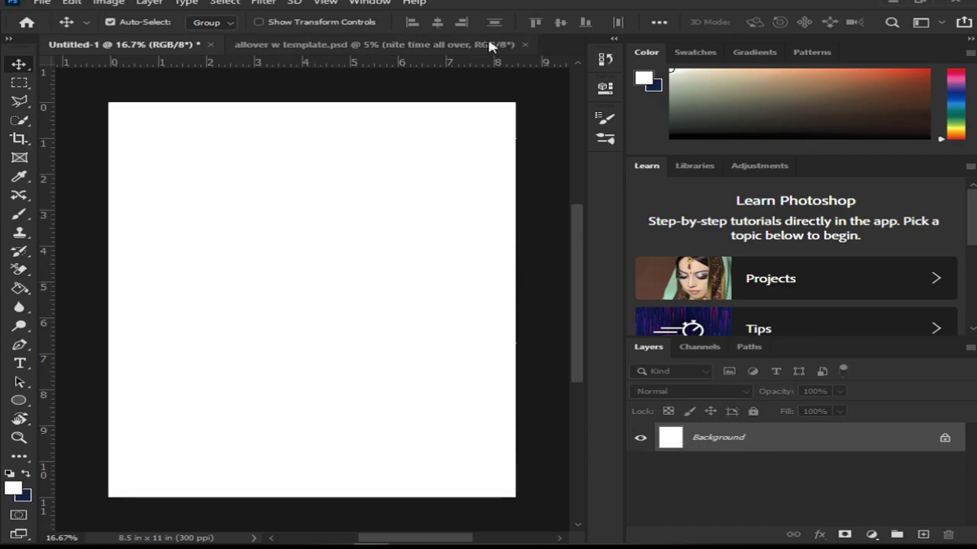
pyautogui.click(522, 45)
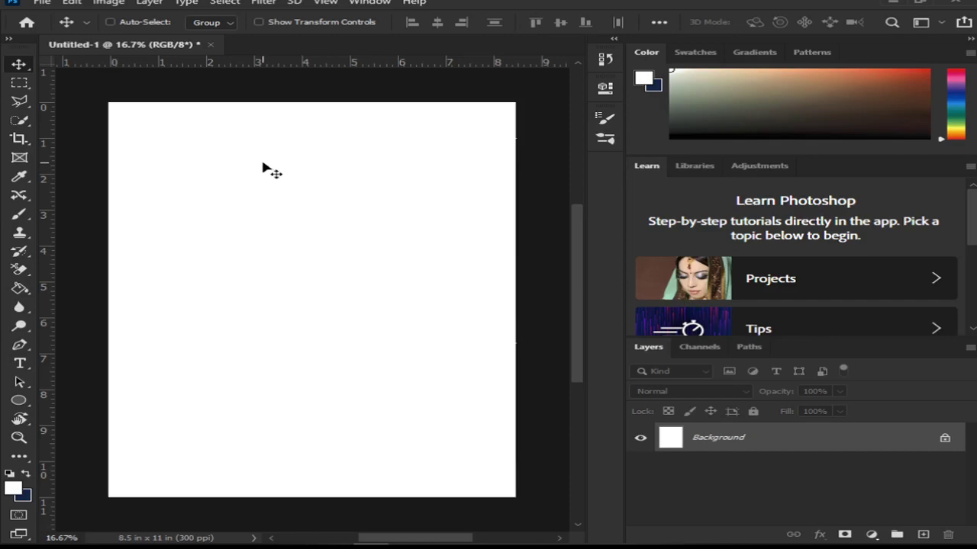
# Place the "allover w template" PSD as an embedded object in Untitled-1 and try moving it, leaving it vertically centered on the page.
pyautogui.click(45, 4)
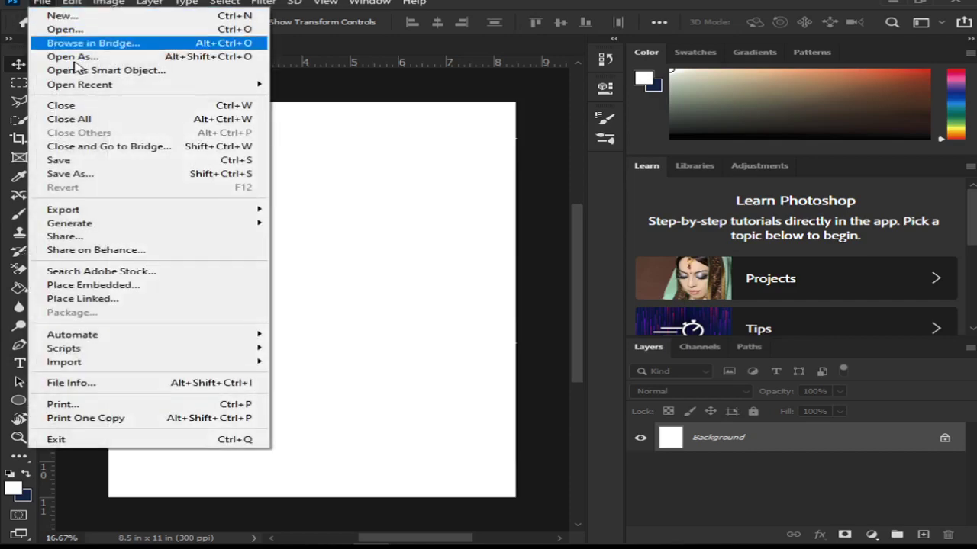
pyautogui.click(160, 287)
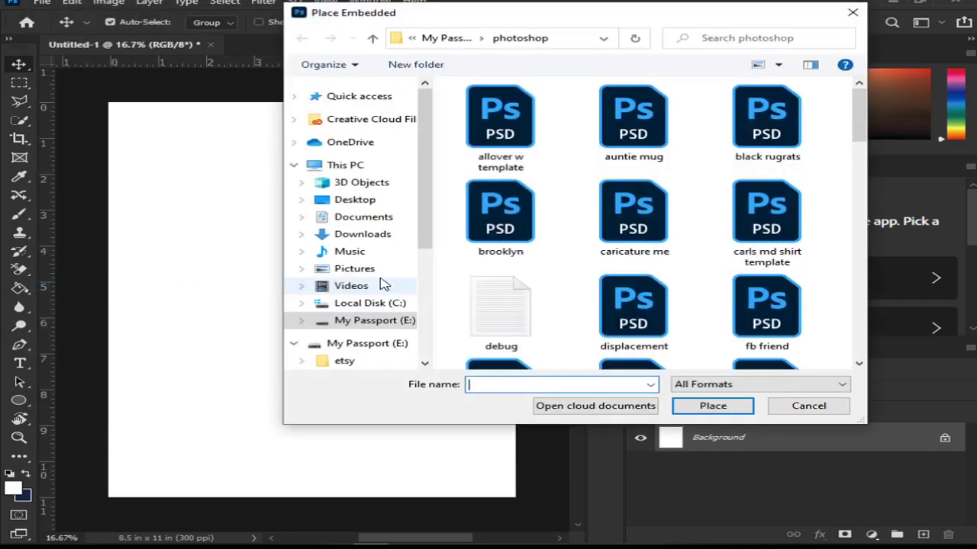
pyautogui.doubleClick(512, 149)
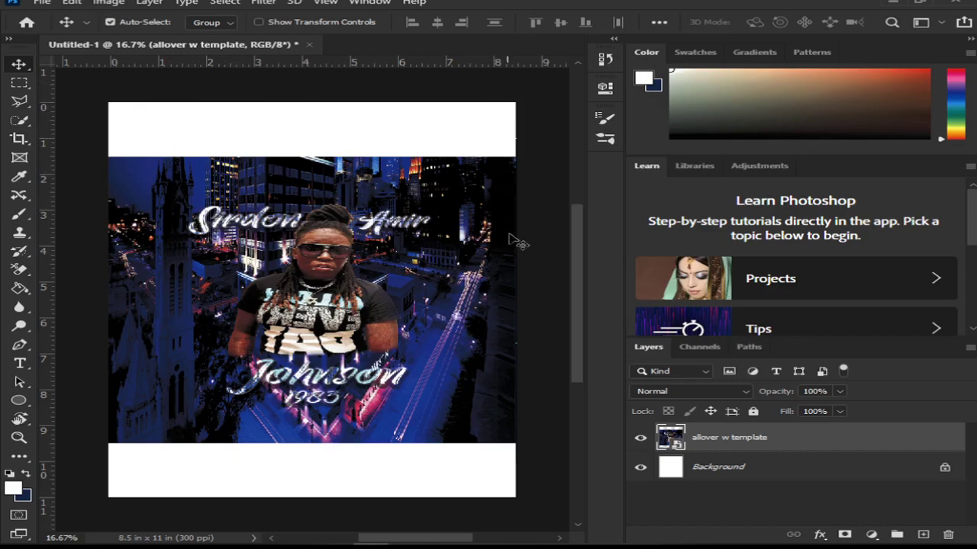
pyautogui.moveTo(293, 286)
pyautogui.mouseDown()
pyautogui.moveTo(279, 227)
pyautogui.moveTo(296, 233)
pyautogui.moveTo(311, 282)
pyautogui.mouseUp()
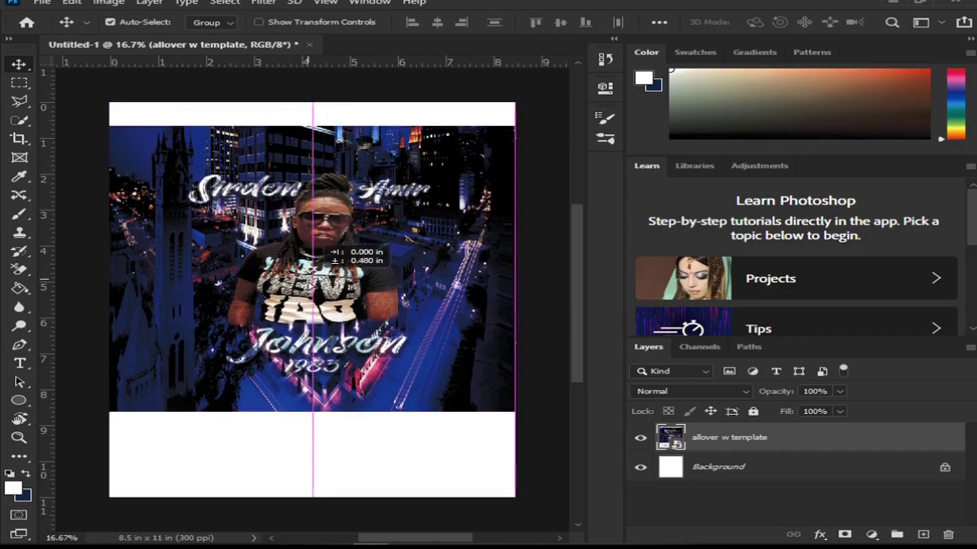
pyautogui.moveTo(324, 246); pyautogui.dragTo(328, 278)
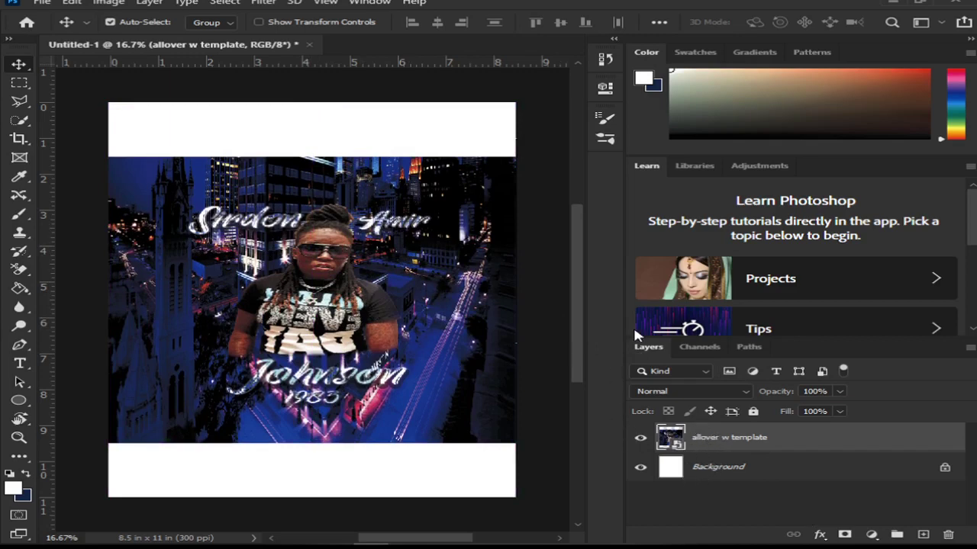
# Switch from the Essentials workspace to the saved custom workspace and expand its collapsed panels.
pyautogui.click(944, 23)
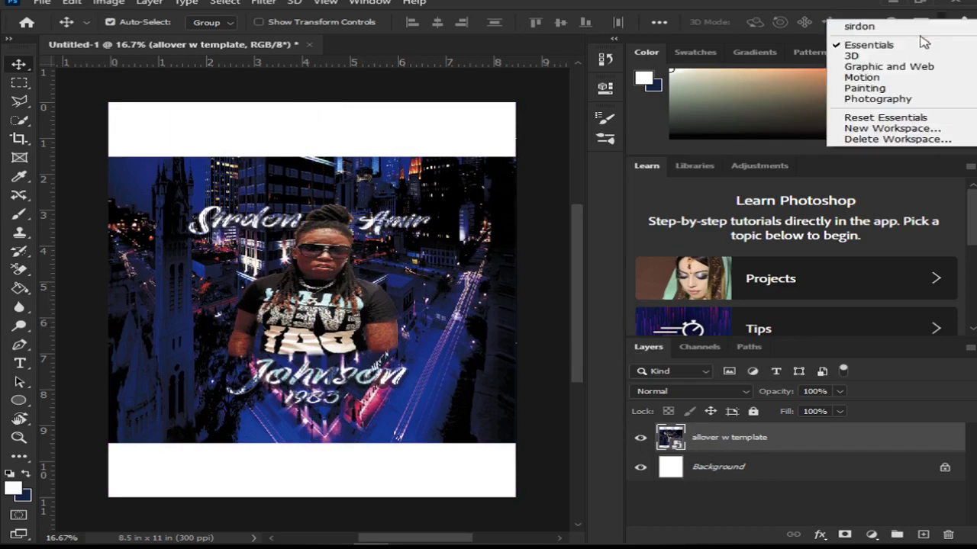
pyautogui.click(875, 27)
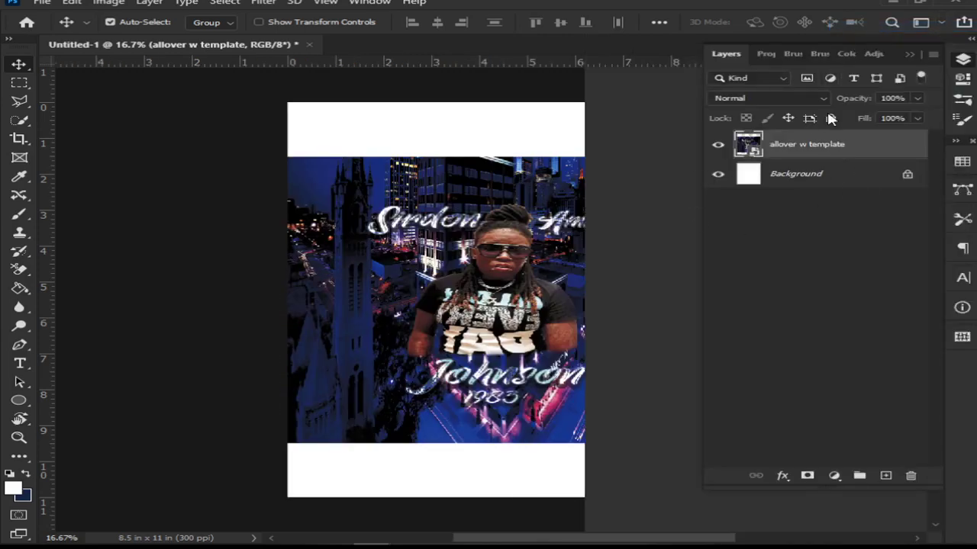
pyautogui.doubleClick(728, 58)
pyautogui.moveTo(537, 183)
pyautogui.mouseDown()
pyautogui.moveTo(534, 198)
pyautogui.moveTo(534, 178)
pyautogui.mouseUp()
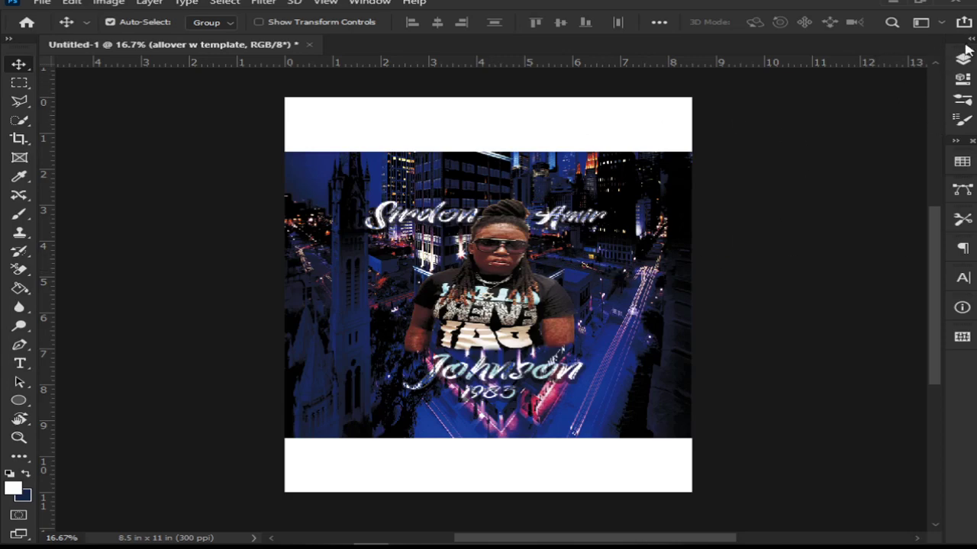
pyautogui.click(941, 23)
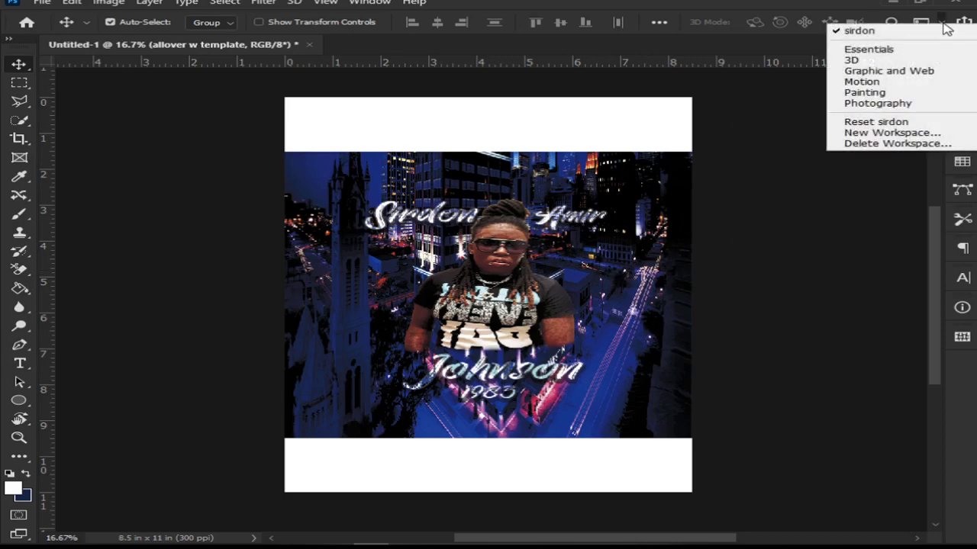
pyautogui.click(824, 32)
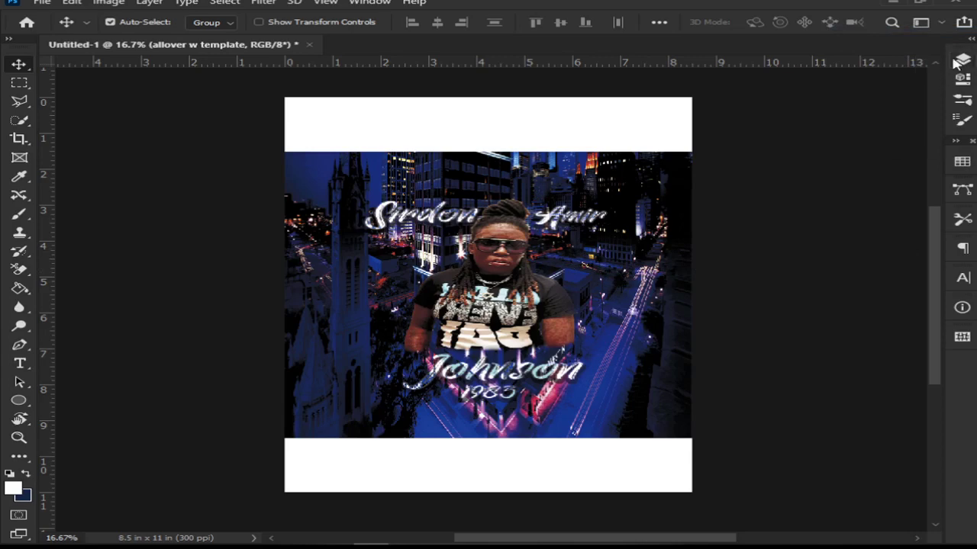
pyautogui.click(970, 42)
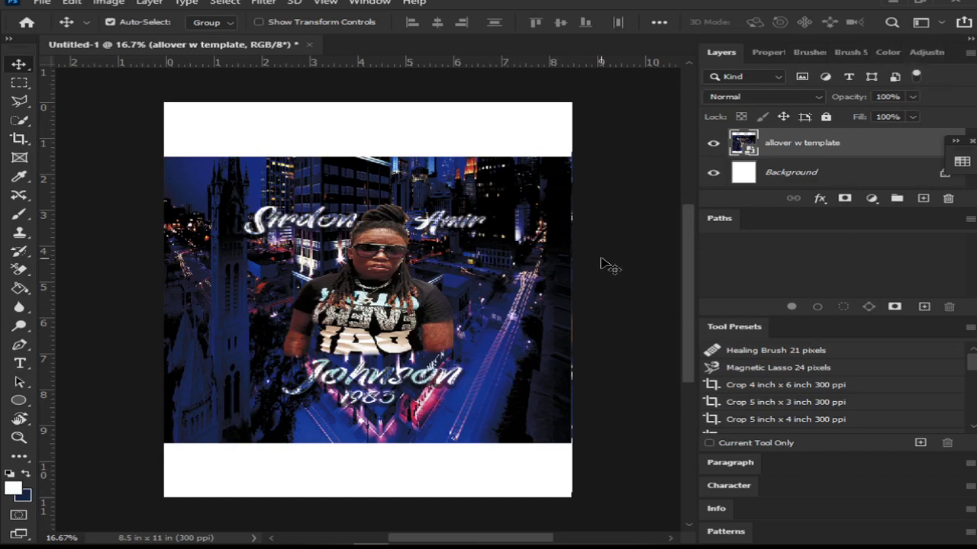
# Check the Move tool's variants and reposition the "allover w template" artwork slightly above the page's vertical center.
pyautogui.moveTo(560, 257); pyautogui.dragTo(563, 244)
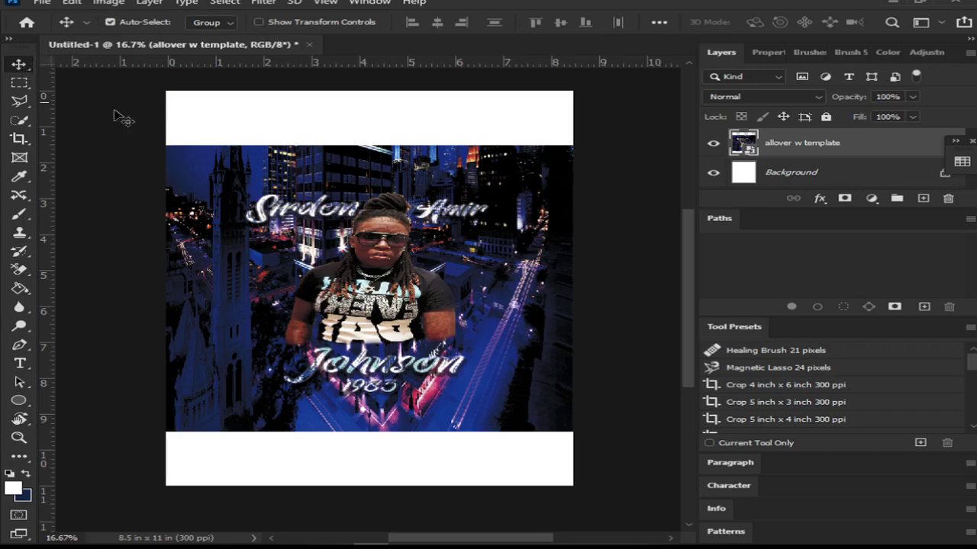
pyautogui.moveTo(302, 166); pyautogui.dragTo(303, 147)
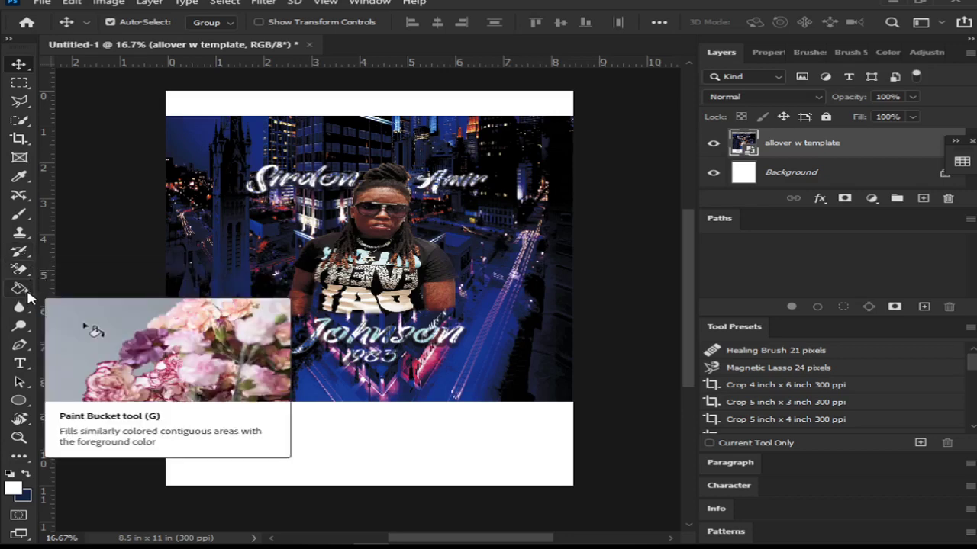
pyautogui.rightClick(22, 69)
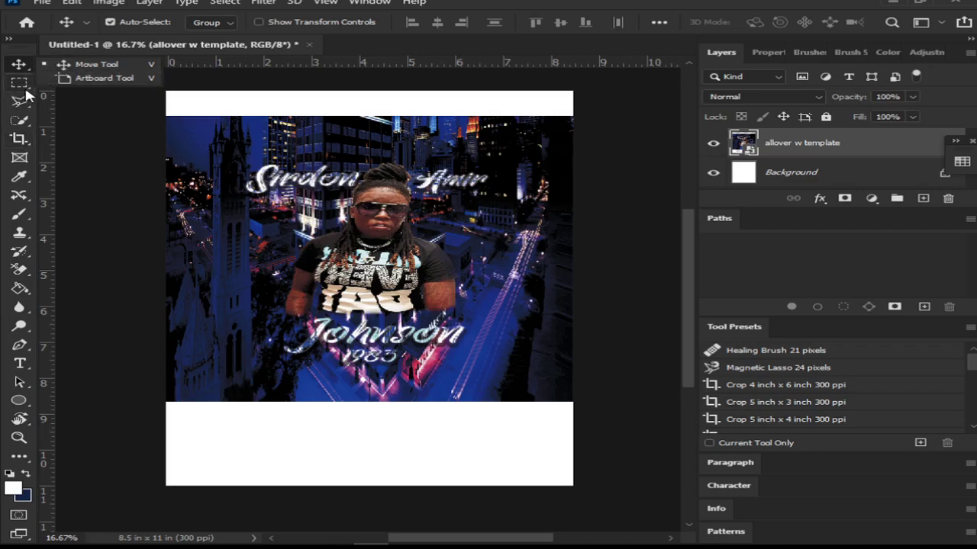
pyautogui.click(90, 114)
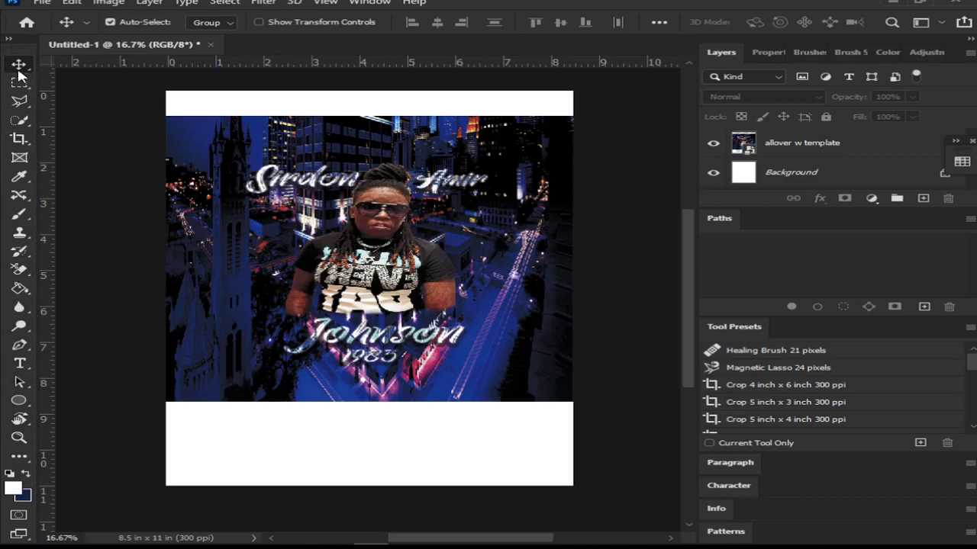
pyautogui.moveTo(285, 229); pyautogui.dragTo(320, 244)
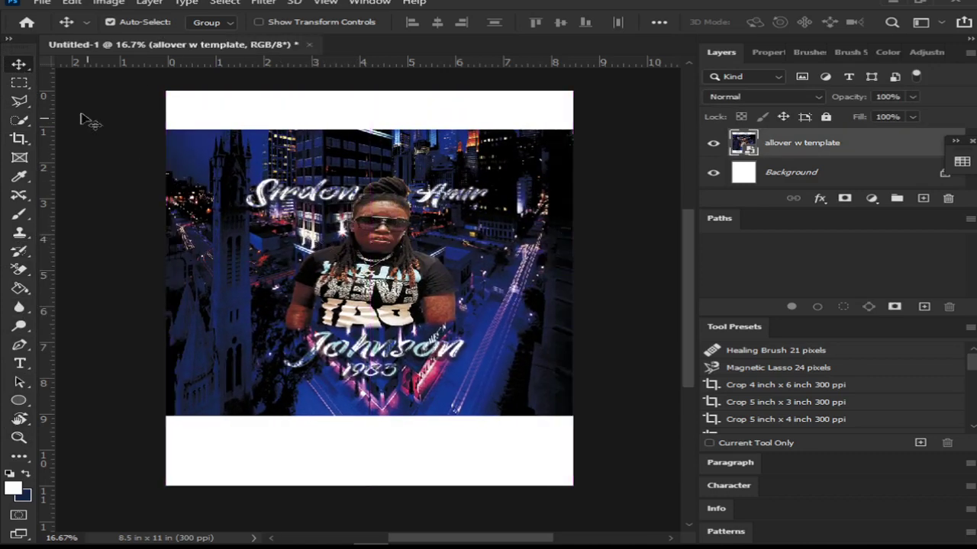
pyautogui.rightClick(26, 69)
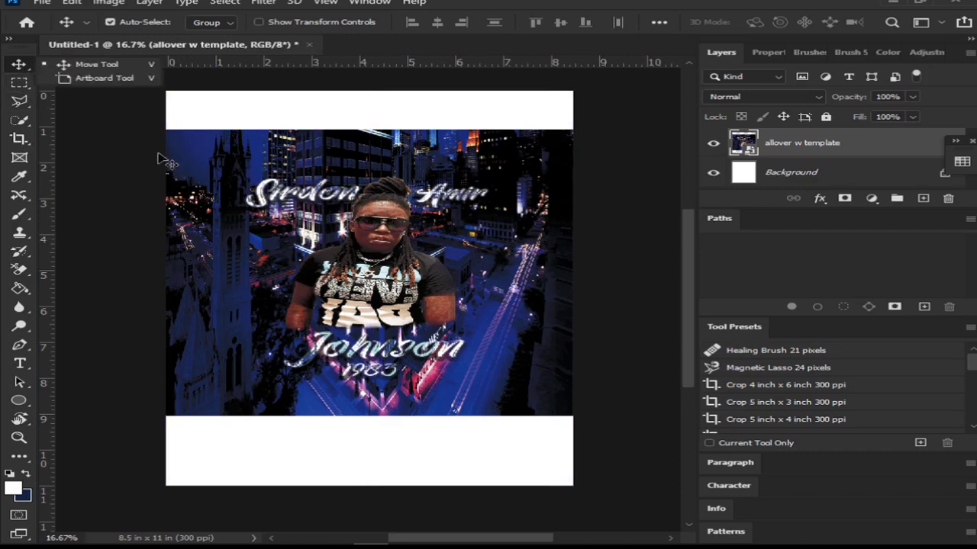
pyautogui.click(129, 159)
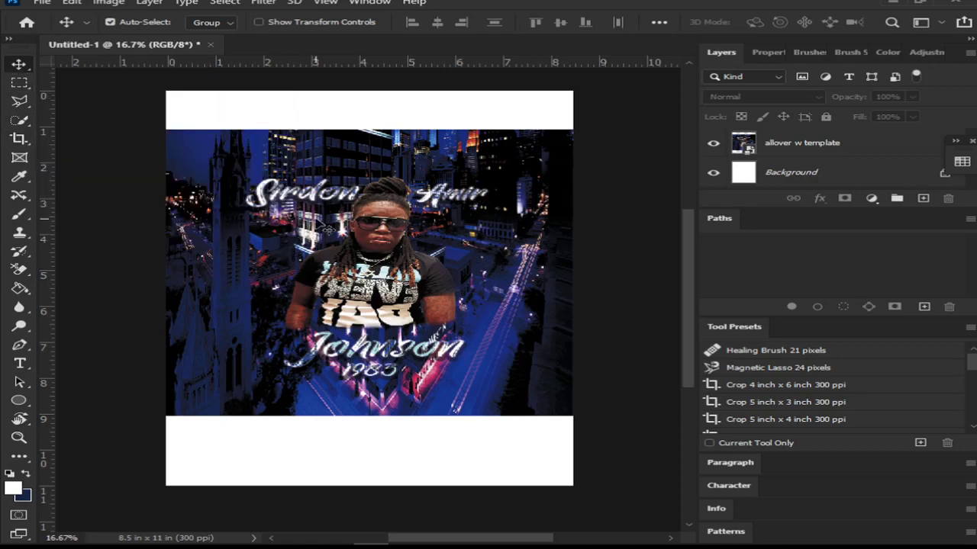
pyautogui.moveTo(311, 211)
pyautogui.mouseDown()
pyautogui.moveTo(303, 243)
pyautogui.moveTo(325, 223)
pyautogui.mouseUp()
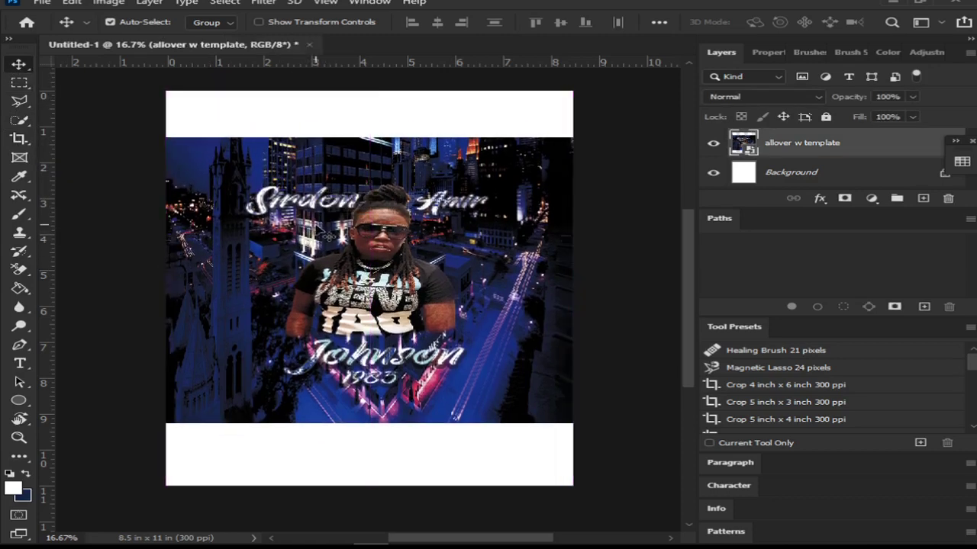
# Rasterize the "allover w template" smart object layer so it can be painted on with the Brush tool.
pyautogui.press('b')
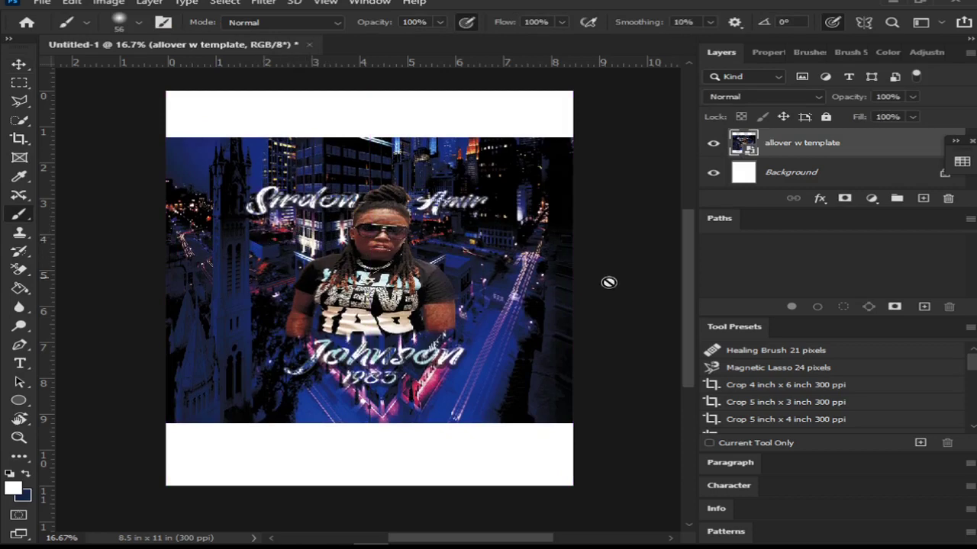
pyautogui.rightClick(790, 160)
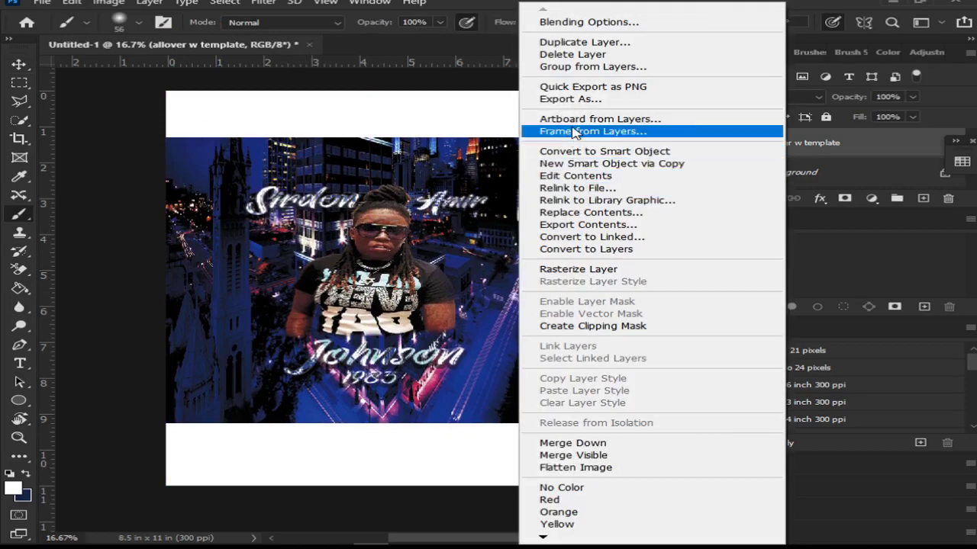
pyautogui.click(572, 271)
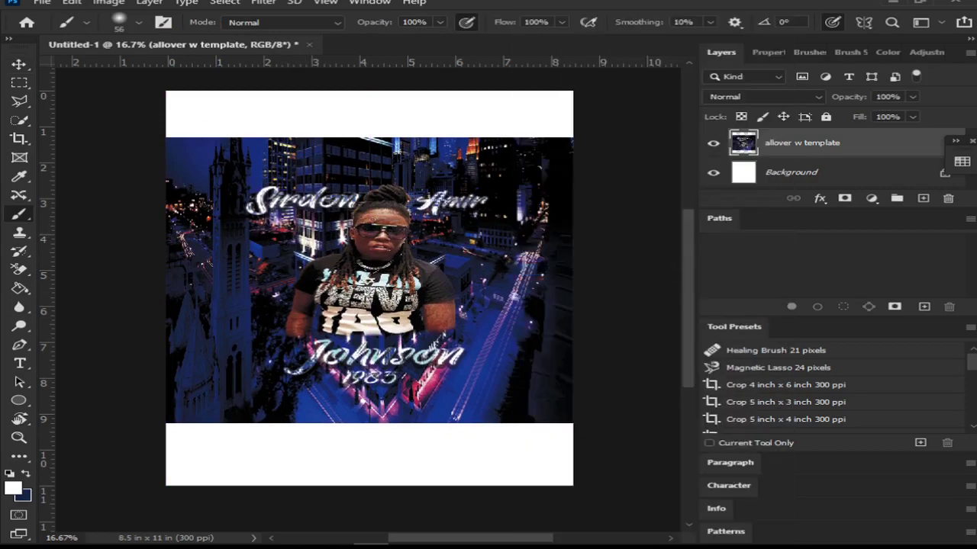
# Scribble white brush strokes over the left half of the artwork, then move the layer slightly up.
pyautogui.moveTo(267, 200)
pyautogui.mouseDown()
pyautogui.moveTo(291, 252)
pyautogui.moveTo(214, 282)
pyautogui.moveTo(230, 315)
pyautogui.moveTo(265, 276)
pyautogui.moveTo(292, 277)
pyautogui.moveTo(284, 303)
pyautogui.moveTo(318, 302)
pyautogui.moveTo(306, 292)
pyautogui.moveTo(334, 295)
pyautogui.moveTo(331, 261)
pyautogui.moveTo(365, 223)
pyautogui.mouseUp()
pyautogui.moveTo(428, 270); pyautogui.dragTo(443, 255)
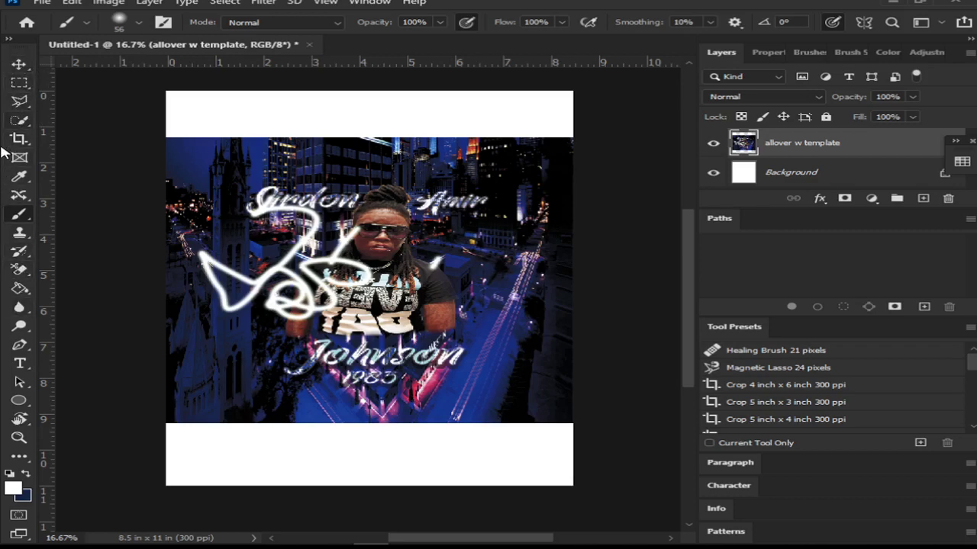
pyautogui.click(20, 65)
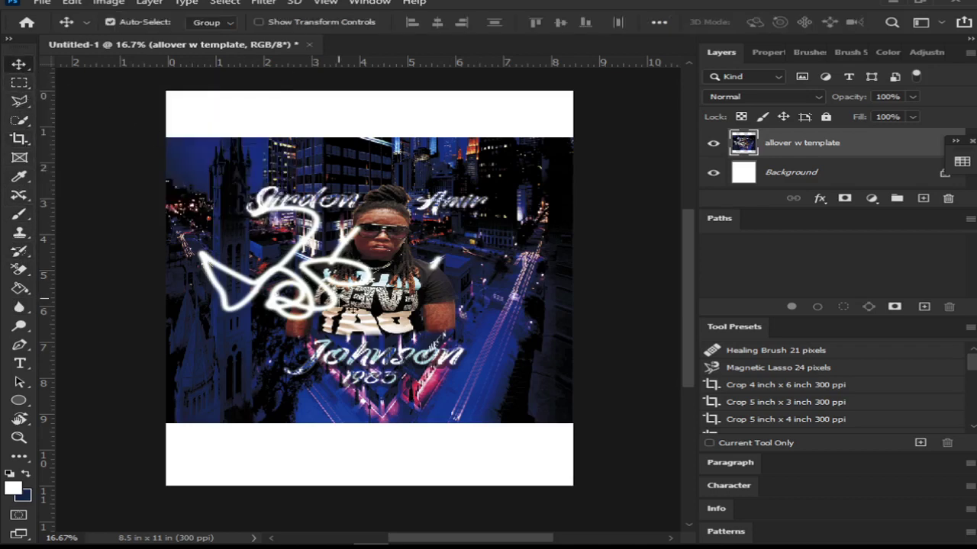
pyautogui.moveTo(386, 297); pyautogui.dragTo(382, 286)
pyautogui.moveTo(426, 238); pyautogui.dragTo(389, 239)
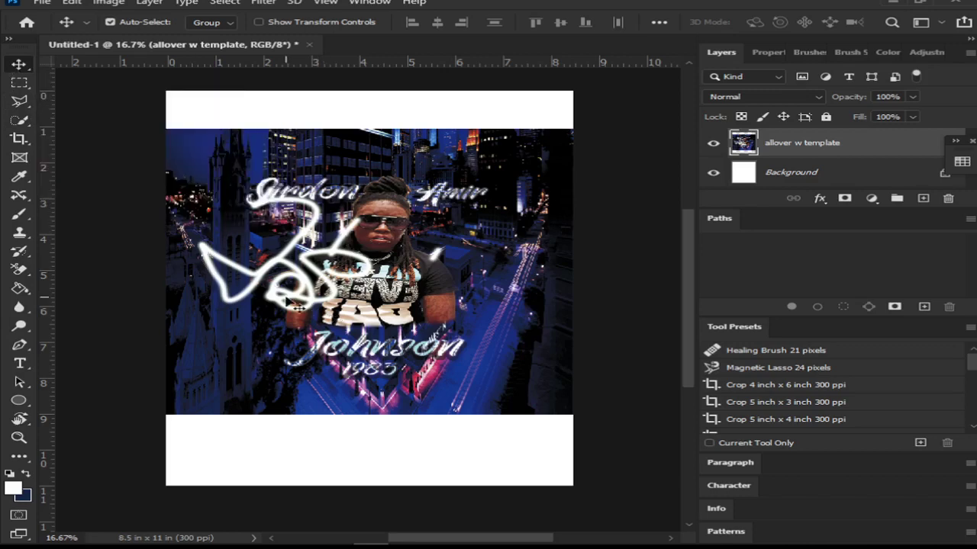
# Paint another white scribble over the lower lettering and move the layer until it is vertically centered on the page.
pyautogui.press('b')
pyautogui.moveTo(231, 335)
pyautogui.mouseDown()
pyautogui.moveTo(241, 358)
pyautogui.moveTo(232, 335)
pyautogui.moveTo(274, 340)
pyautogui.moveTo(313, 396)
pyautogui.moveTo(337, 382)
pyautogui.moveTo(247, 356)
pyautogui.moveTo(247, 327)
pyautogui.moveTo(257, 336)
pyautogui.moveTo(437, 301)
pyautogui.moveTo(436, 351)
pyautogui.moveTo(484, 351)
pyautogui.moveTo(472, 325)
pyautogui.moveTo(408, 289)
pyautogui.moveTo(432, 304)
pyautogui.mouseUp()
pyautogui.press('v')
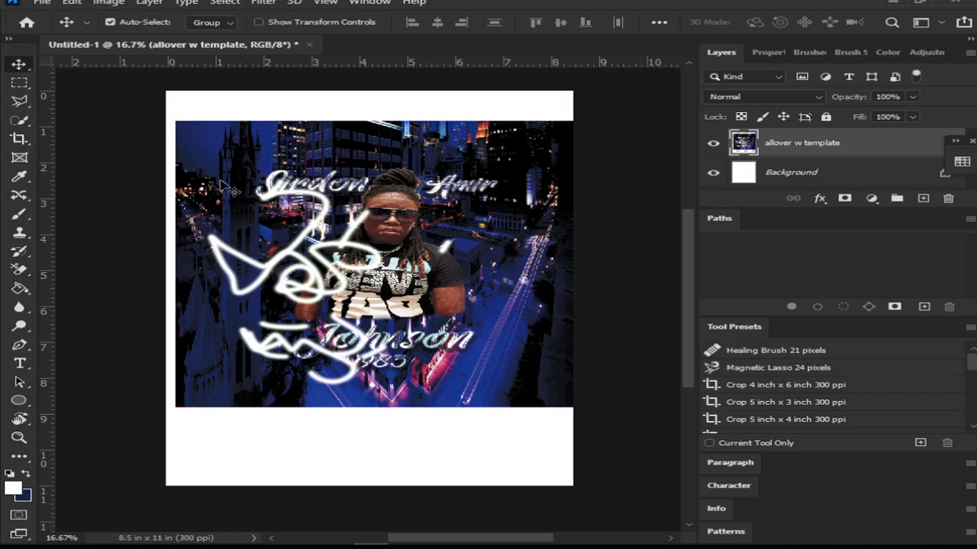
pyautogui.moveTo(306, 235); pyautogui.dragTo(290, 229)
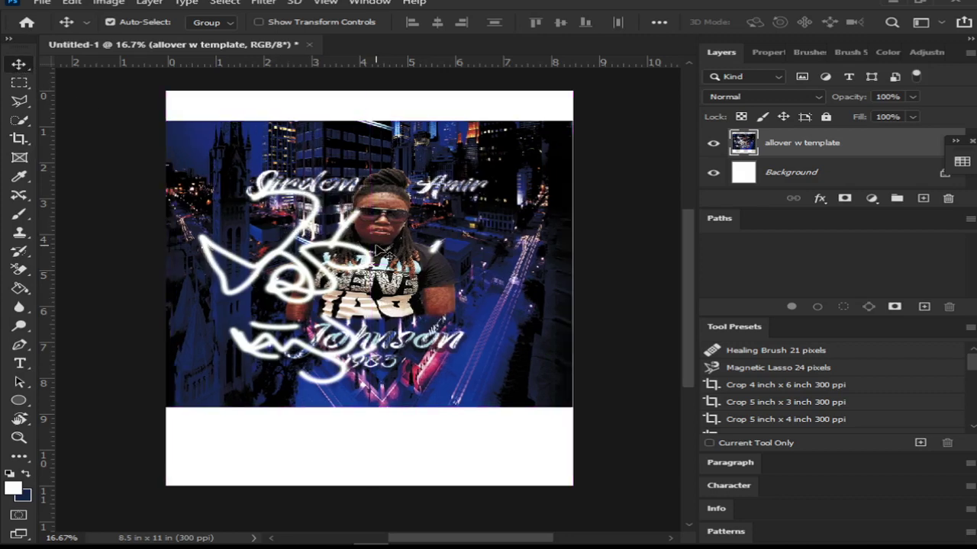
pyautogui.moveTo(385, 250); pyautogui.dragTo(384, 275)
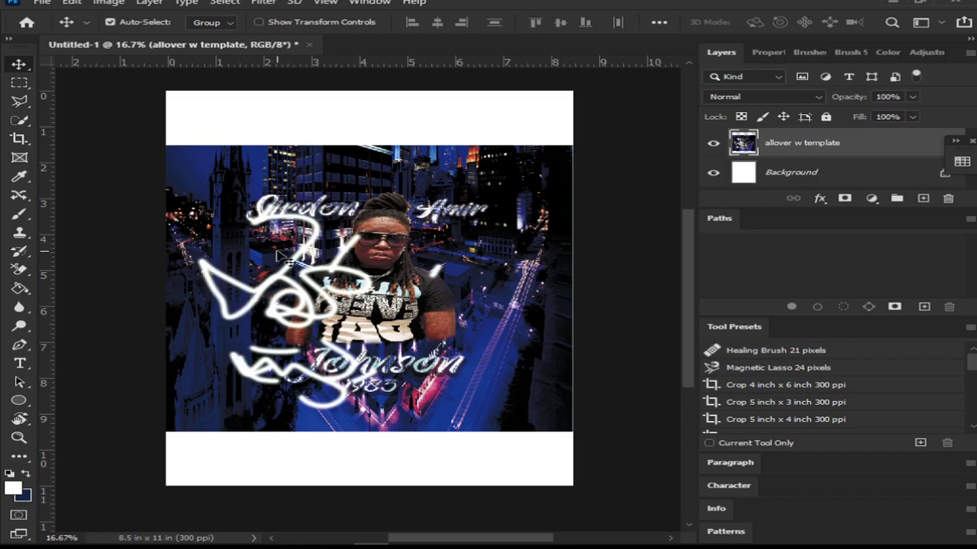
pyautogui.moveTo(251, 262); pyautogui.dragTo(250, 263)
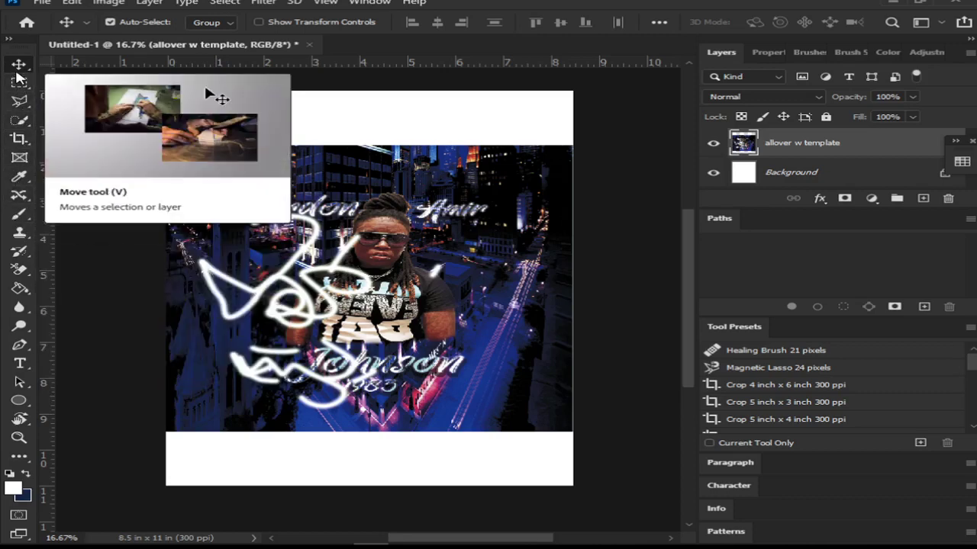
# Undo the layer moves, the white brush strokes and the rasterizing of the "allover w template" layer.
pyautogui.click(20, 120)
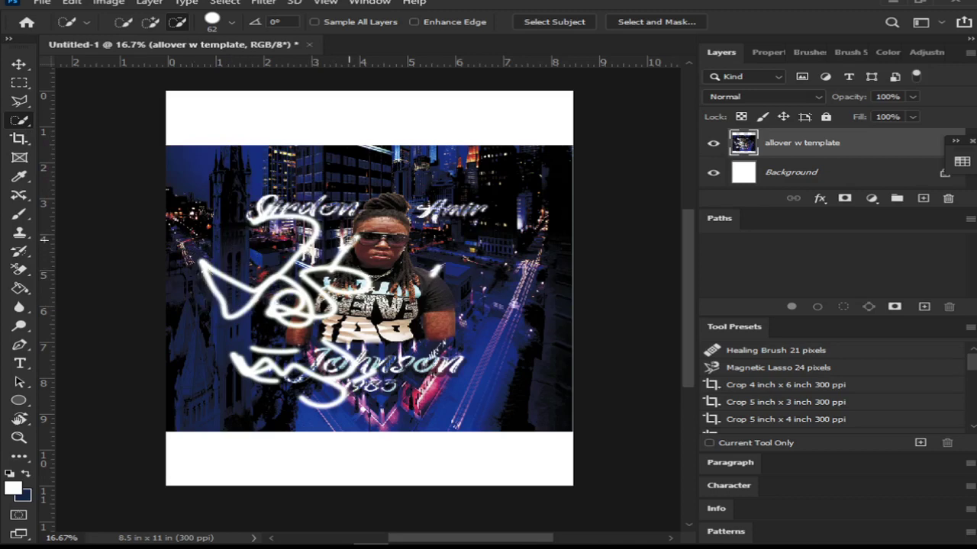
pyautogui.press('v')
pyautogui.moveTo(334, 243)
pyautogui.mouseDown()
pyautogui.moveTo(338, 233)
pyautogui.moveTo(334, 243)
pyautogui.mouseUp()
pyautogui.hotkey('ctrl', 'z')
pyautogui.hotkey('ctrl', 'z')
pyautogui.hotkey('ctrl', 'z')
pyautogui.hotkey('ctrl', 'z')
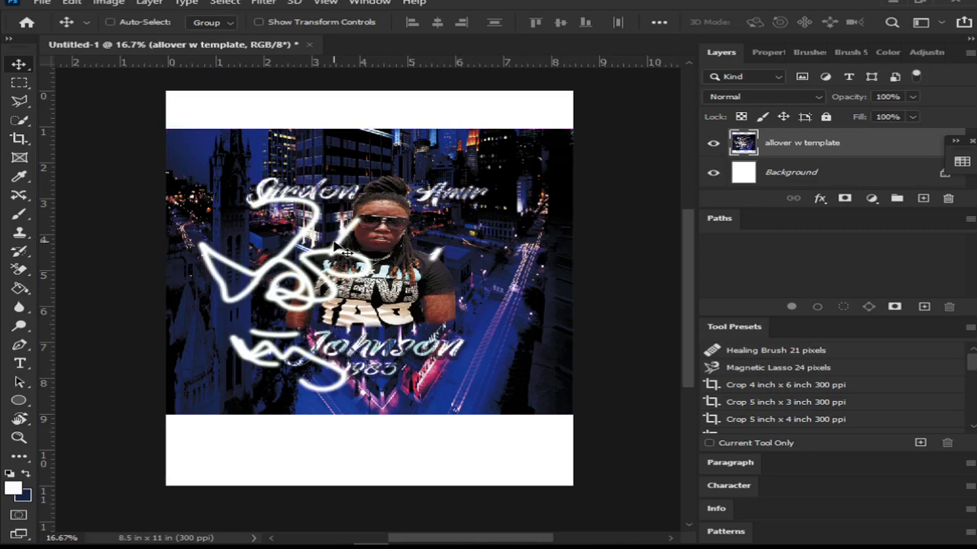
pyautogui.hotkey('ctrl', 'z')
pyautogui.hotkey('ctrl', 'z')
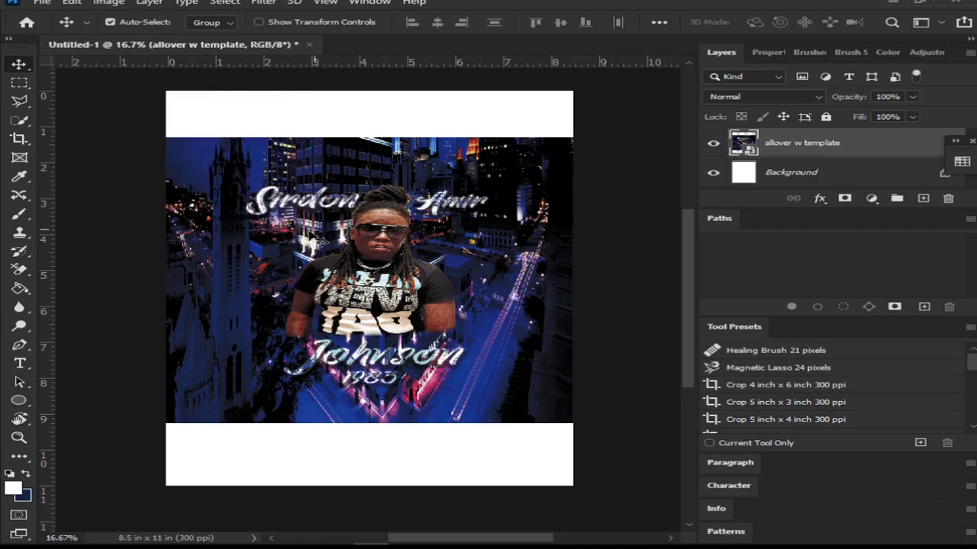
# Draw a rectangular marquee selection around the figure, then review the other marquee tool variants.
pyautogui.press('m')
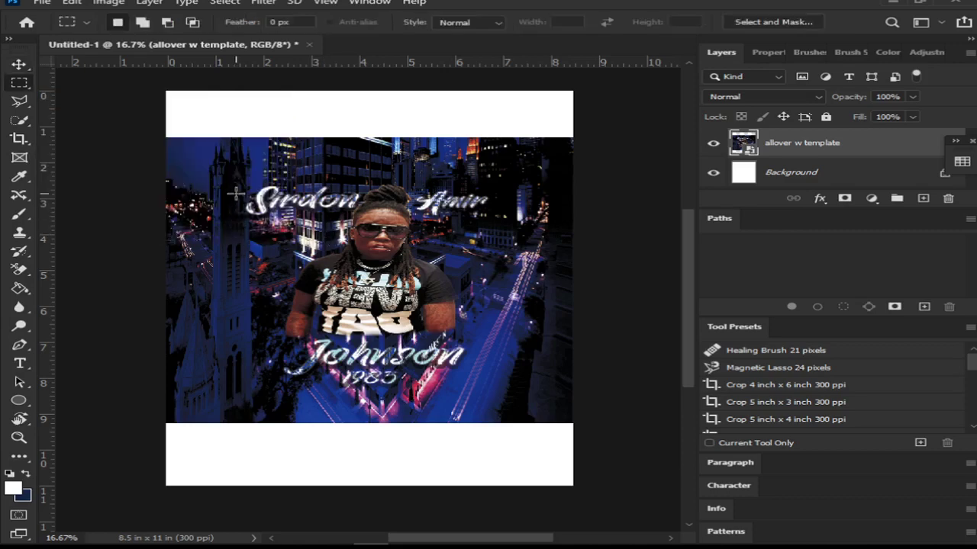
pyautogui.moveTo(237, 194); pyautogui.dragTo(452, 354)
pyautogui.click(23, 87)
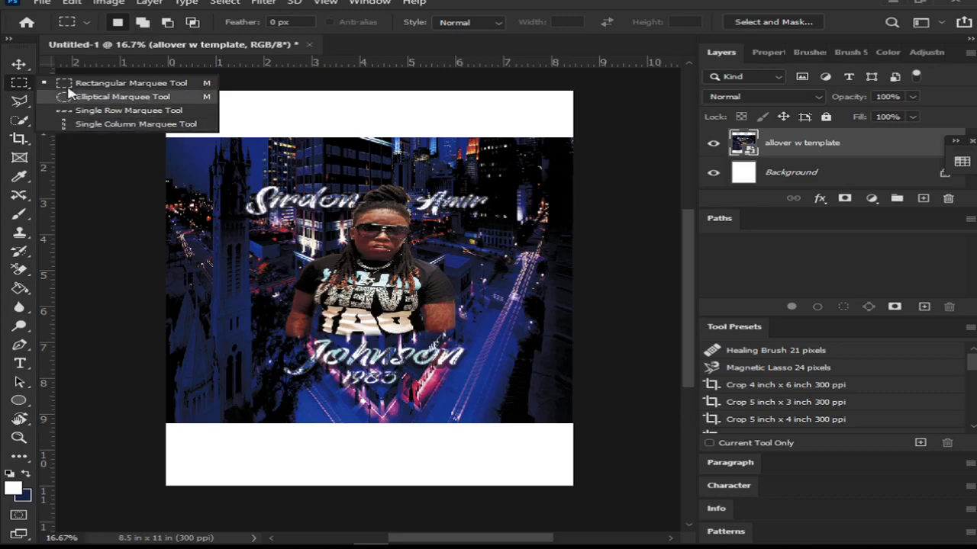
pyautogui.click(14, 86)
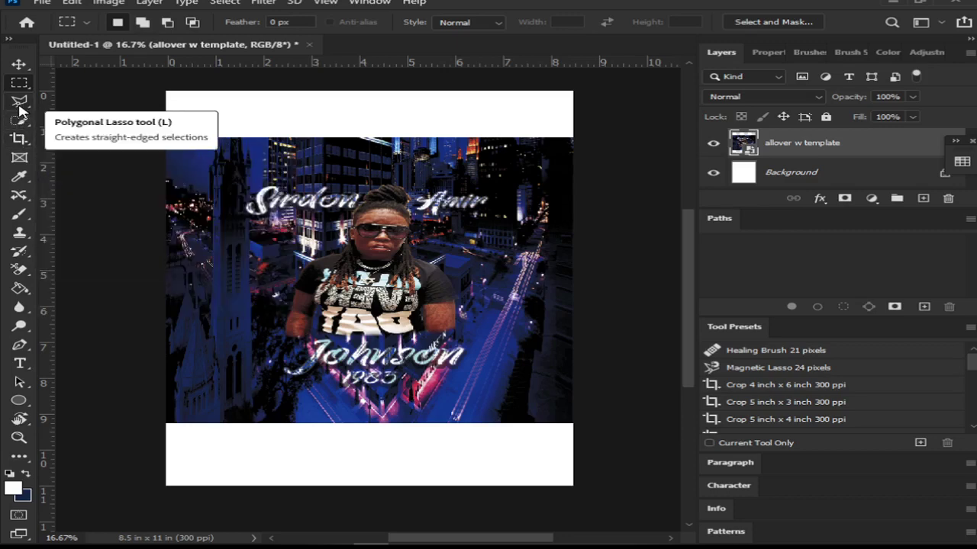
# Compare the Polygonal Lasso with the marquee, then activate the freehand Lasso tool and review the other lasso variants.
pyautogui.click(20, 106)
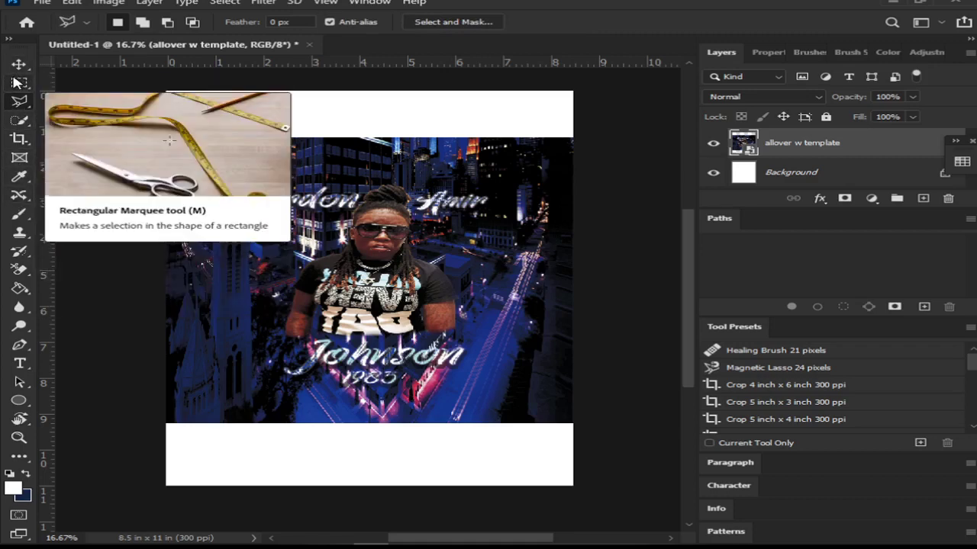
pyautogui.click(18, 82)
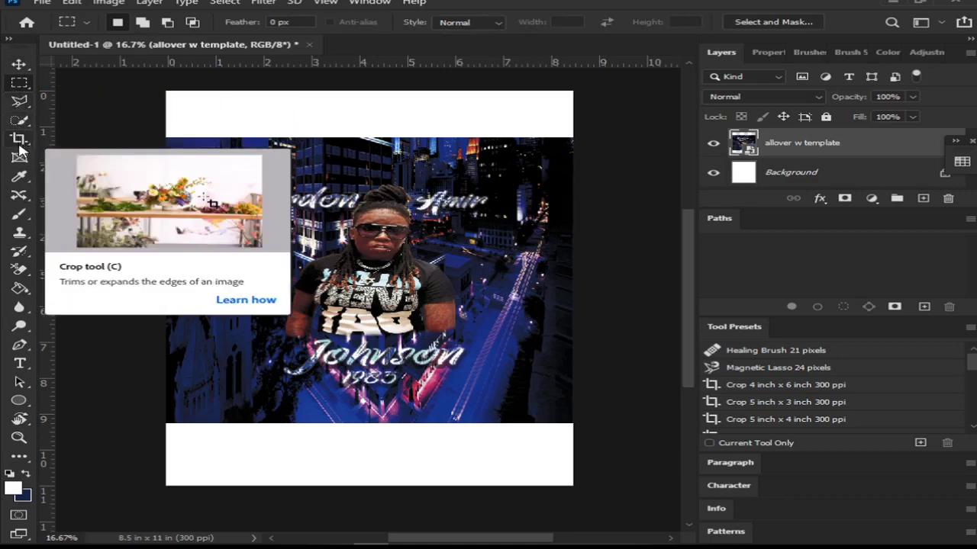
pyautogui.click(19, 101)
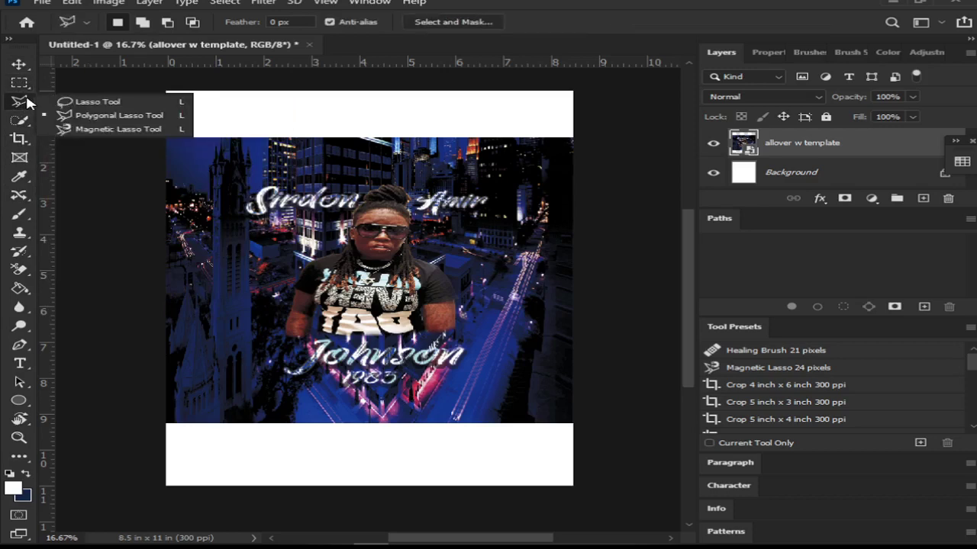
pyautogui.click(84, 103)
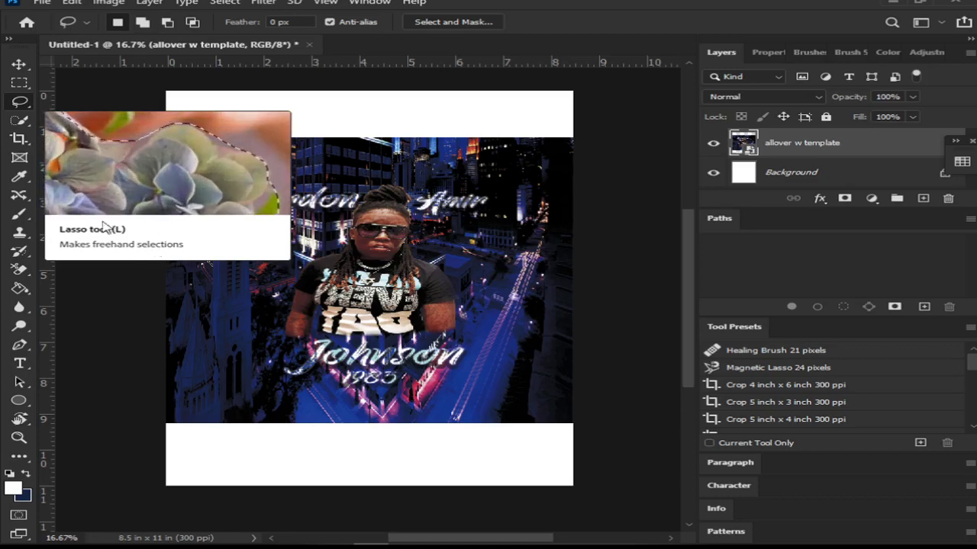
pyautogui.rightClick(17, 108)
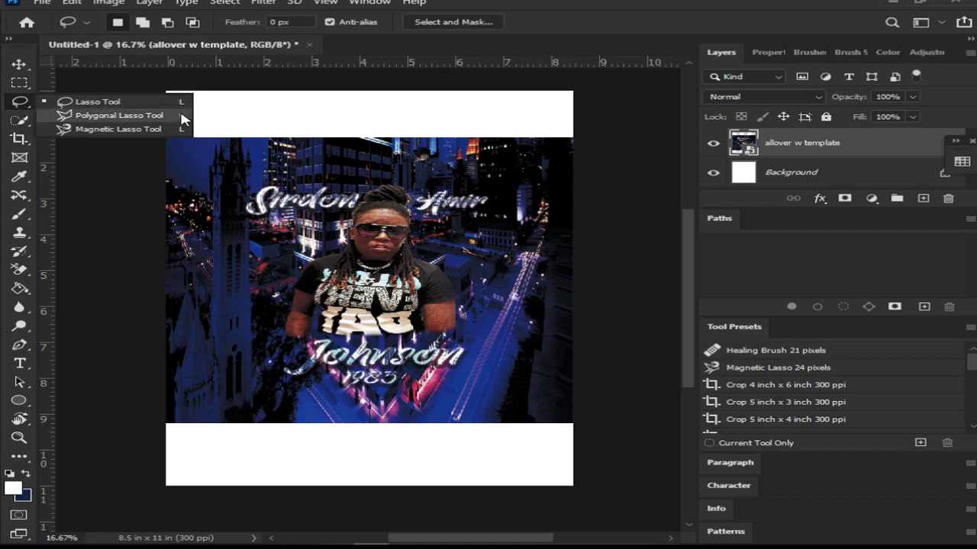
pyautogui.click(19, 103)
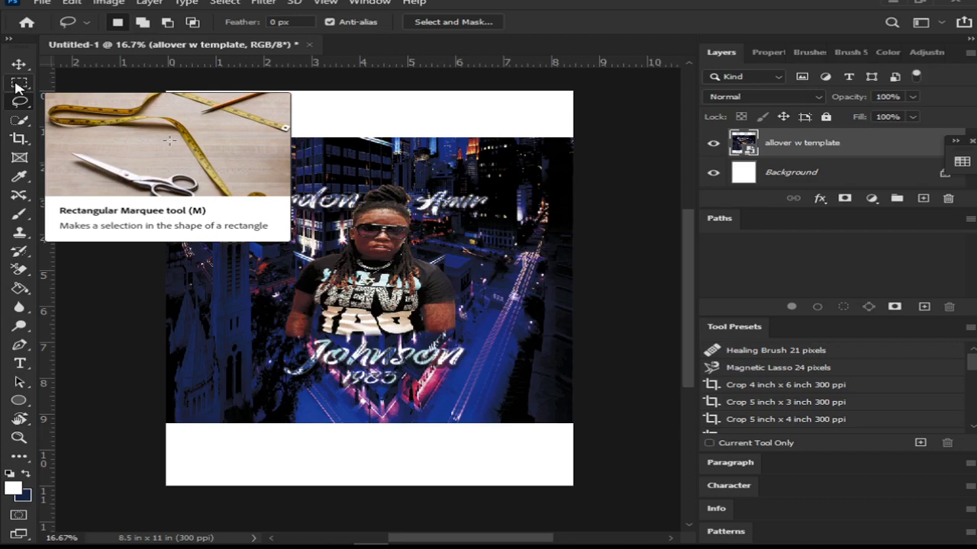
# Try the Quick Selection tool on the figure's arm, then rasterize the "allover w template" smart object layer.
pyautogui.click(21, 122)
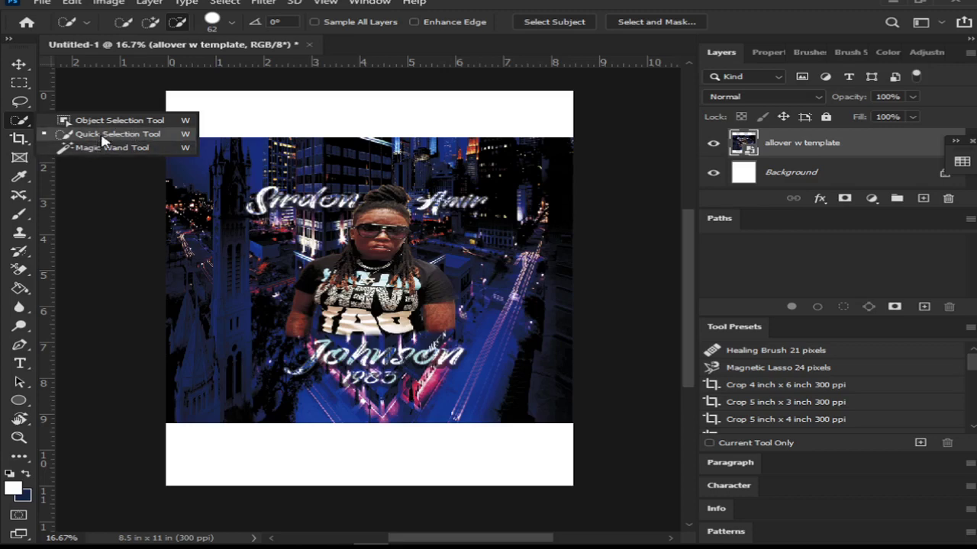
pyautogui.click(17, 128)
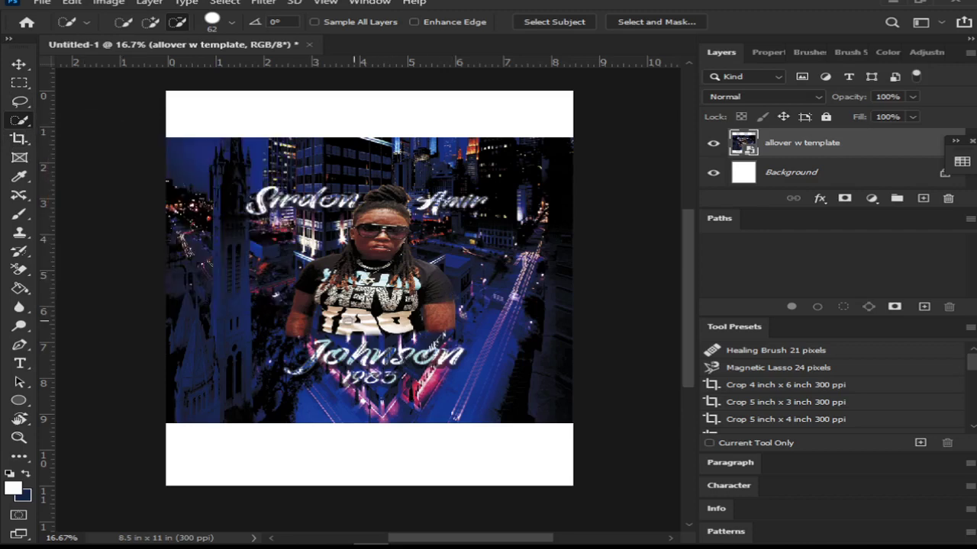
pyautogui.click(297, 323)
pyautogui.rightClick(788, 151)
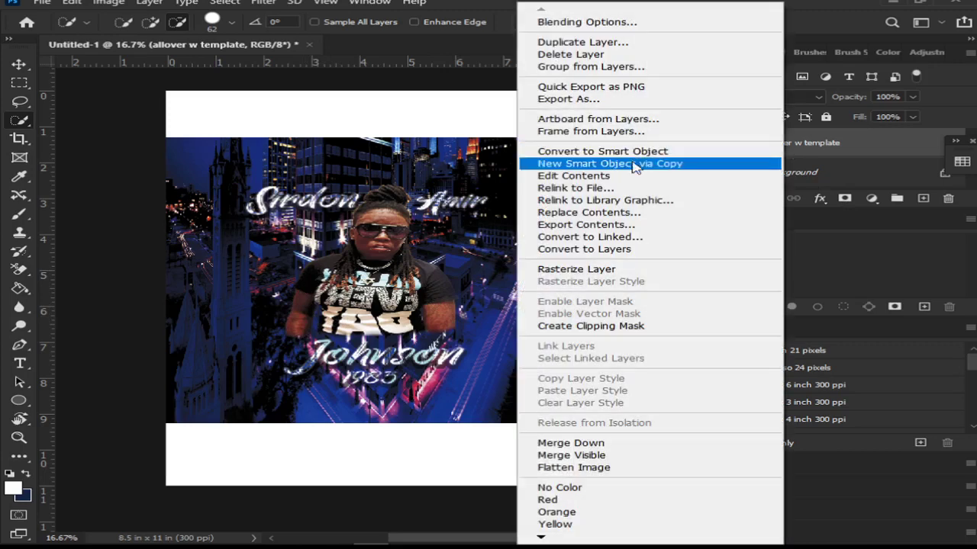
pyautogui.click(567, 269)
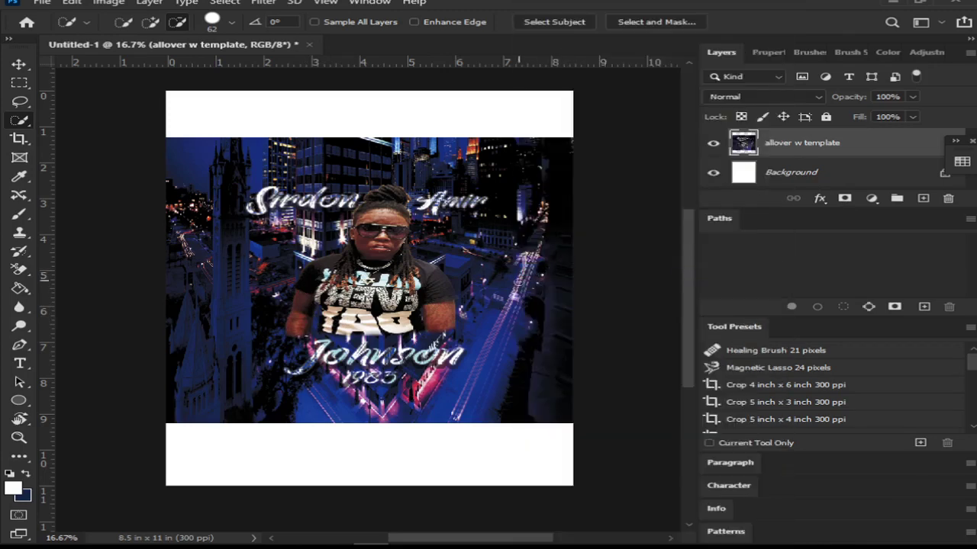
# Set Quick Selection to add mode and select part of the figure's arm, then clear the selection.
pyautogui.click(151, 22)
pyautogui.moveTo(300, 332)
pyautogui.mouseDown()
pyautogui.moveTo(319, 276)
pyautogui.moveTo(338, 266)
pyautogui.moveTo(373, 273)
pyautogui.moveTo(398, 199)
pyautogui.moveTo(441, 312)
pyautogui.moveTo(410, 304)
pyautogui.moveTo(368, 313)
pyautogui.moveTo(352, 292)
pyautogui.moveTo(336, 303)
pyautogui.moveTo(337, 319)
pyautogui.moveTo(325, 316)
pyautogui.mouseUp()
pyautogui.hotkey('ctrl', 'd')
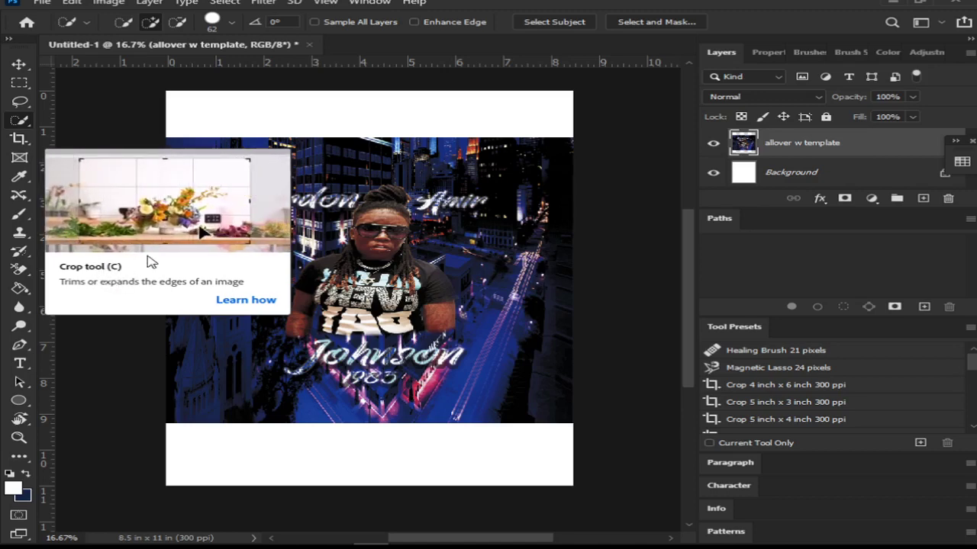
# Draw a tall rectangular frame over the figure with the Frame tool, try moving the framed image, then undo the frame.
pyautogui.click(20, 159)
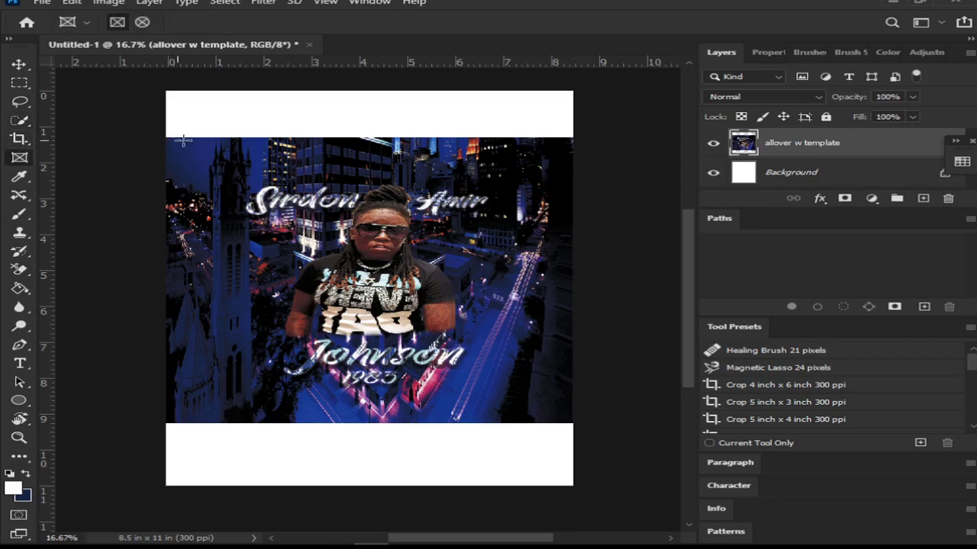
pyautogui.moveTo(322, 138); pyautogui.dragTo(479, 408)
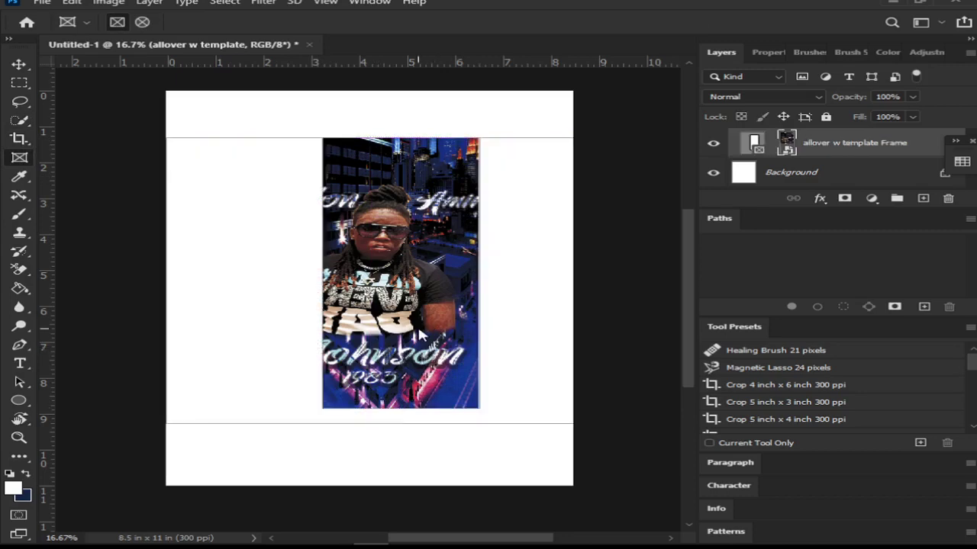
pyautogui.moveTo(419, 335); pyautogui.dragTo(447, 329)
pyautogui.moveTo(379, 333)
pyautogui.mouseDown()
pyautogui.moveTo(372, 341)
pyautogui.moveTo(377, 335)
pyautogui.mouseUp()
pyautogui.hotkey('ctrl', 'z')
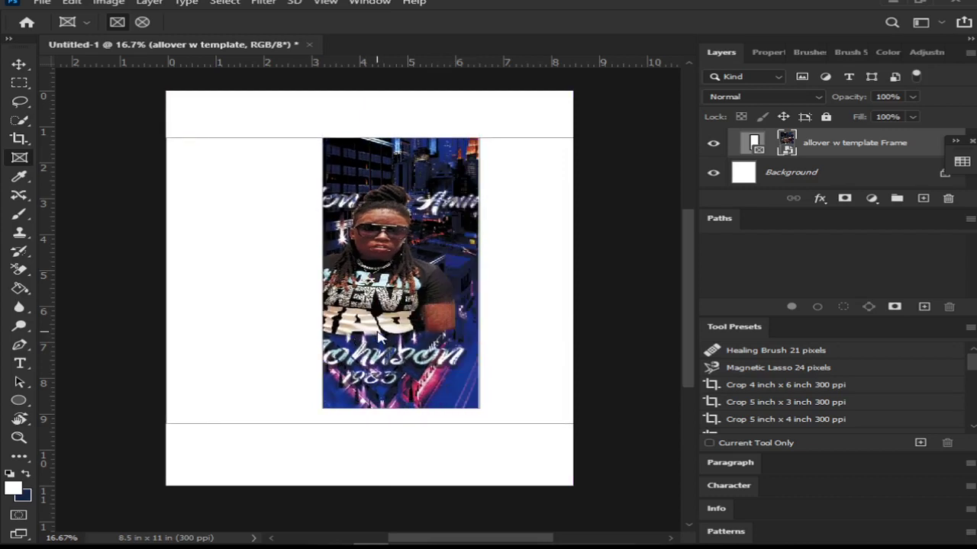
pyautogui.hotkey('ctrl', 'z')
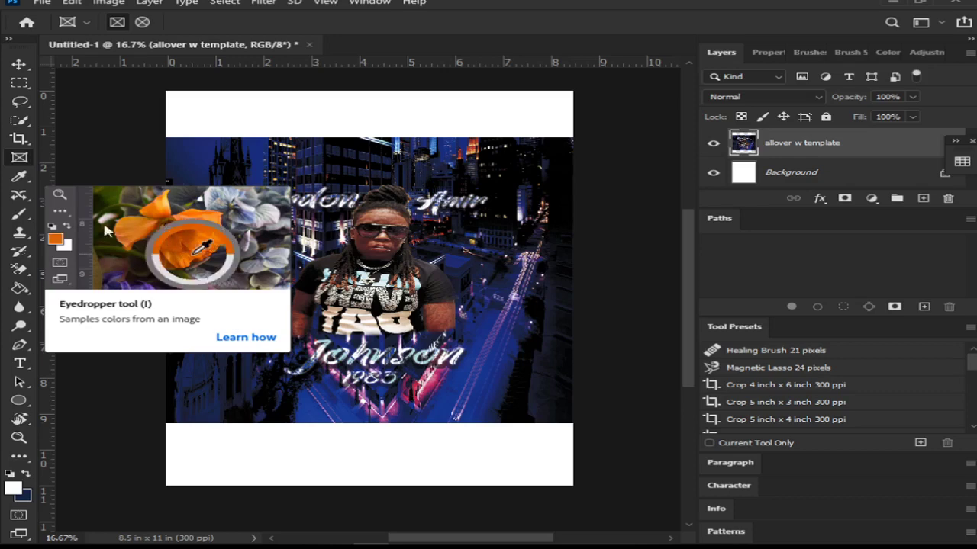
# Sample pink from the lower part of the artwork as the foreground color and review the other eyedropper variants.
pyautogui.click(20, 179)
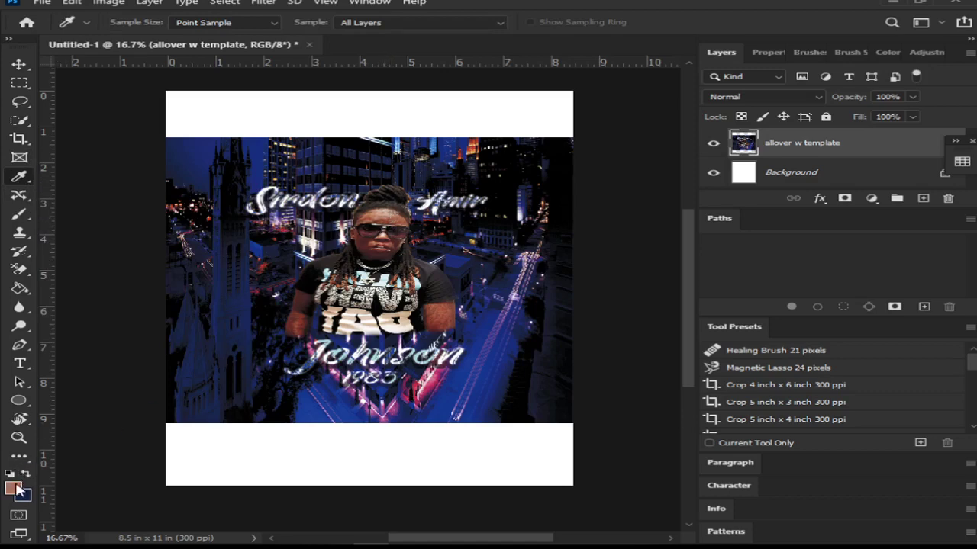
pyautogui.click(307, 406)
pyautogui.click(353, 392)
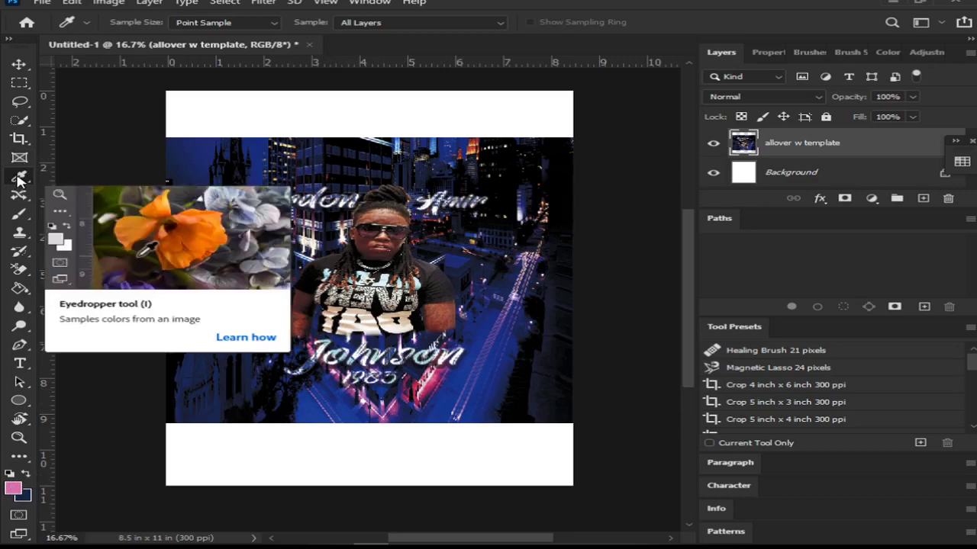
pyautogui.rightClick(19, 177)
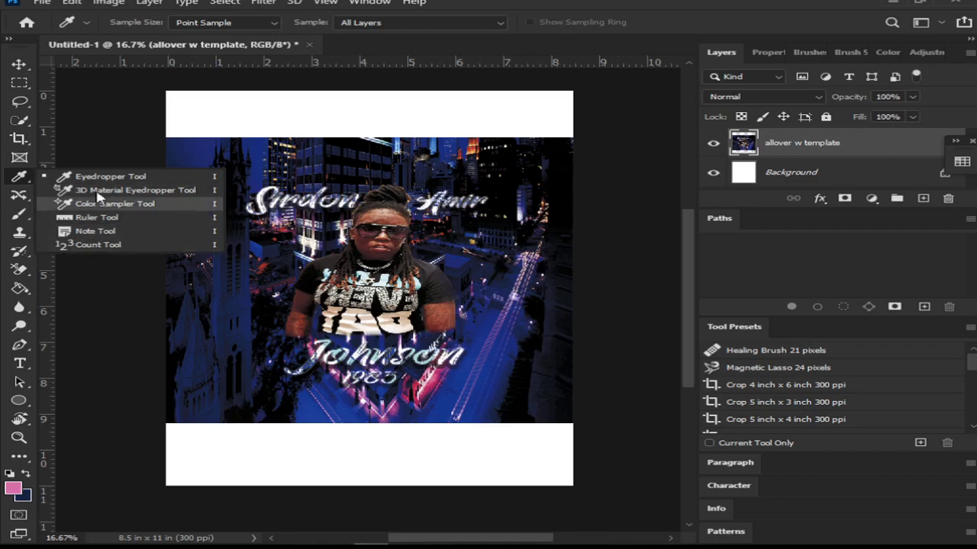
# Activate the Spot Healing Brush tool in place of Content-Aware Move and review the other healing tools.
pyautogui.click(17, 198)
pyautogui.click(15, 199)
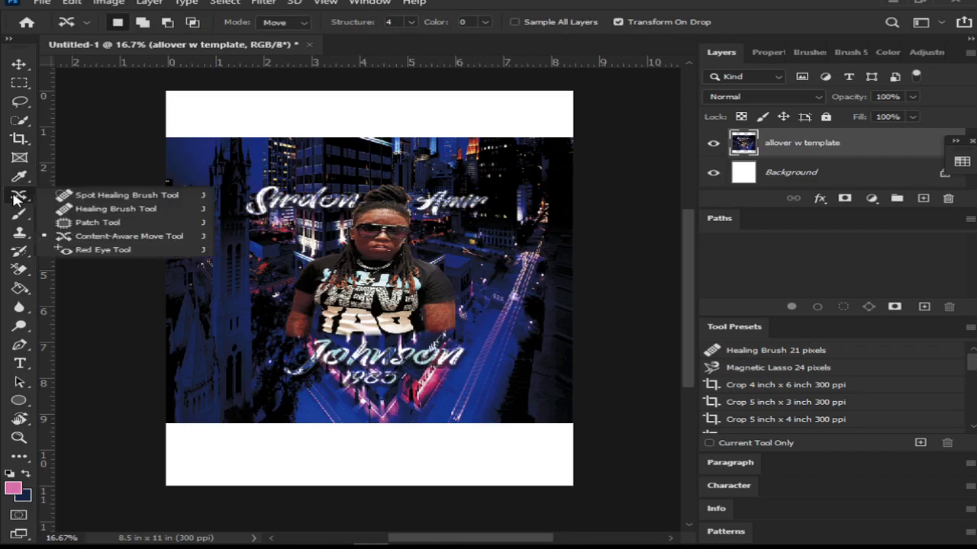
pyautogui.click(133, 197)
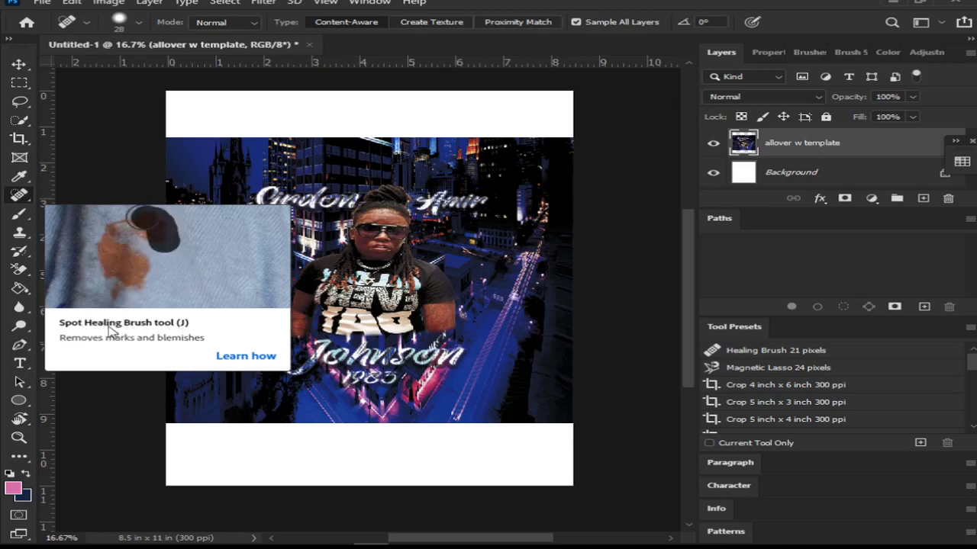
pyautogui.rightClick(18, 198)
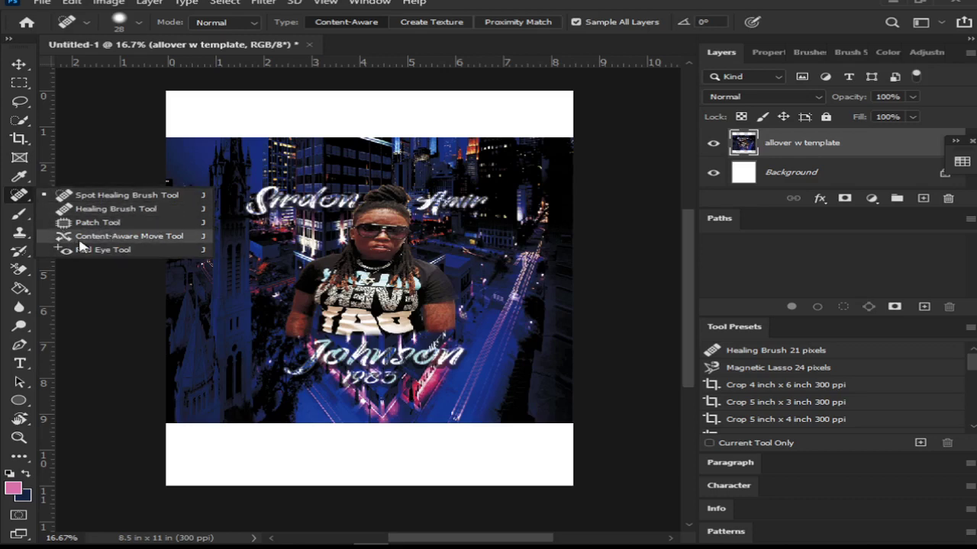
# Scribble pink brush strokes over the figure and the area beside it, then undo the strokes.
pyautogui.click(21, 216)
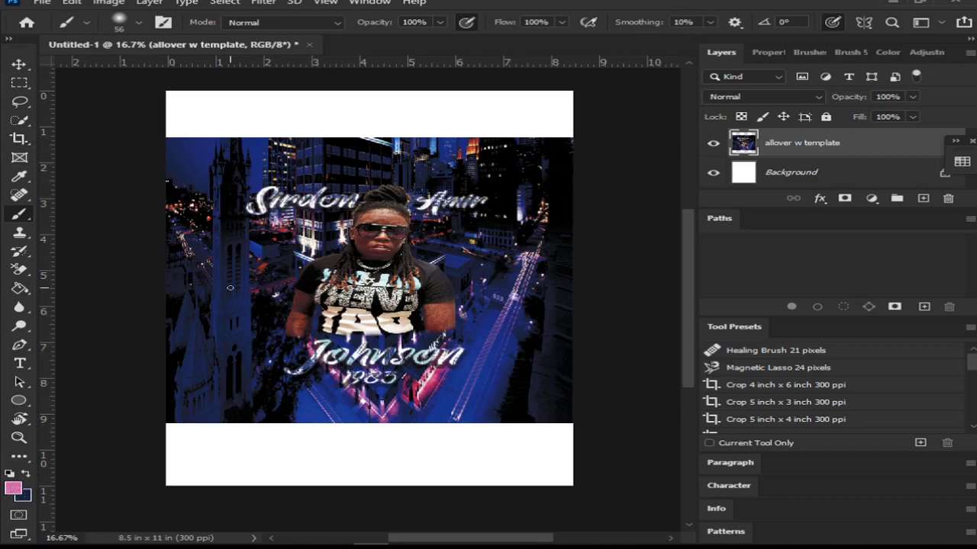
pyautogui.moveTo(230, 287)
pyautogui.mouseDown()
pyautogui.moveTo(284, 252)
pyautogui.moveTo(254, 303)
pyautogui.moveTo(285, 322)
pyautogui.moveTo(338, 330)
pyautogui.moveTo(348, 295)
pyautogui.moveTo(267, 324)
pyautogui.mouseUp()
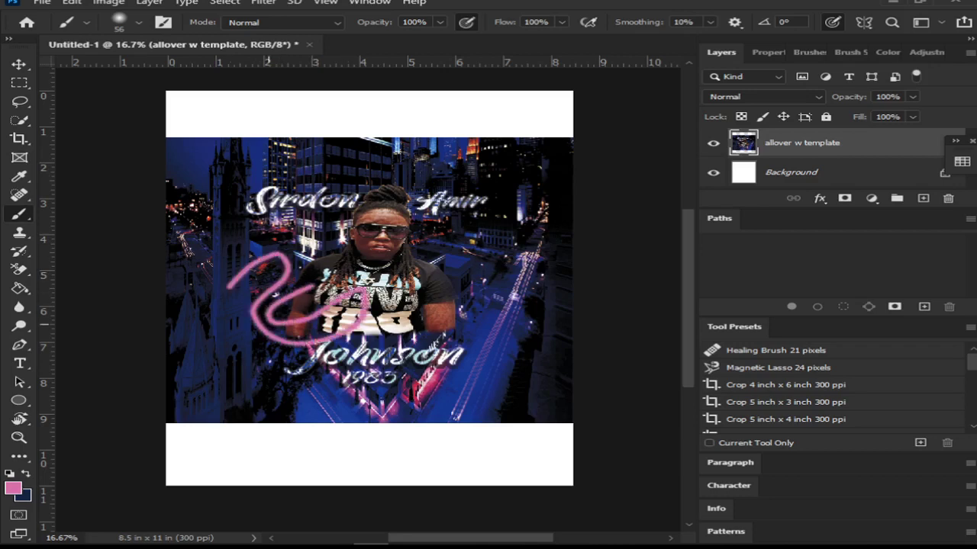
pyautogui.moveTo(362, 293)
pyautogui.mouseDown()
pyautogui.moveTo(349, 324)
pyautogui.moveTo(257, 346)
pyautogui.mouseUp()
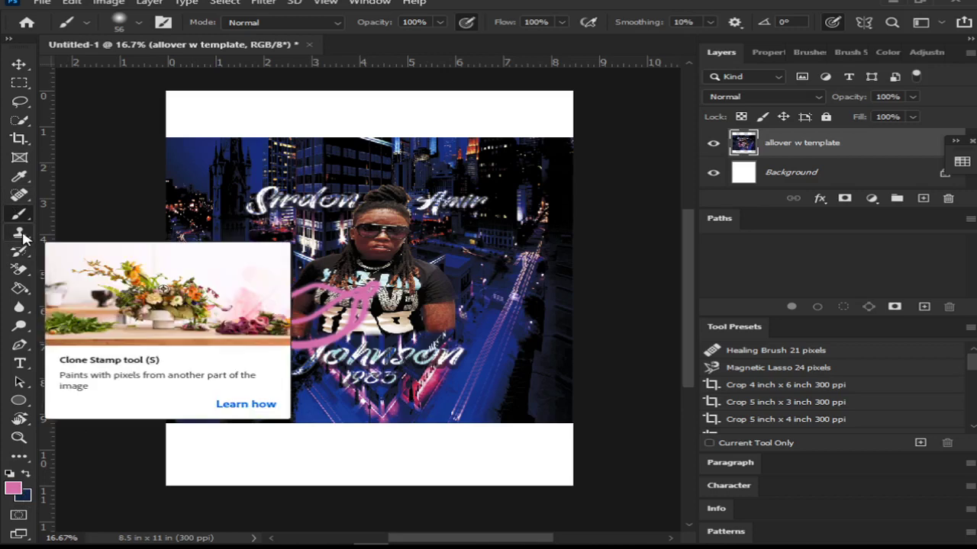
pyautogui.hotkey('ctrl', 'z')
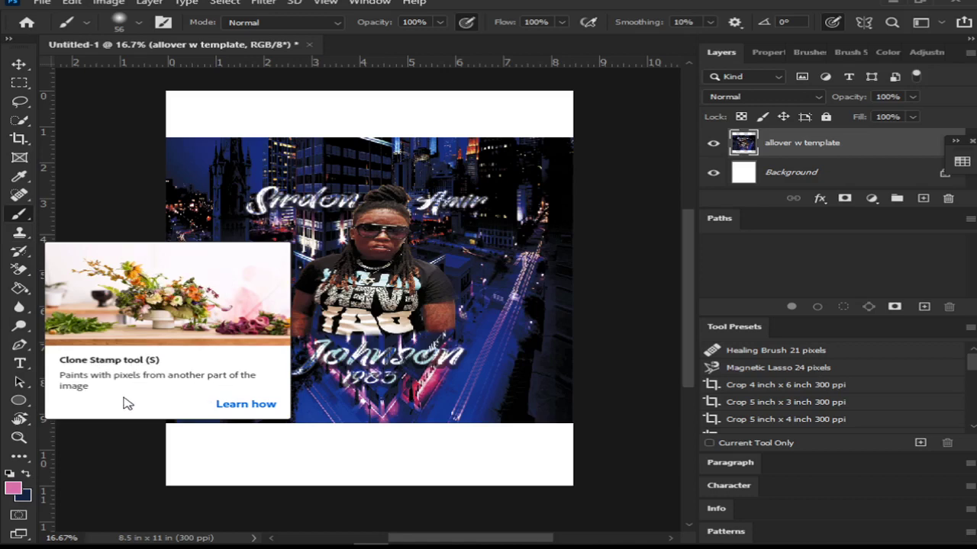
# Clone a second figure beside the original using the Clone Stamp at brush size 255, undo it, and resample the shirt as source.
pyautogui.click(20, 232)
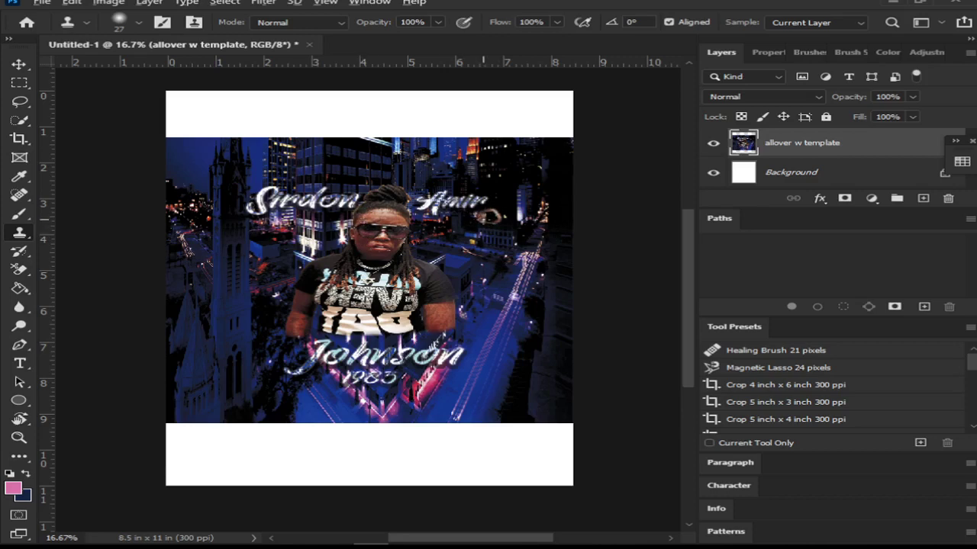
pyautogui.moveTo(483, 219)
pyautogui.mouseDown()
pyautogui.moveTo(503, 218)
pyautogui.moveTo(481, 217)
pyautogui.moveTo(510, 254)
pyautogui.moveTo(527, 232)
pyautogui.moveTo(490, 258)
pyautogui.moveTo(478, 300)
pyautogui.moveTo(476, 265)
pyautogui.moveTo(452, 271)
pyautogui.moveTo(458, 261)
pyautogui.moveTo(447, 290)
pyautogui.moveTo(477, 315)
pyautogui.moveTo(544, 298)
pyautogui.moveTo(536, 269)
pyautogui.moveTo(561, 315)
pyautogui.moveTo(551, 307)
pyautogui.moveTo(440, 320)
pyautogui.moveTo(499, 314)
pyautogui.mouseUp()
pyautogui.moveTo(512, 191)
pyautogui.mouseDown()
pyautogui.moveTo(526, 229)
pyautogui.moveTo(488, 206)
pyautogui.moveTo(492, 267)
pyautogui.moveTo(473, 321)
pyautogui.mouseUp()
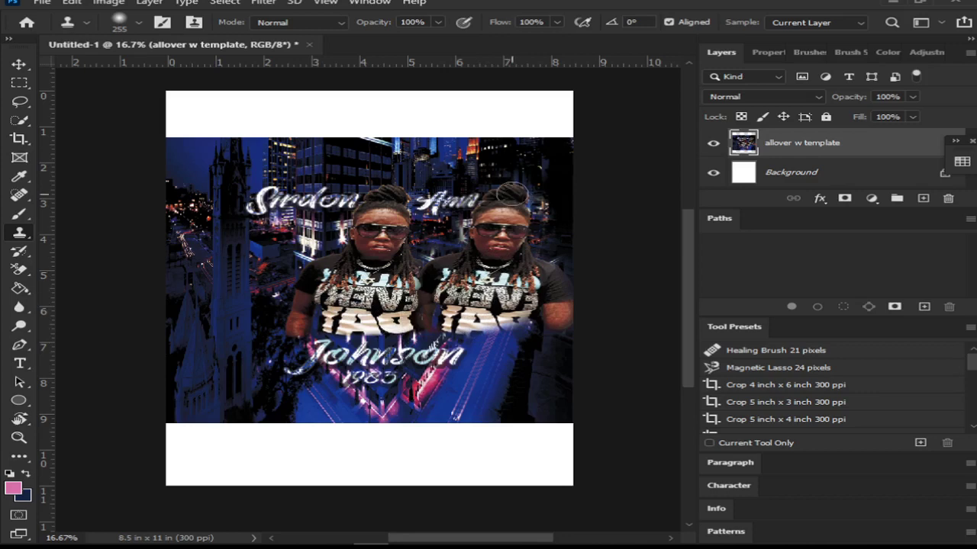
pyautogui.moveTo(504, 196); pyautogui.dragTo(486, 217)
pyautogui.click(479, 230)
pyautogui.click(467, 254)
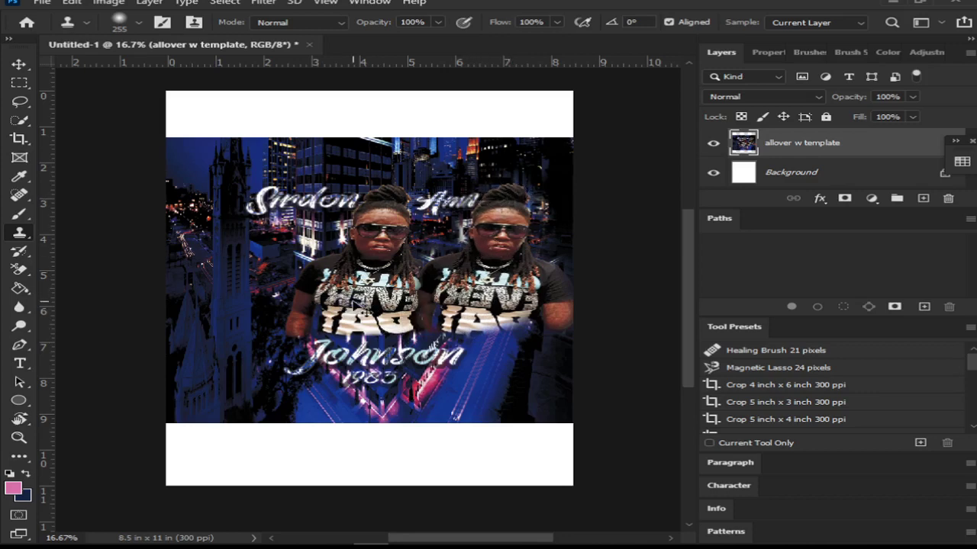
pyautogui.hotkey('ctrl', 'z')
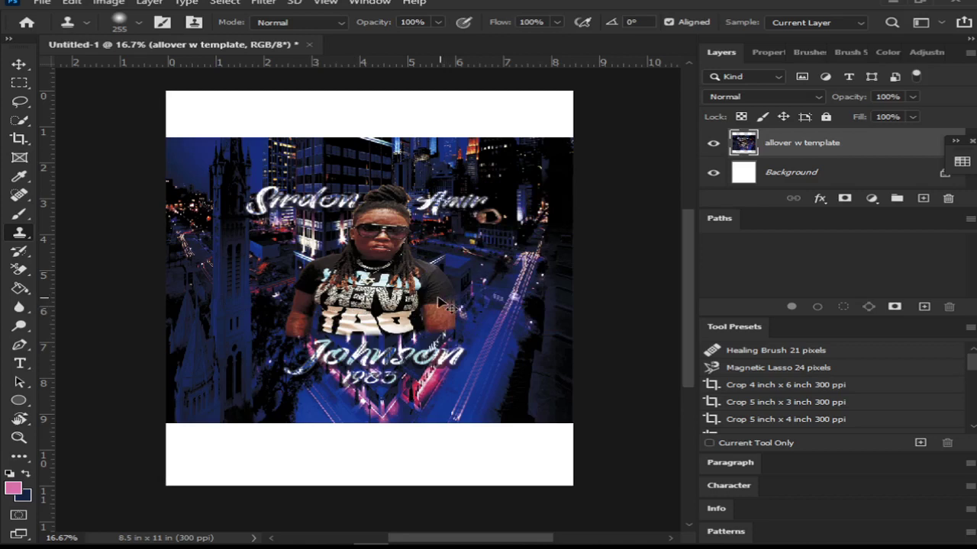
pyautogui.keyDown('alt'); pyautogui.click(384, 298); pyautogui.keyUp('alt')
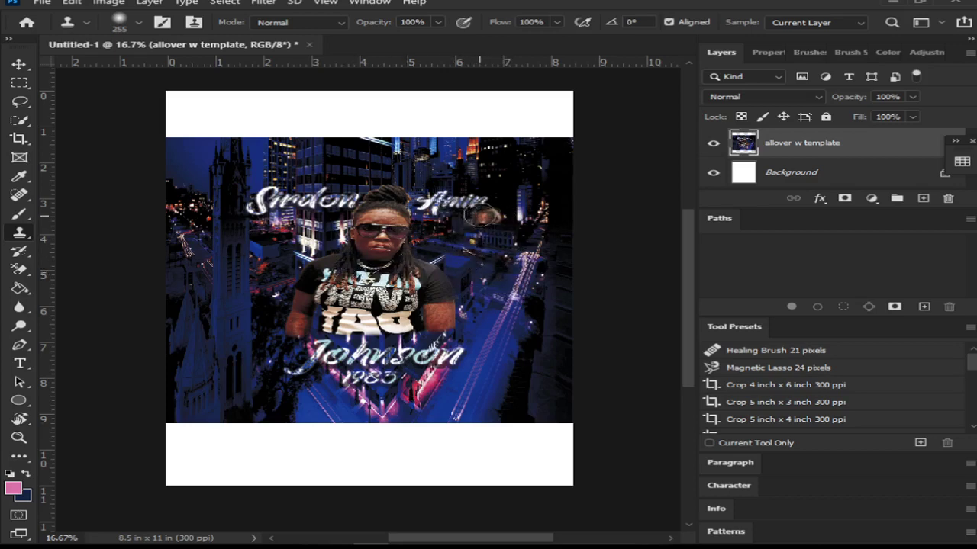
# Check the stamp tool variants, then activate the History Brush tool and show its variants.
pyautogui.rightClick(20, 232)
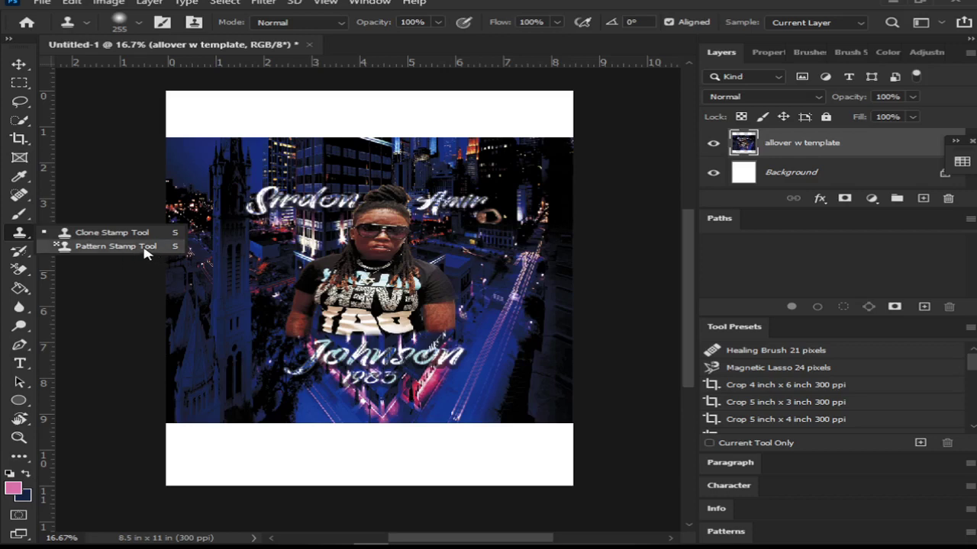
pyautogui.click(19, 255)
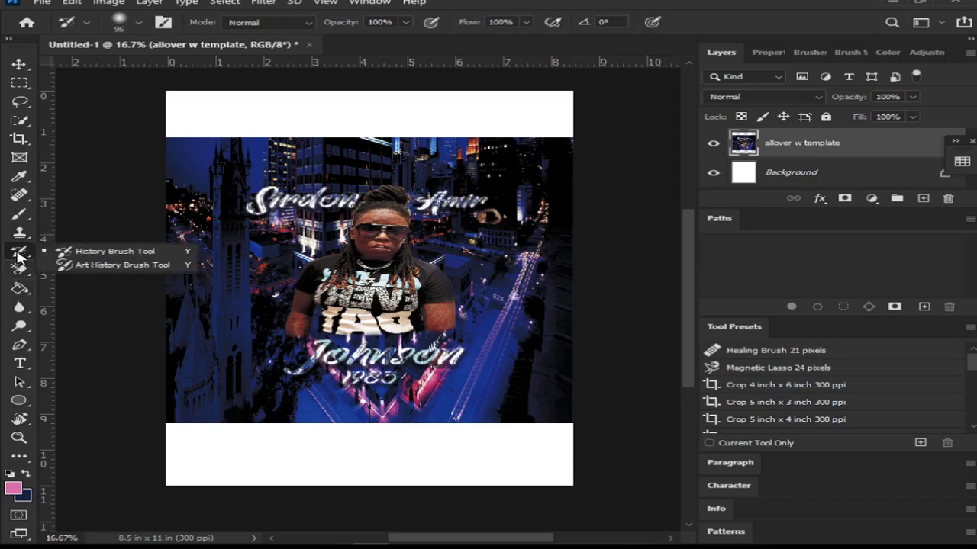
# Paint over the figure's face with the History Brush, then undo the strokes.
pyautogui.click(114, 317)
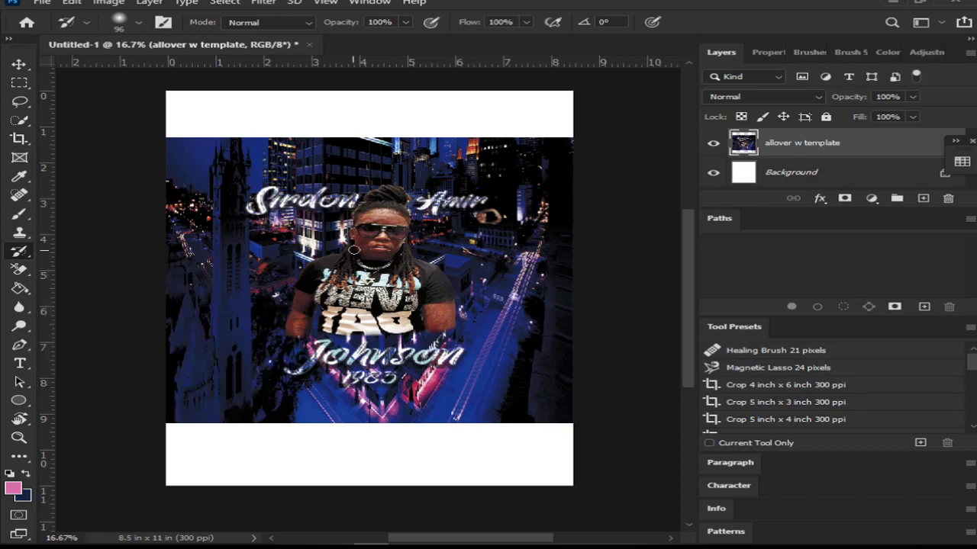
pyautogui.moveTo(374, 236)
pyautogui.mouseDown()
pyautogui.moveTo(388, 257)
pyautogui.moveTo(397, 250)
pyautogui.moveTo(364, 243)
pyautogui.mouseUp()
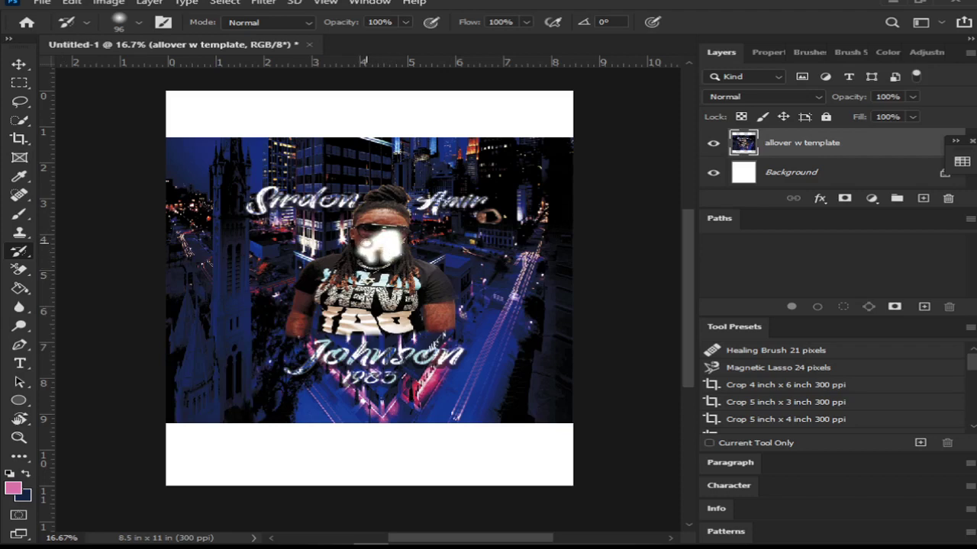
pyautogui.hotkey('ctrl', 'z')
pyautogui.hotkey('ctrl', 'z')
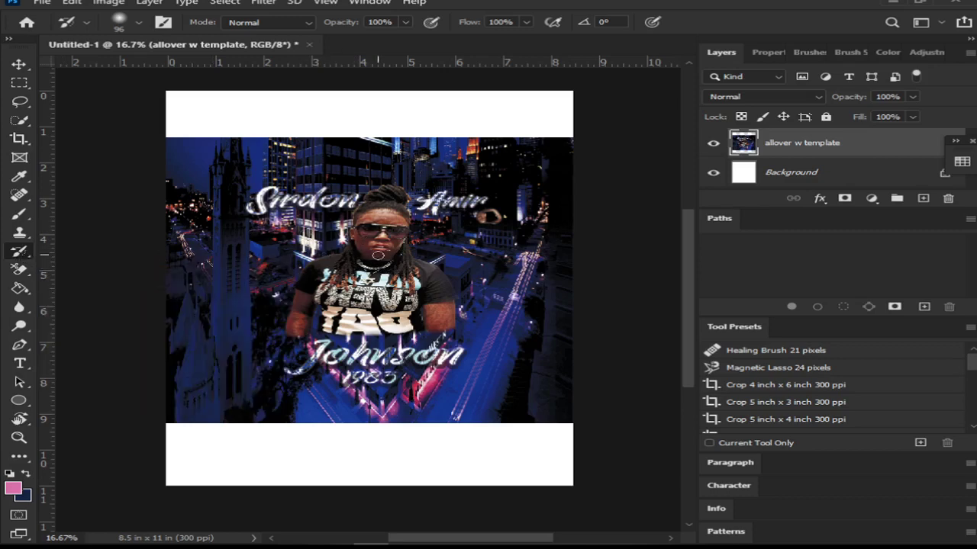
# Check the History Brush variants, then activate the Eraser tool in place of the Background Eraser.
pyautogui.click(21, 256)
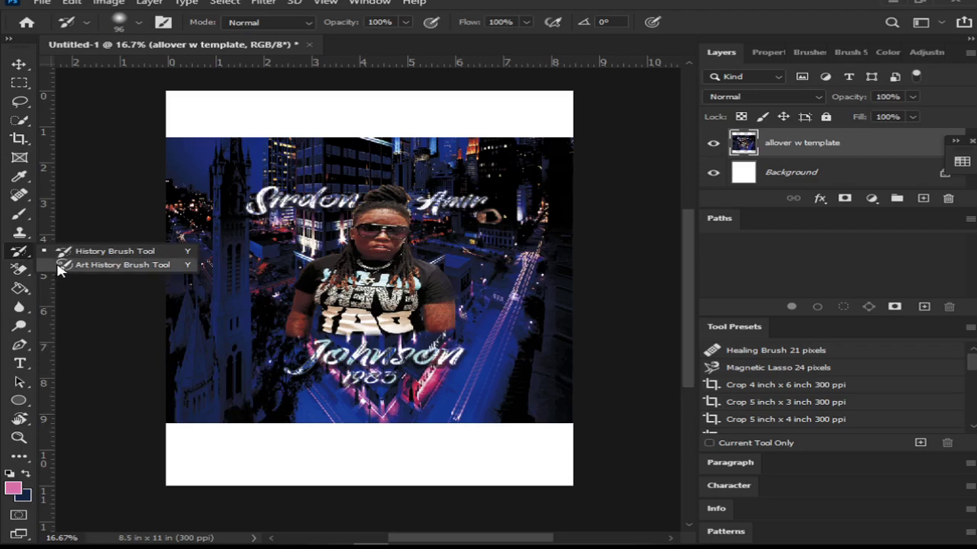
pyautogui.click(60, 311)
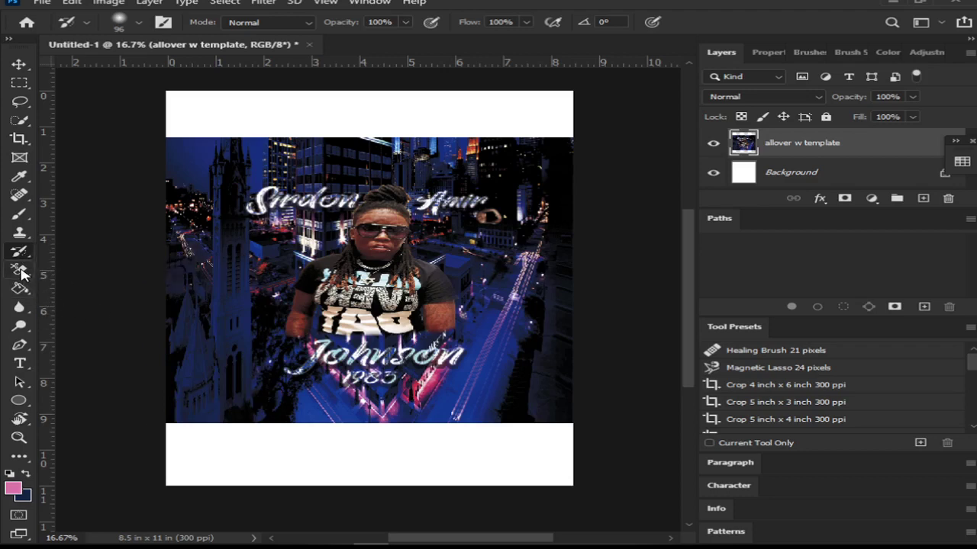
pyautogui.click(20, 271)
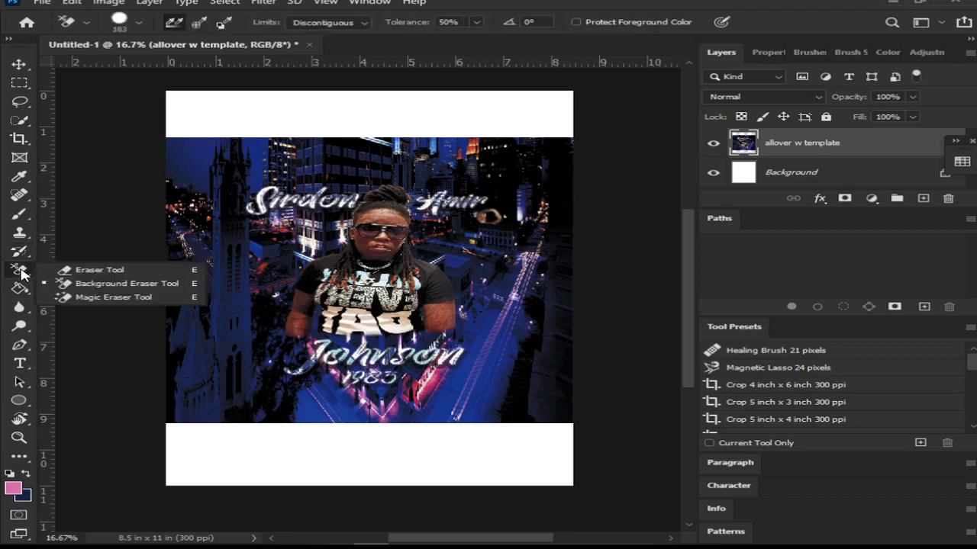
pyautogui.click(95, 270)
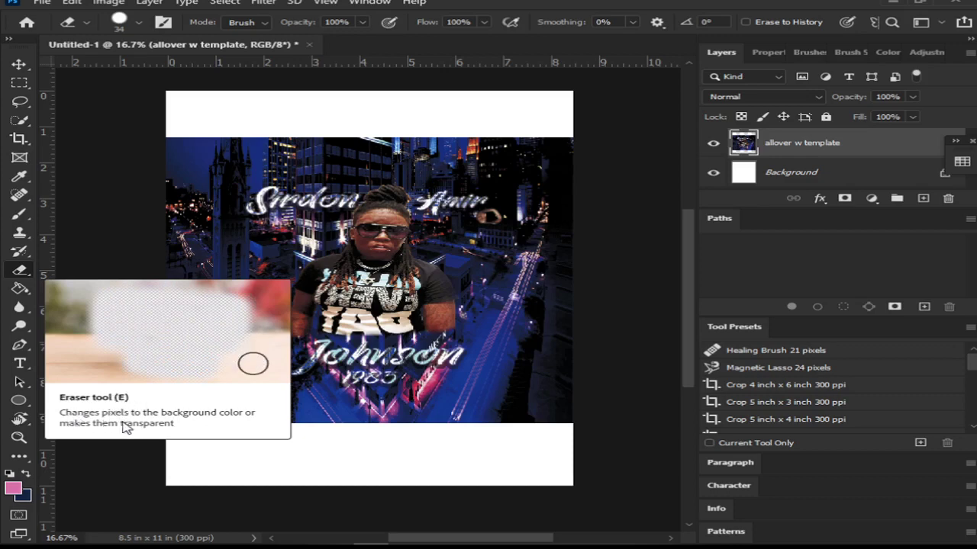
# Fill the Background layer with the dark blue swatch colour using the Paint Bucket, then swap the colours and refill it with pink.
pyautogui.click(745, 176)
pyautogui.press('g')
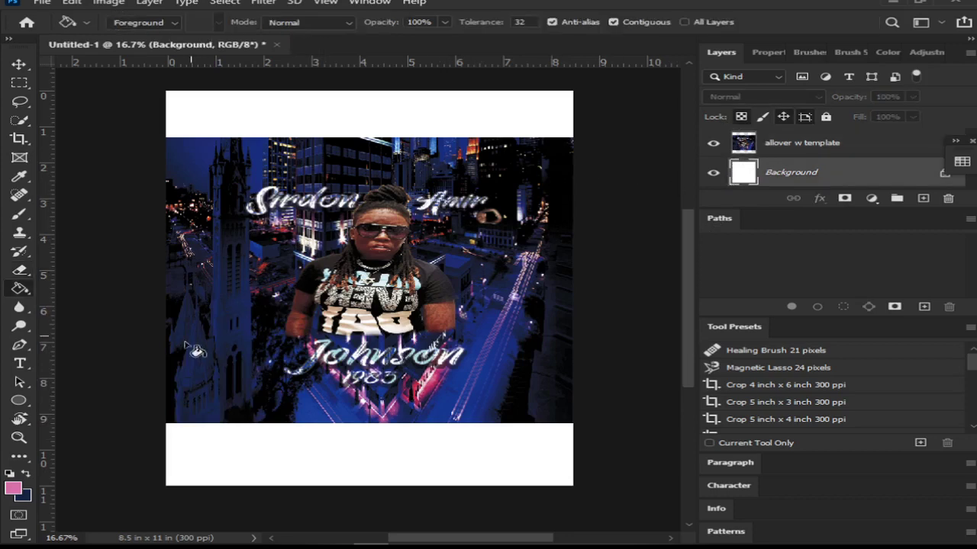
pyautogui.click(25, 499)
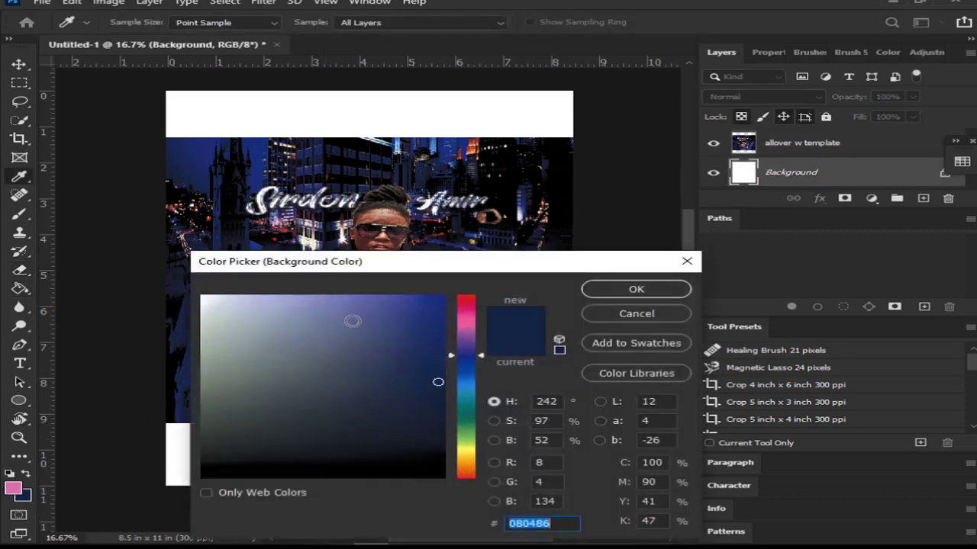
pyautogui.click(615, 294)
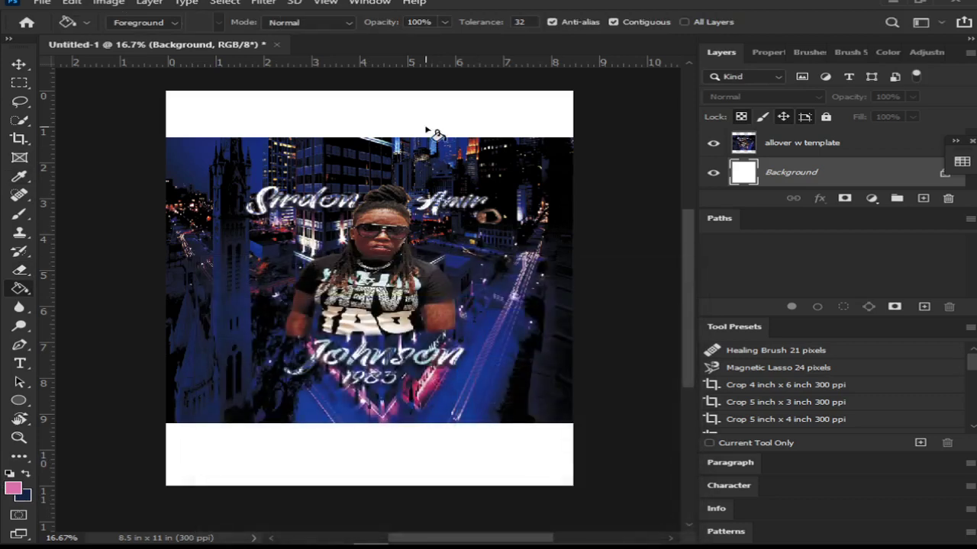
pyautogui.press('x')
pyautogui.click(431, 131)
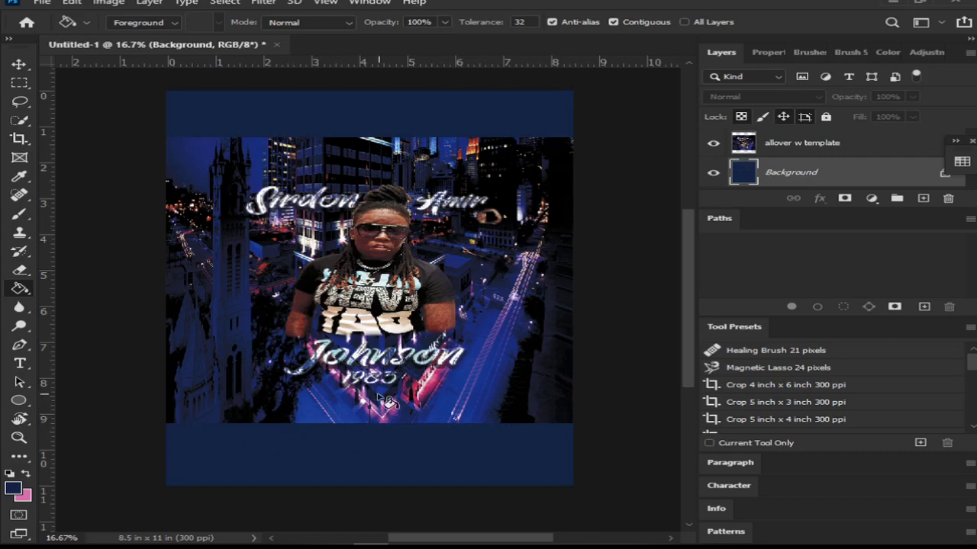
pyautogui.press('x')
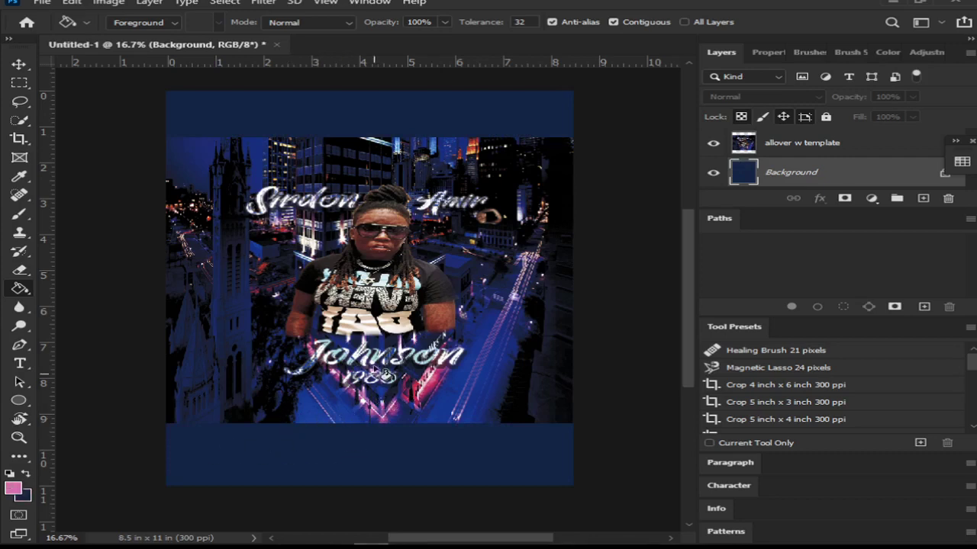
pyautogui.click(427, 110)
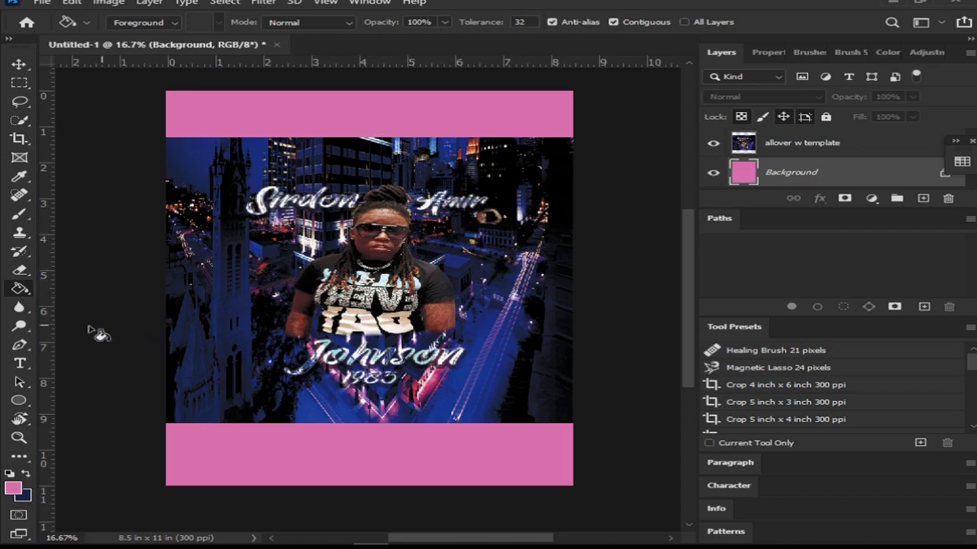
# Erase a short stroke on the Background layer, then streaks and a large patch on the allover w template layer at brush sizes 34 and 226.
pyautogui.click(20, 272)
pyautogui.rightClick(19, 273)
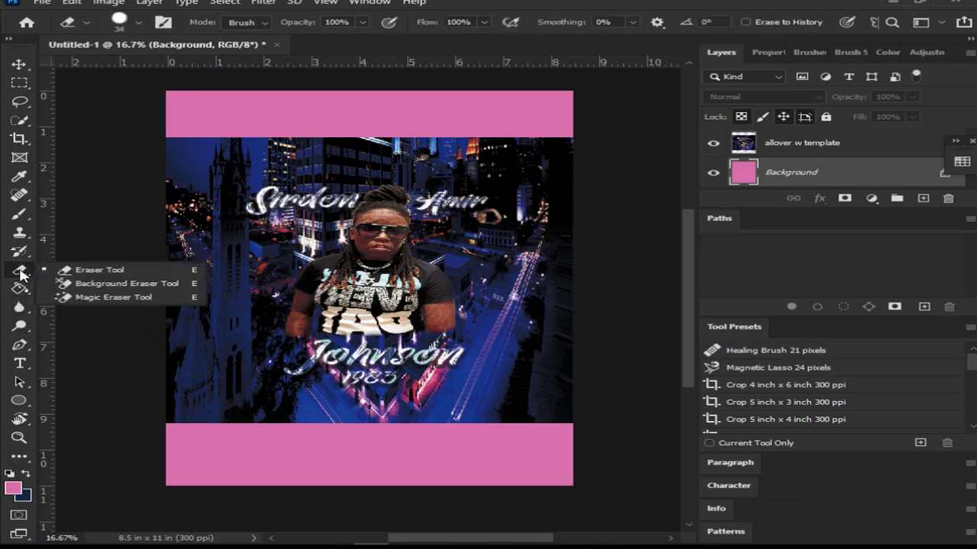
pyautogui.click(86, 276)
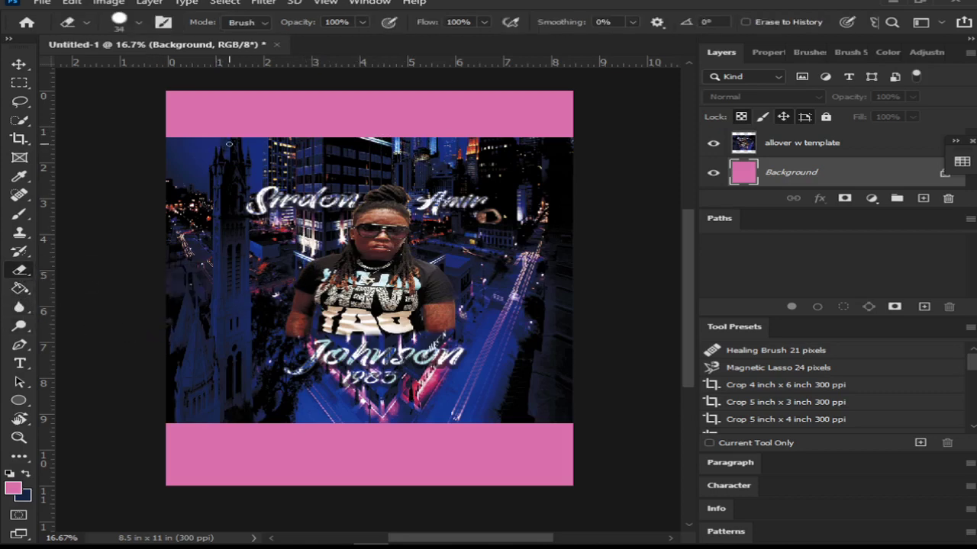
pyautogui.click(777, 151)
pyautogui.moveTo(250, 150)
pyautogui.mouseDown()
pyautogui.moveTo(202, 173)
pyautogui.moveTo(217, 161)
pyautogui.mouseUp()
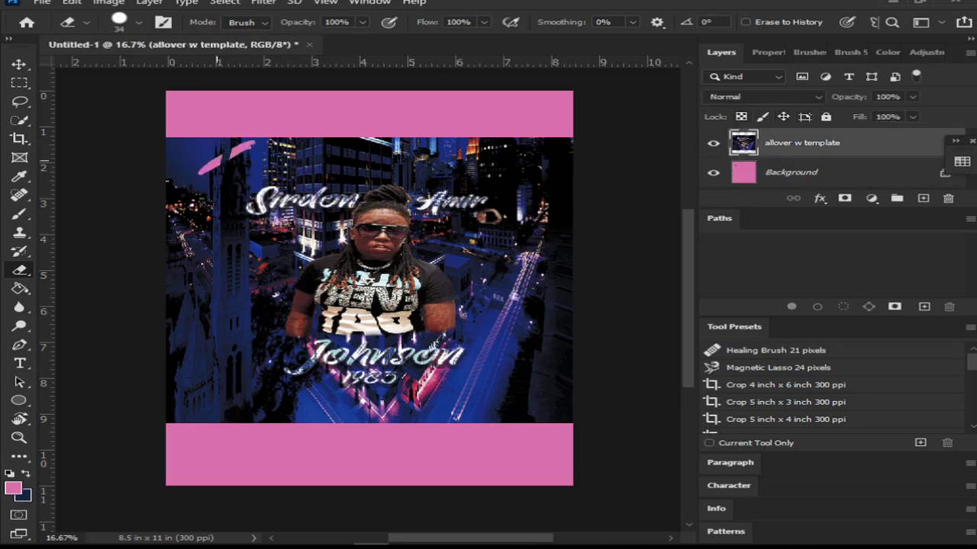
pyautogui.moveTo(271, 142); pyautogui.dragTo(212, 173)
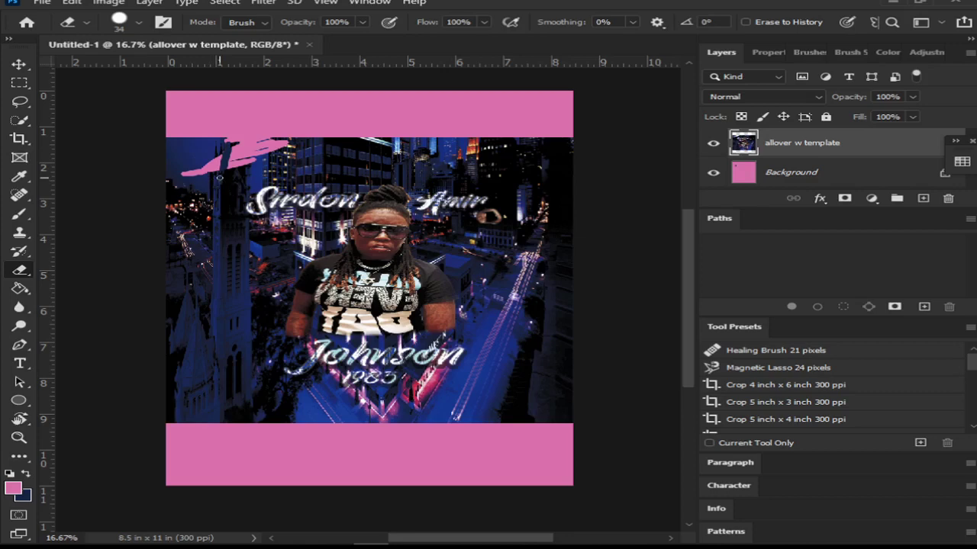
pyautogui.moveTo(220, 178); pyautogui.dragTo(237, 175)
pyautogui.moveTo(226, 368)
pyautogui.mouseDown()
pyautogui.moveTo(219, 398)
pyautogui.moveTo(229, 377)
pyautogui.moveTo(197, 401)
pyautogui.moveTo(243, 379)
pyautogui.moveTo(222, 395)
pyautogui.moveTo(228, 409)
pyautogui.moveTo(266, 392)
pyautogui.moveTo(228, 394)
pyautogui.moveTo(236, 415)
pyautogui.moveTo(279, 398)
pyautogui.moveTo(258, 398)
pyautogui.moveTo(286, 414)
pyautogui.moveTo(285, 396)
pyautogui.moveTo(260, 386)
pyautogui.moveTo(287, 378)
pyautogui.mouseUp()
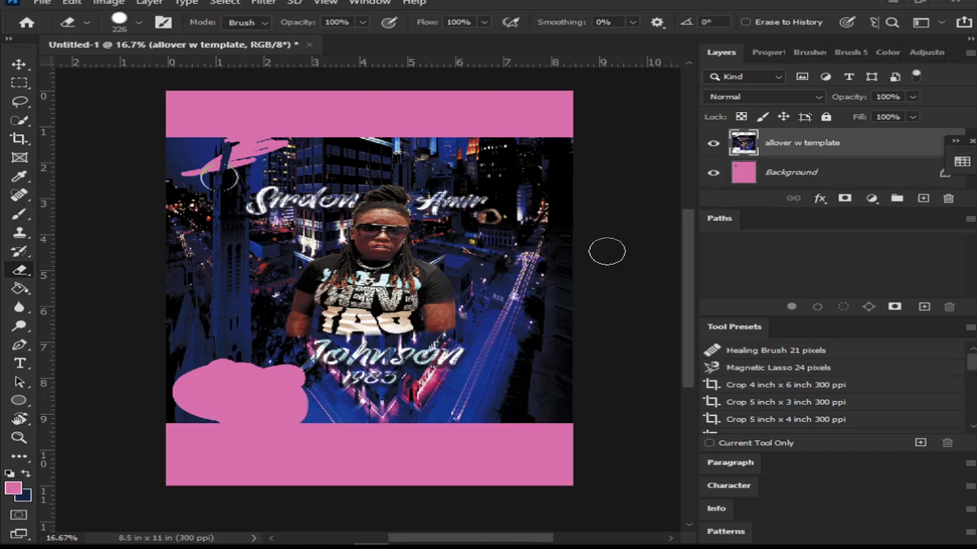
# Hide and show the allover w template layer to inspect the eraser mark on the Background layer, then reselect the template layer.
pyautogui.click(784, 180)
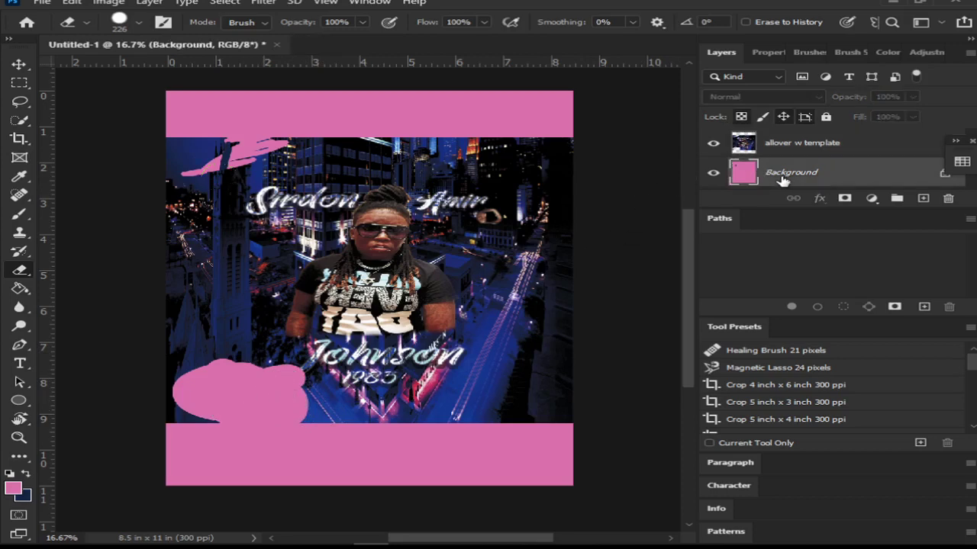
pyautogui.click(712, 145)
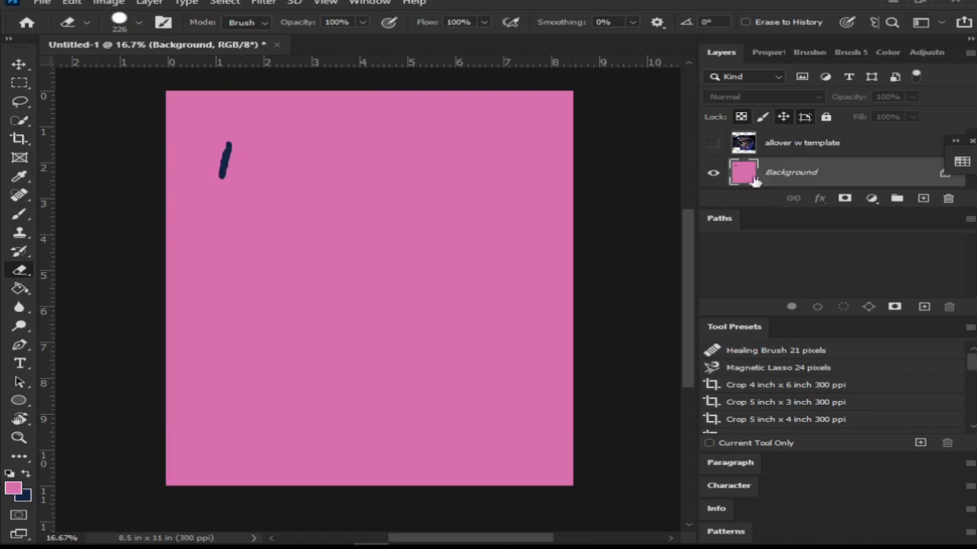
pyautogui.click(712, 144)
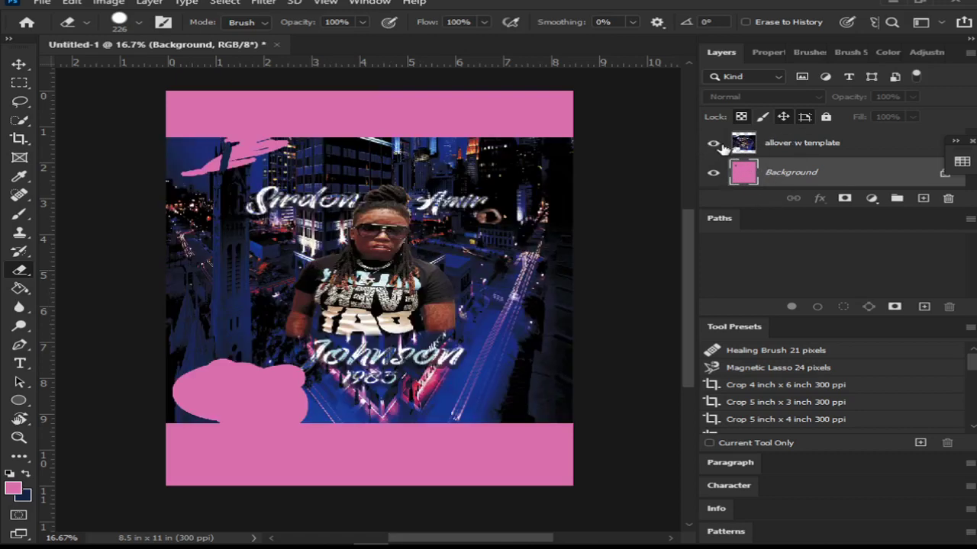
pyautogui.click(780, 147)
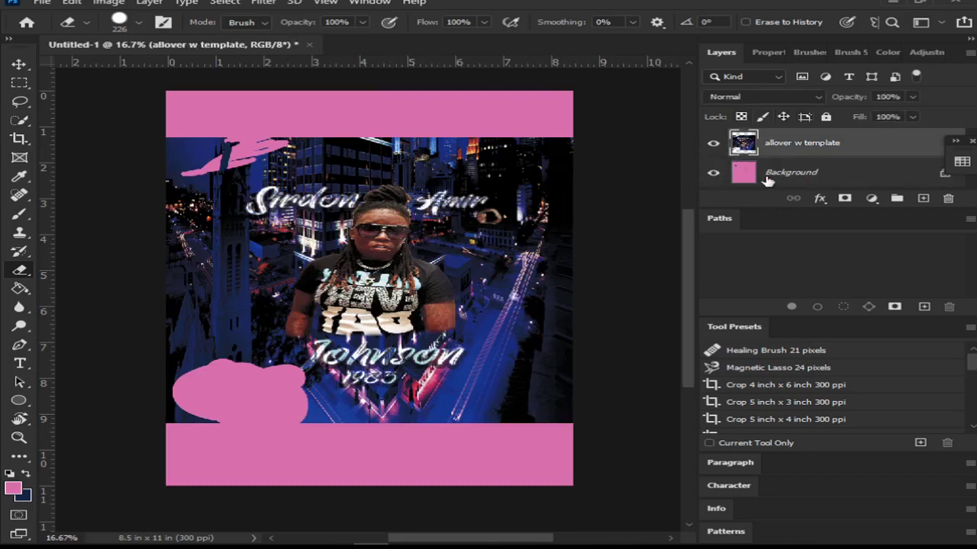
# Hide the allover w template layer, move the floating panel off the Layers list, and unlock the Background into a regular layer.
pyautogui.click(714, 147)
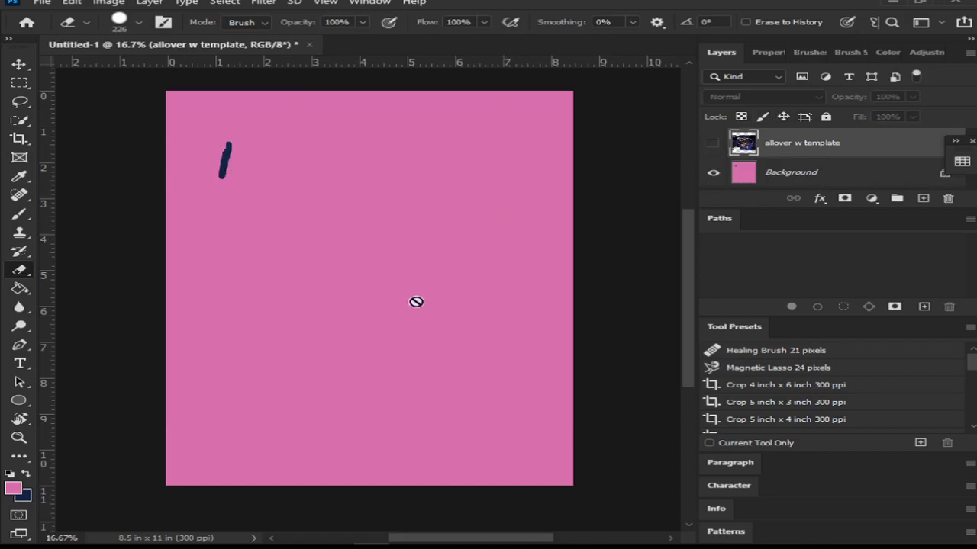
pyautogui.rightClick(788, 171)
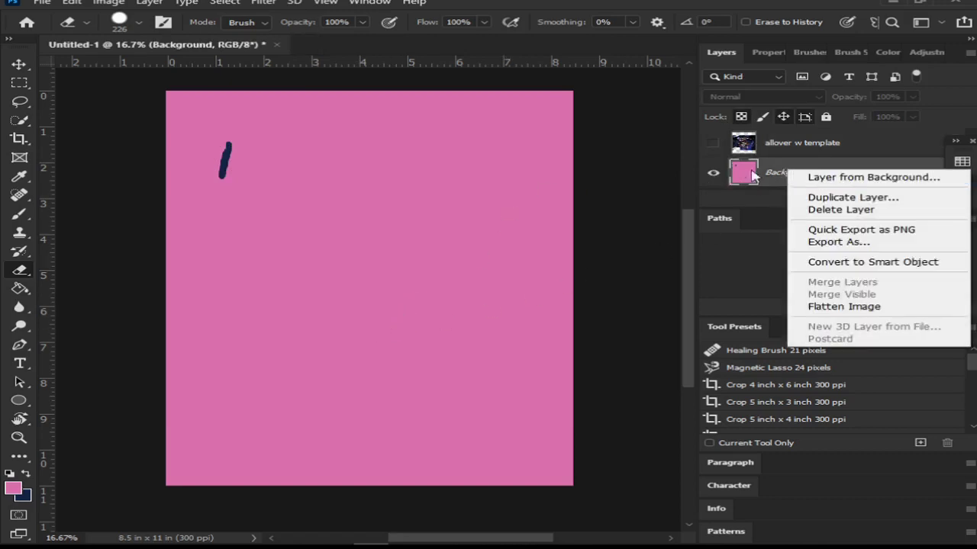
pyautogui.click(894, 176)
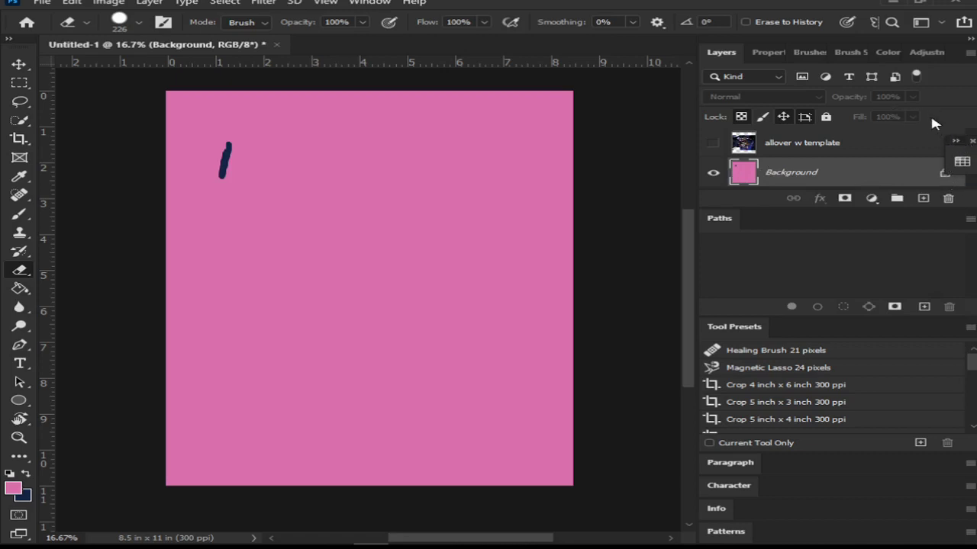
pyautogui.moveTo(960, 152); pyautogui.dragTo(624, 105)
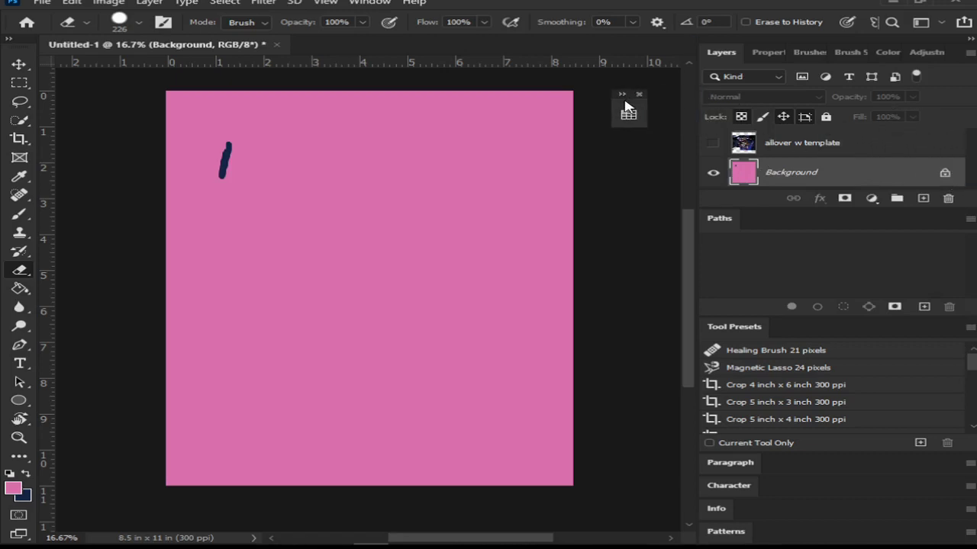
pyautogui.click(945, 176)
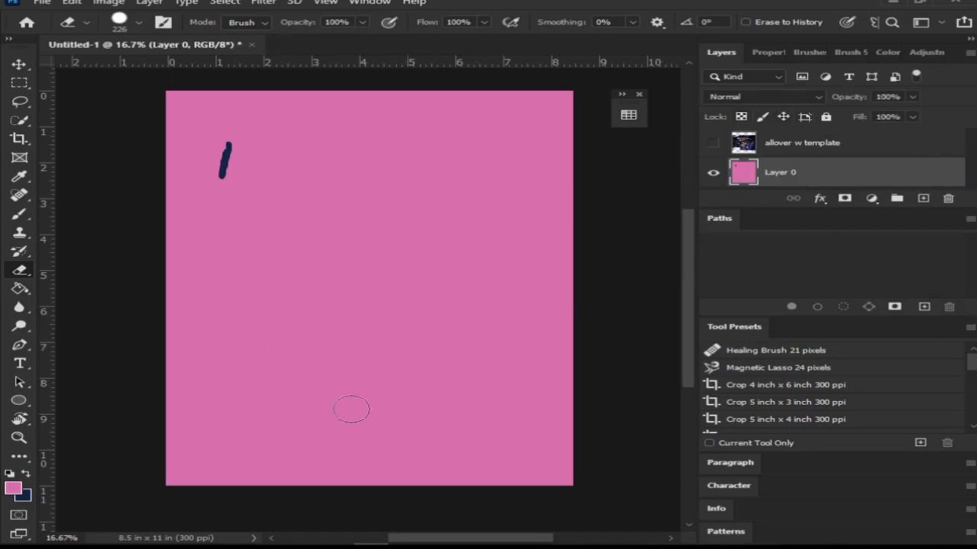
# Erase a large central area and the dark blue stroke from the unlocked pink layer, toggling its visibility to compare the transparency.
pyautogui.moveTo(384, 388)
pyautogui.mouseDown()
pyautogui.moveTo(370, 374)
pyautogui.moveTo(392, 361)
pyautogui.moveTo(366, 387)
pyautogui.moveTo(392, 298)
pyautogui.moveTo(302, 396)
pyautogui.moveTo(400, 280)
pyautogui.moveTo(425, 370)
pyautogui.moveTo(419, 277)
pyautogui.moveTo(315, 274)
pyautogui.moveTo(338, 283)
pyautogui.moveTo(324, 319)
pyautogui.mouseUp()
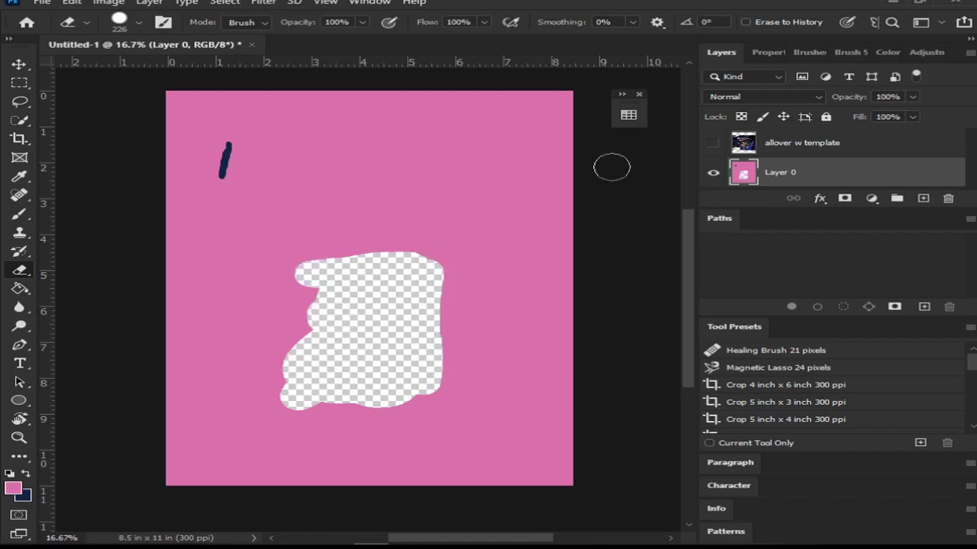
pyautogui.click(712, 177)
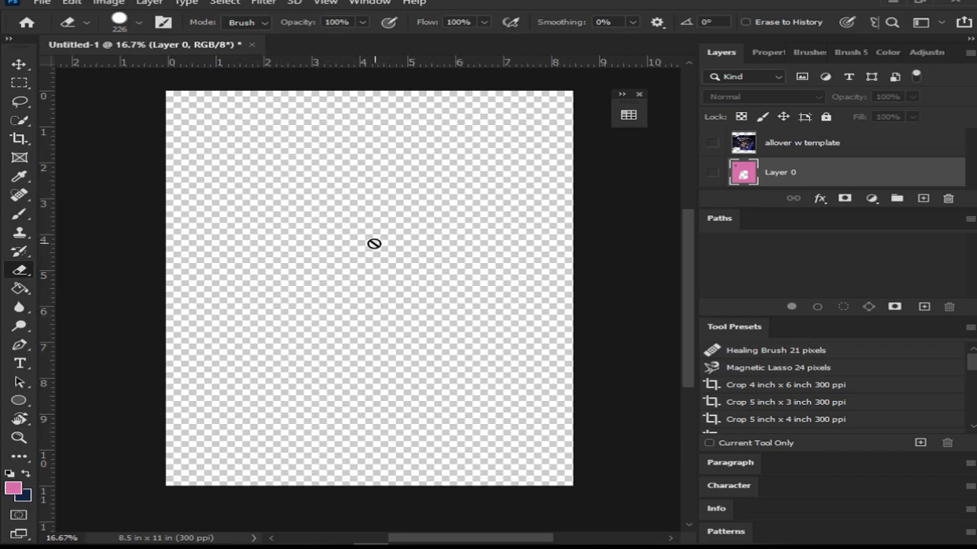
pyautogui.click(711, 174)
pyautogui.moveTo(360, 283)
pyautogui.mouseDown()
pyautogui.moveTo(292, 244)
pyautogui.moveTo(331, 229)
pyautogui.moveTo(344, 256)
pyautogui.moveTo(354, 228)
pyautogui.moveTo(378, 227)
pyautogui.moveTo(378, 252)
pyautogui.moveTo(402, 223)
pyautogui.moveTo(406, 247)
pyautogui.moveTo(358, 257)
pyautogui.moveTo(385, 250)
pyautogui.mouseUp()
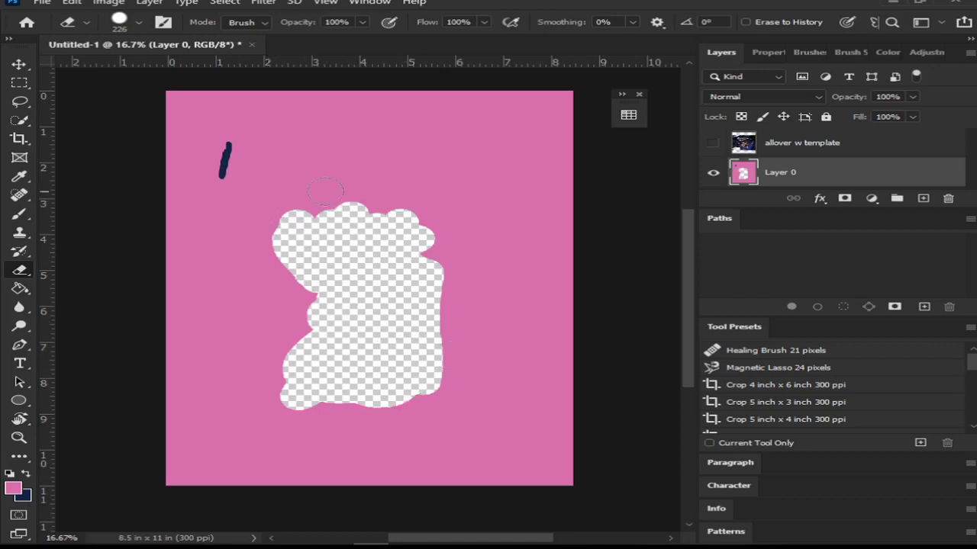
pyautogui.moveTo(236, 181)
pyautogui.mouseDown()
pyautogui.moveTo(241, 149)
pyautogui.moveTo(212, 222)
pyautogui.mouseUp()
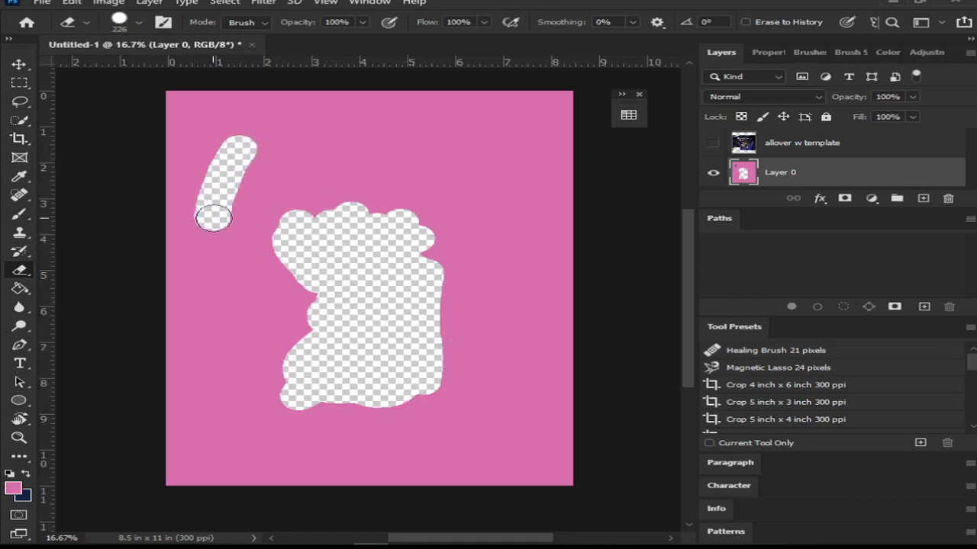
# Undo the erasing, the layer visibility changes and the Background unlocking, back to the intact pink background and template layers.
pyautogui.hotkey('ctrl', 'z')
pyautogui.hotkey('ctrl', 'z')
pyautogui.hotkey('ctrl', 'z')
pyautogui.hotkey('ctrl', 'z')
pyautogui.hotkey('ctrl', 'z')
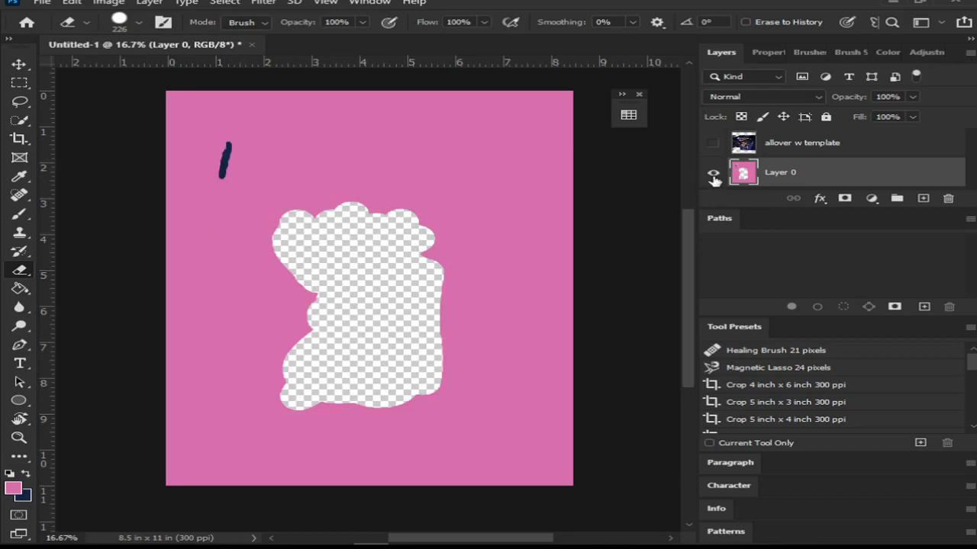
pyautogui.keyDown('alt'); pyautogui.click(713, 174); pyautogui.keyUp('alt')
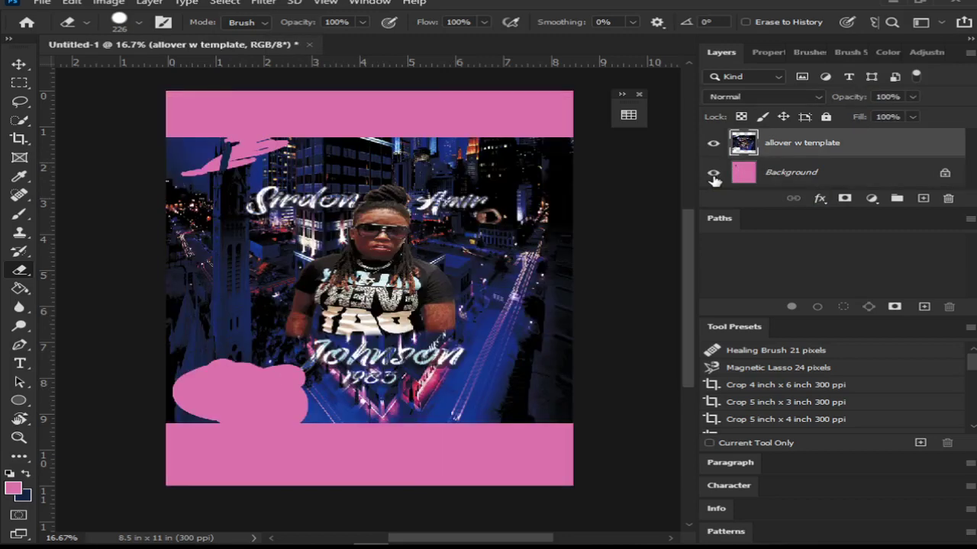
pyautogui.keyDown('alt'); pyautogui.click(712, 175); pyautogui.keyUp('alt')
pyautogui.keyDown('alt'); pyautogui.click(712, 175); pyautogui.keyUp('alt')
pyautogui.hotkey('ctrl', 'z')
pyautogui.hotkey('ctrl', 'z')
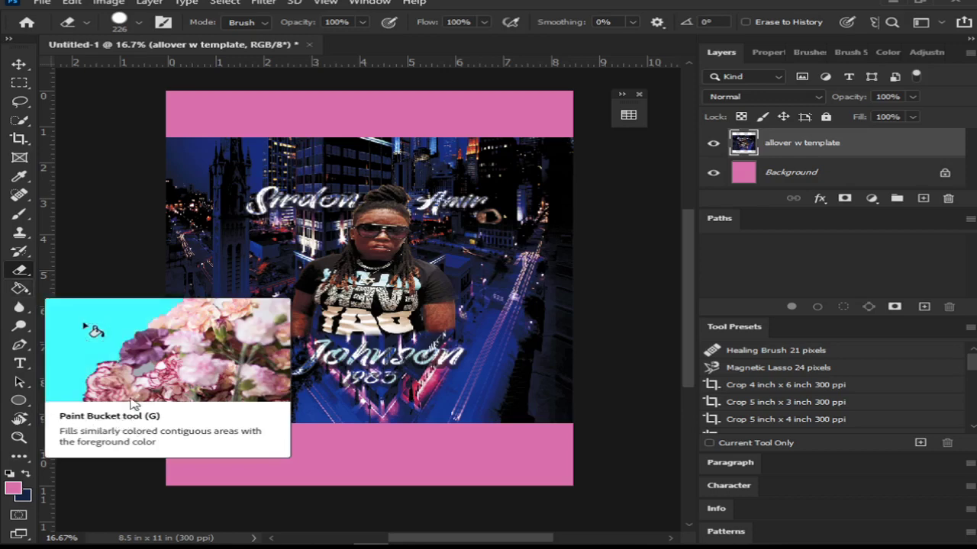
# Review the tool variants grouped with the History Brush and the Eraser.
pyautogui.click(16, 256)
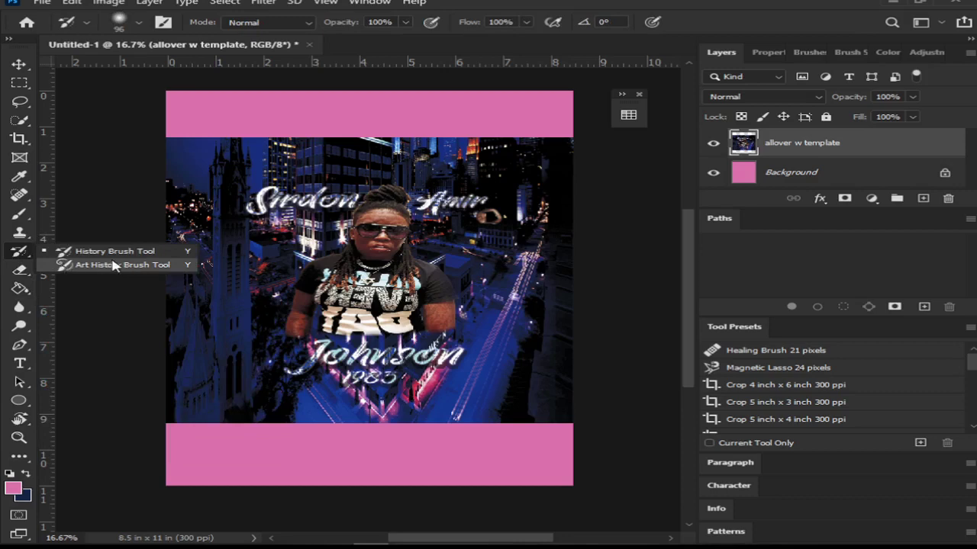
pyautogui.click(22, 271)
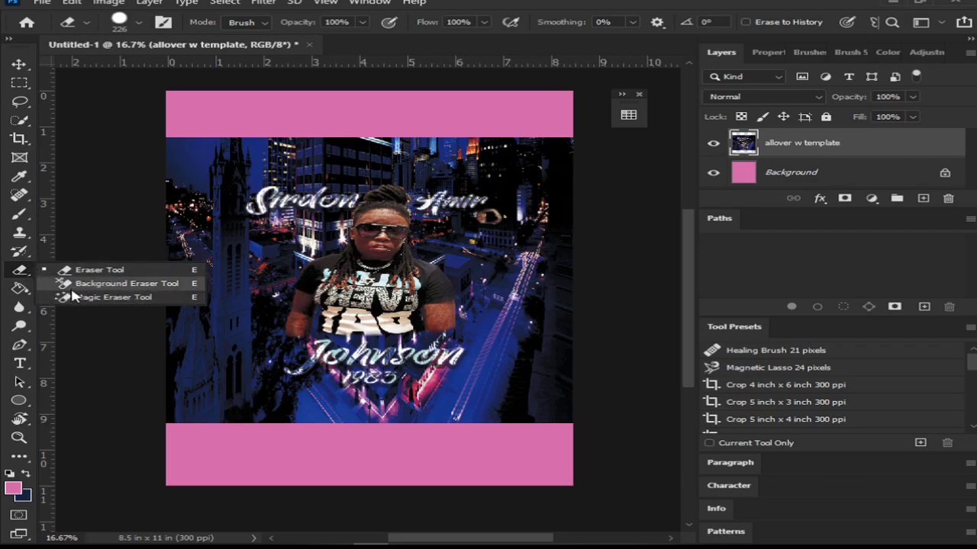
pyautogui.click(25, 272)
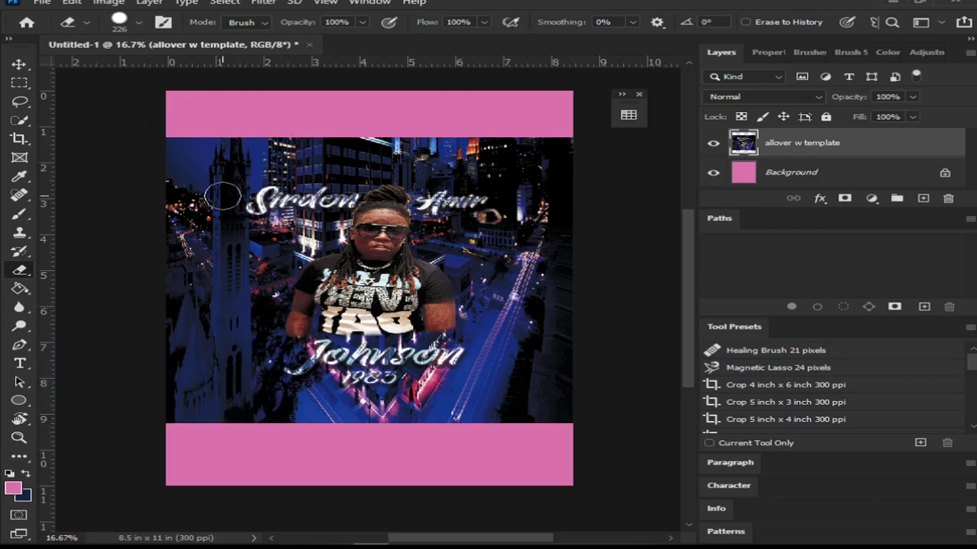
# Select a rectangle beside the figure on the template layer and fill several color areas inside it with pink using the Paint Bucket.
pyautogui.press('g')
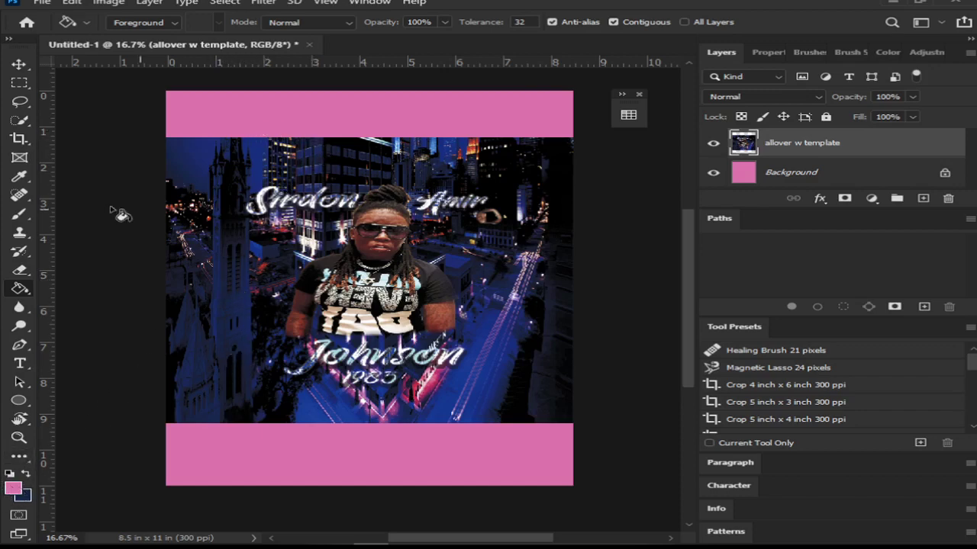
pyautogui.click(20, 83)
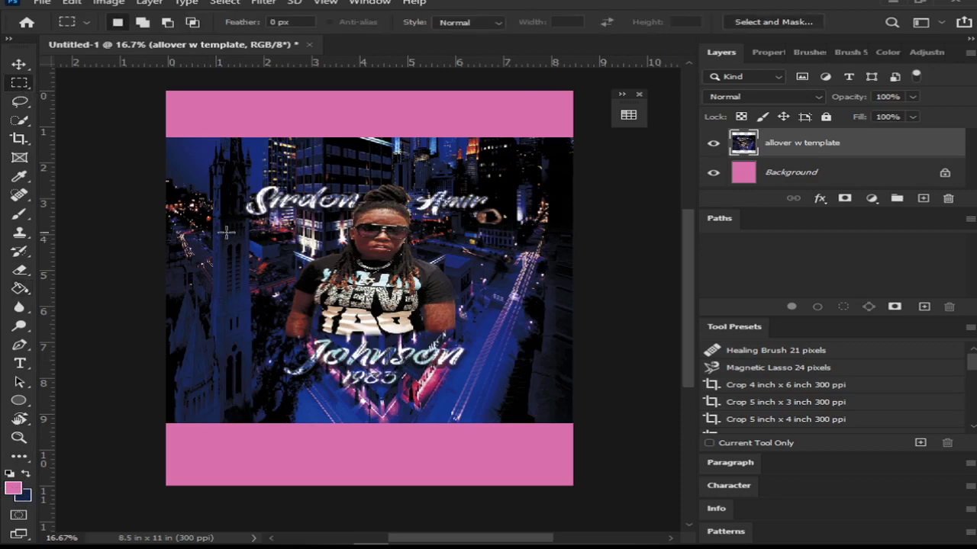
pyautogui.moveTo(206, 247); pyautogui.dragTo(305, 333)
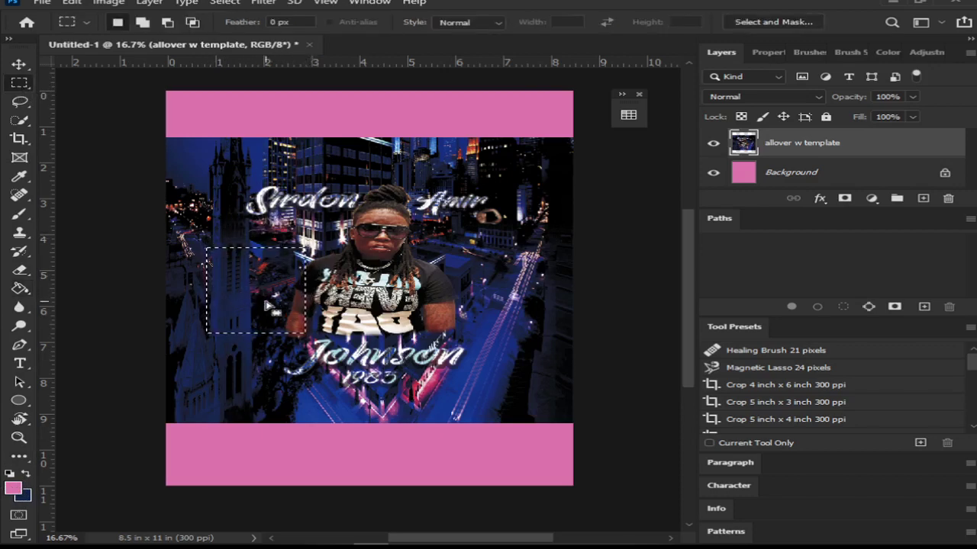
pyautogui.press('g')
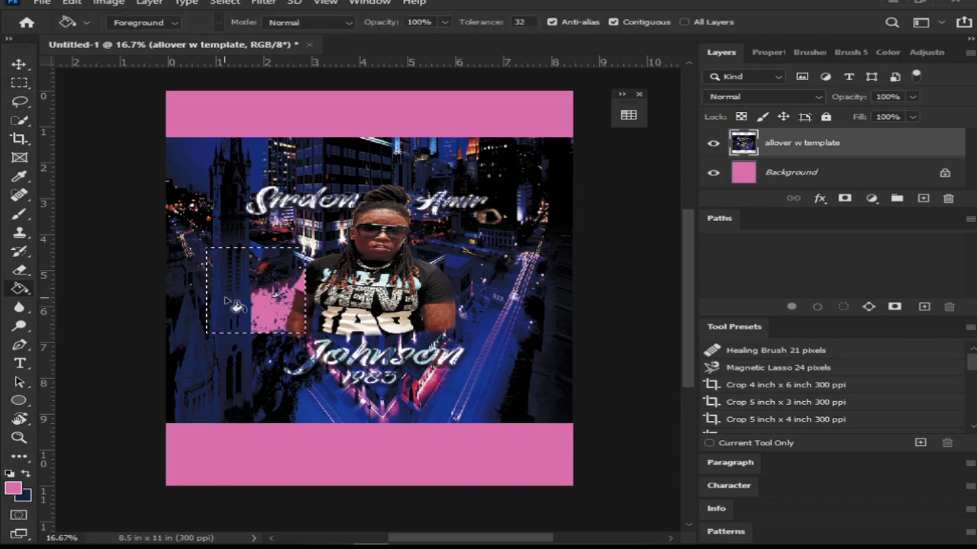
pyautogui.click(283, 267)
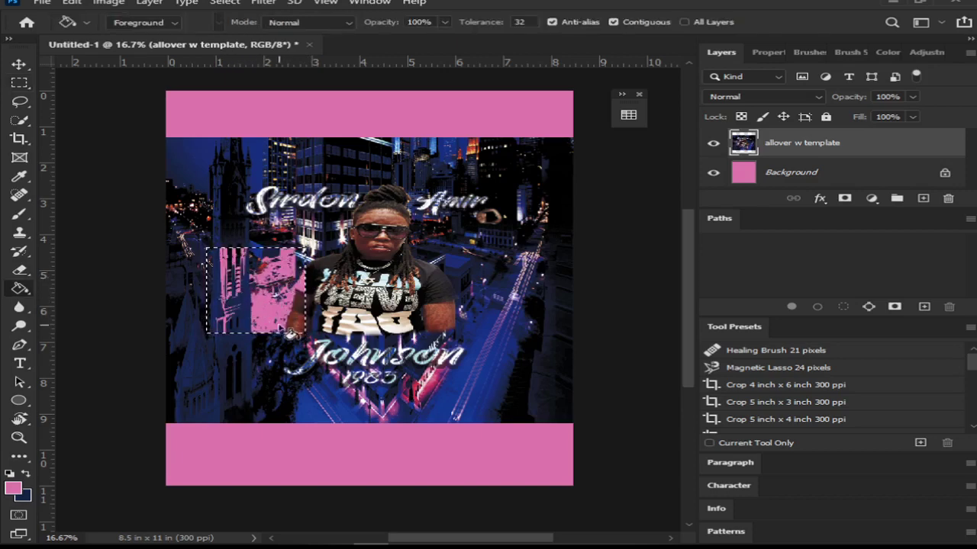
pyautogui.click(292, 323)
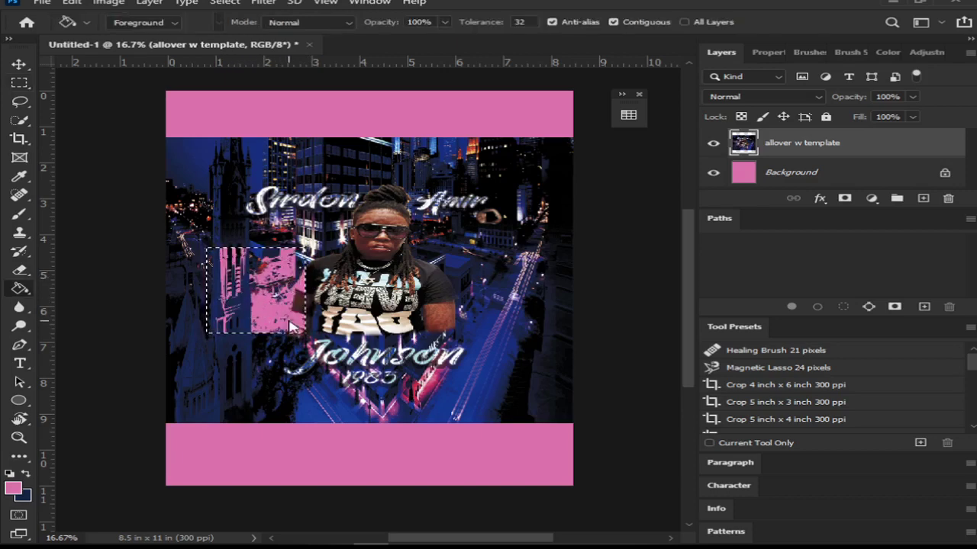
pyautogui.click(236, 307)
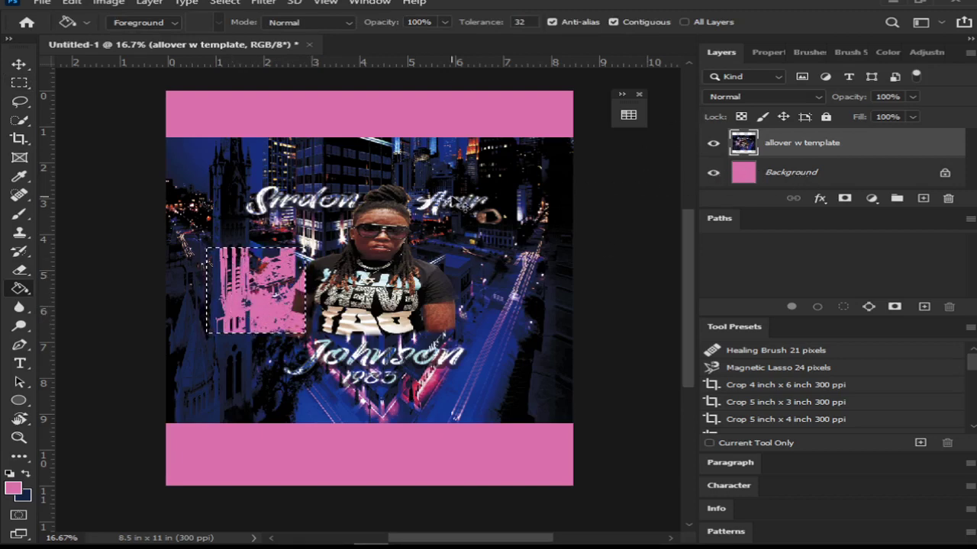
# Undo the pink Paint Bucket fills on the template layer, keeping the rectangular selection.
pyautogui.hotkey('ctrl', 'z')
pyautogui.hotkey('ctrl', 'z')
pyautogui.hotkey('ctrl', 'z')
pyautogui.hotkey('ctrl', 'z')
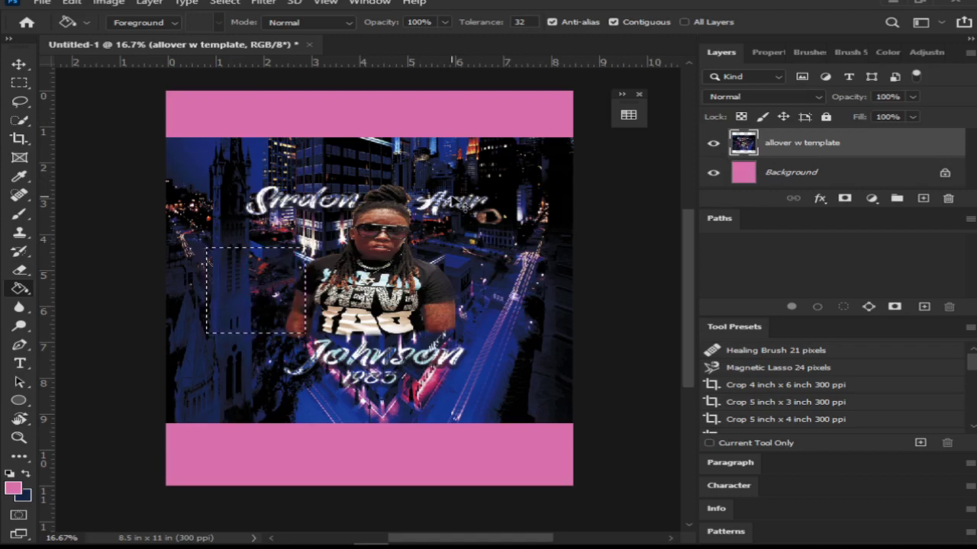
# Hide the allover w template layer, swap the foreground to dark blue, and fill the Background's selected rectangle and the entire canvas.
pyautogui.click(712, 143)
pyautogui.press('x')
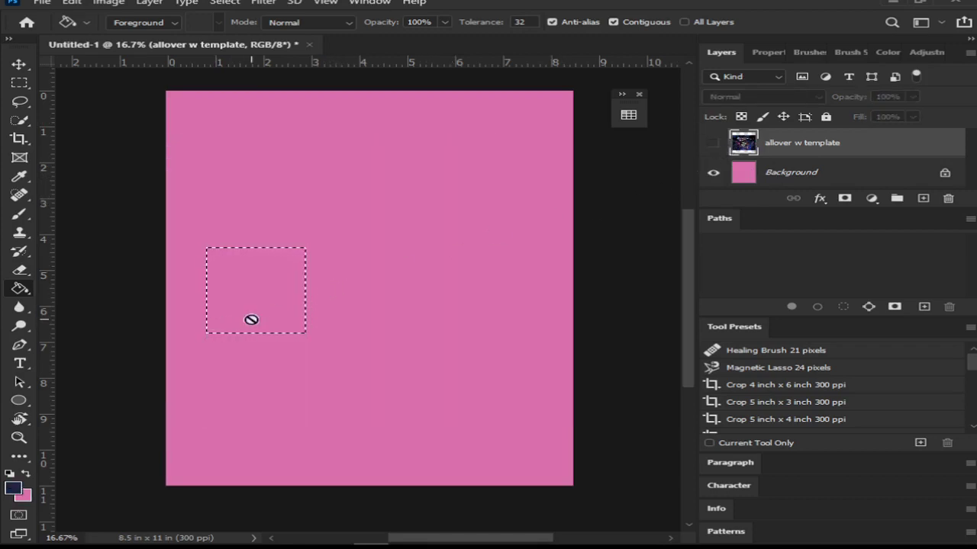
pyautogui.click(767, 175)
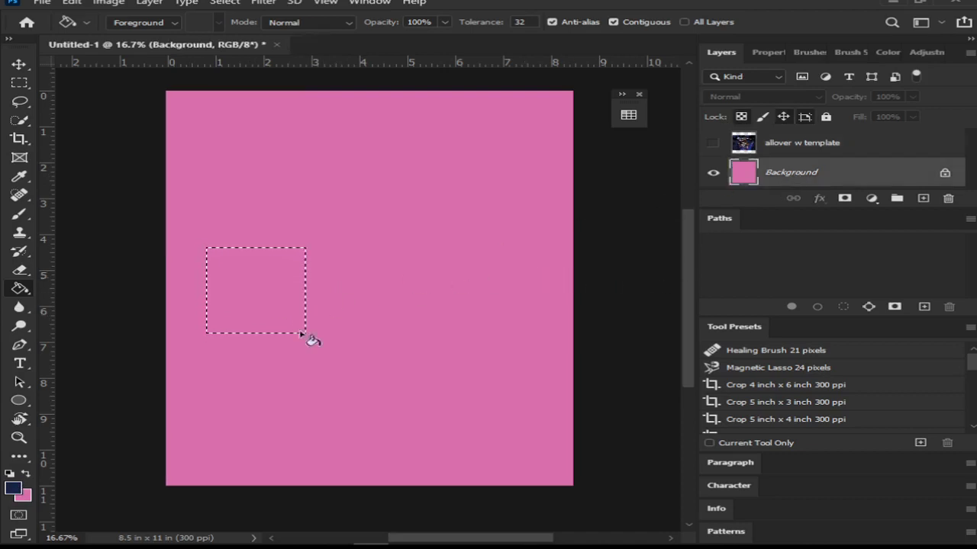
pyautogui.click(267, 306)
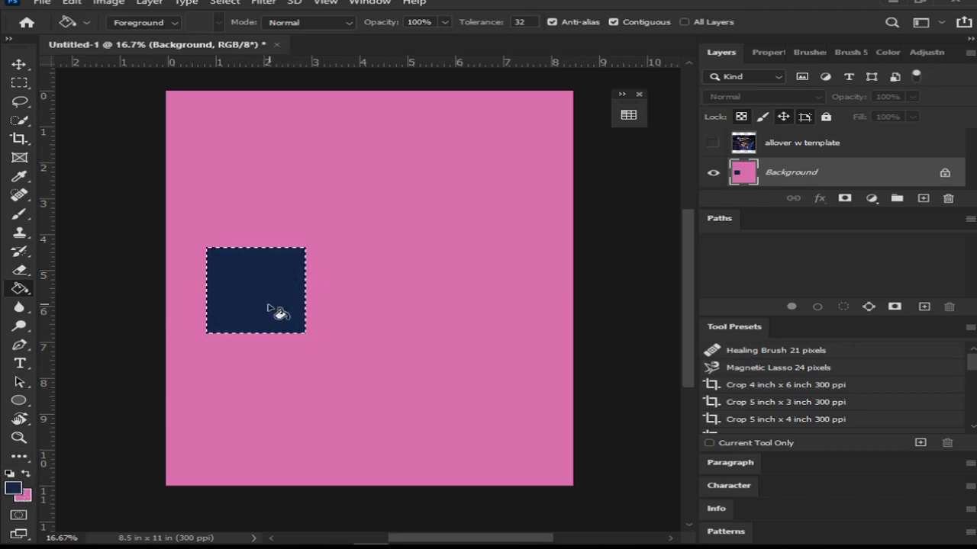
pyautogui.click(323, 176)
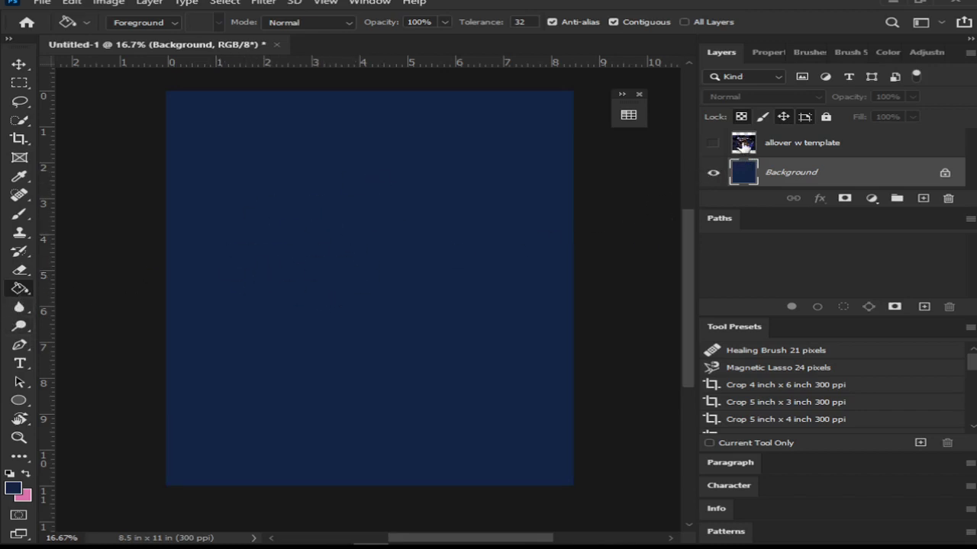
# Undo the dark blue fills, show the allover w template layer again, and deselect the rectangle.
pyautogui.hotkey('ctrl', 'z')
pyautogui.hotkey('ctrl', 'z')
pyautogui.click(714, 145)
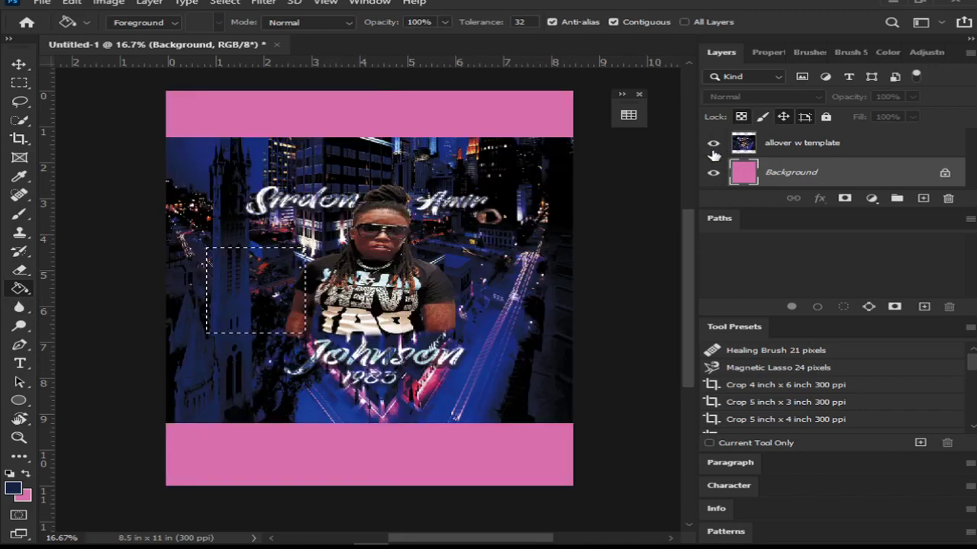
pyautogui.hotkey('ctrl', 'd')
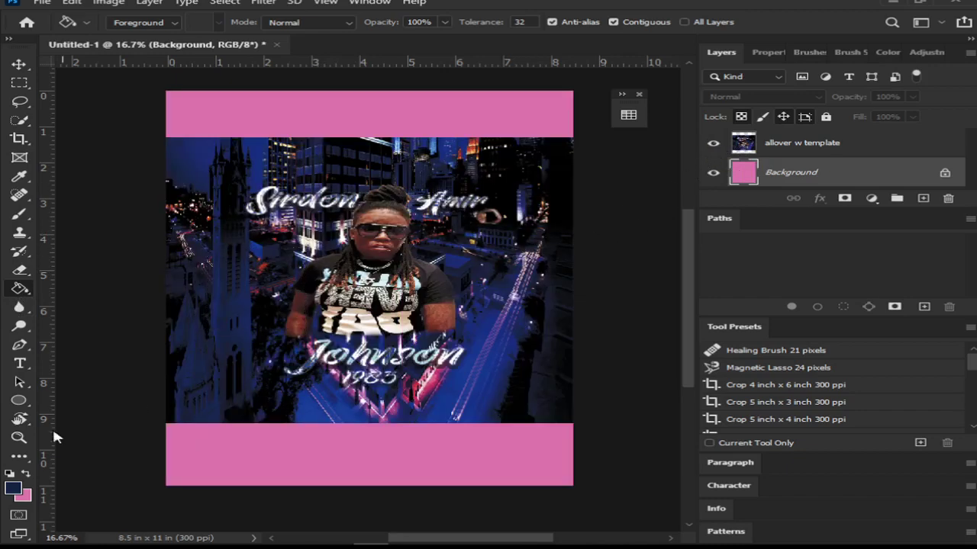
# Review the tool variants grouped with the Paint Bucket, Blur, Dodge and Pen tools.
pyautogui.rightClick(26, 289)
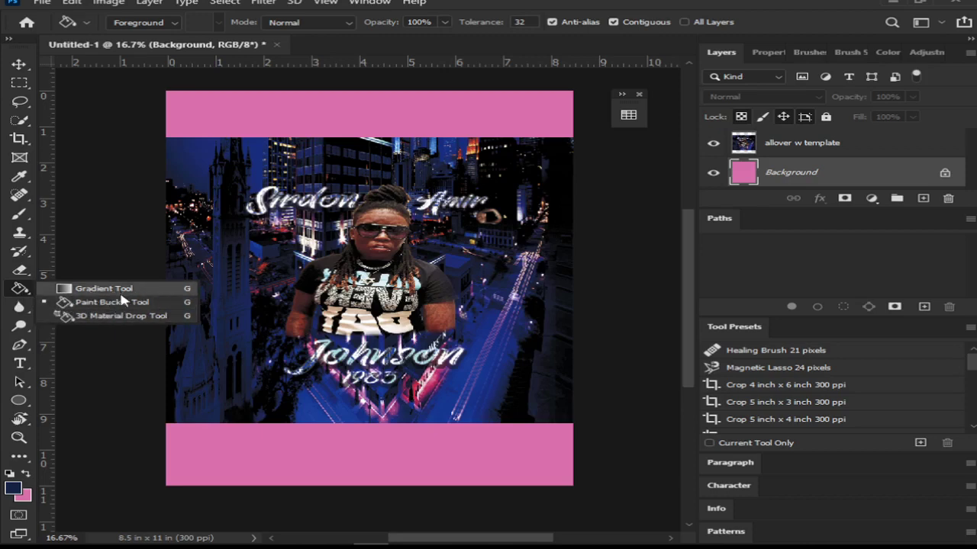
pyautogui.click(20, 295)
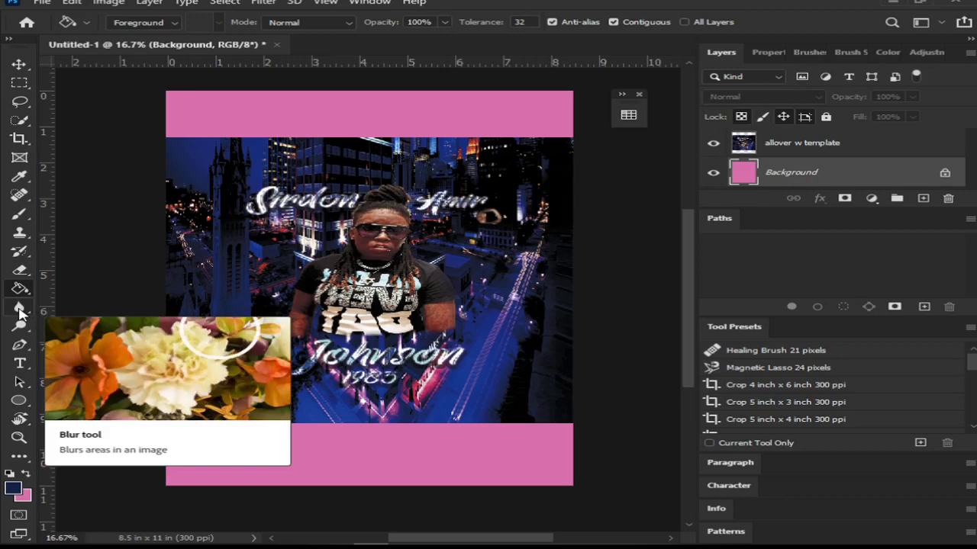
pyautogui.click(20, 308)
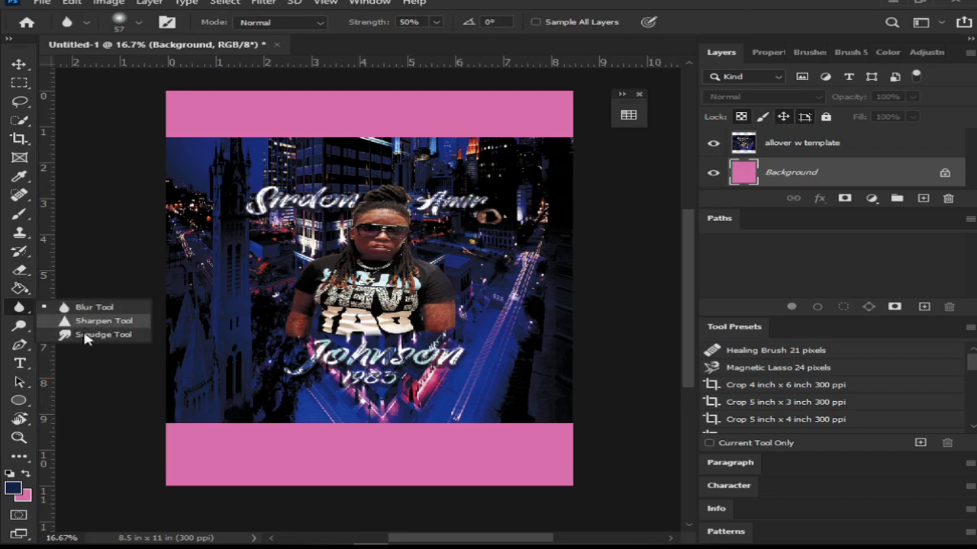
pyautogui.click(20, 324)
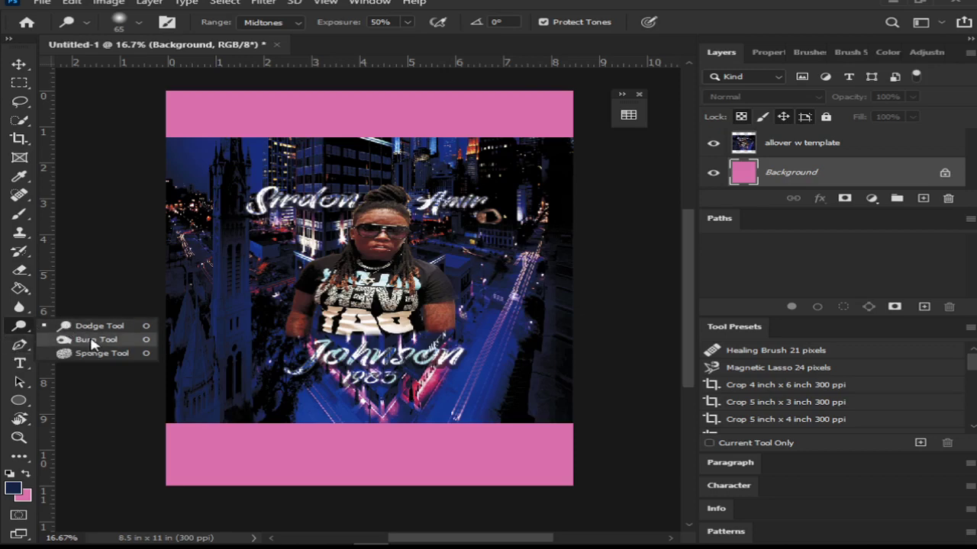
pyautogui.click(23, 351)
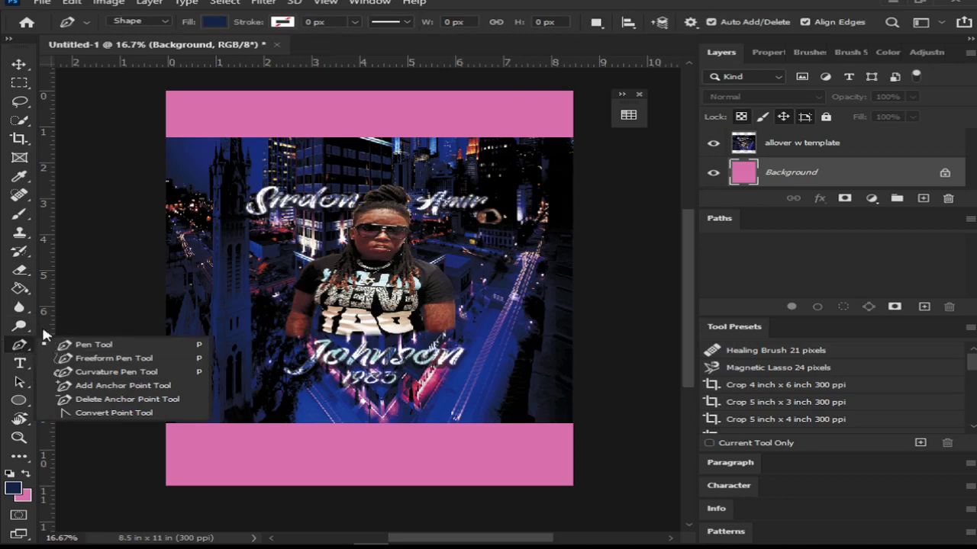
# Place a Pen anchor point outside the canvas, review the Pen tool variants again, and undo the stray shape.
pyautogui.click(116, 292)
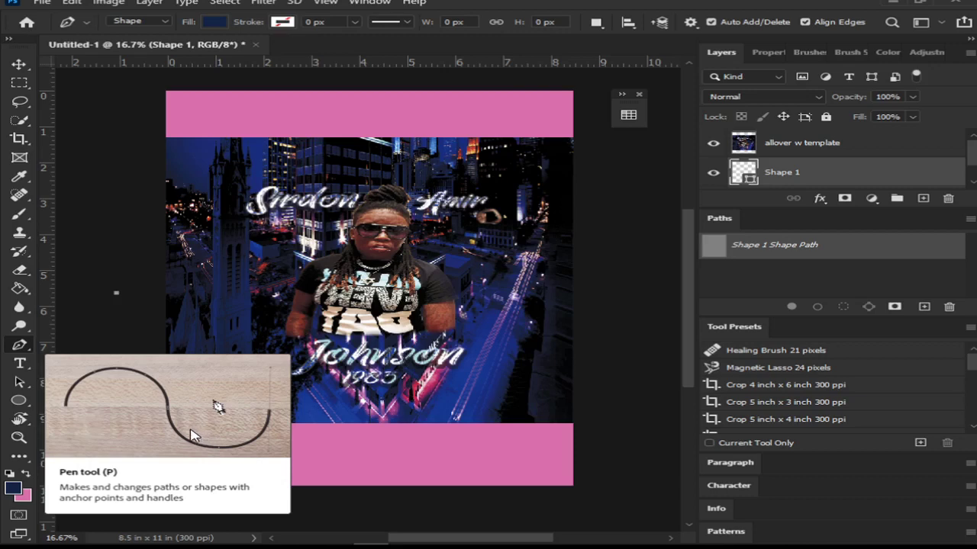
pyautogui.rightClick(20, 347)
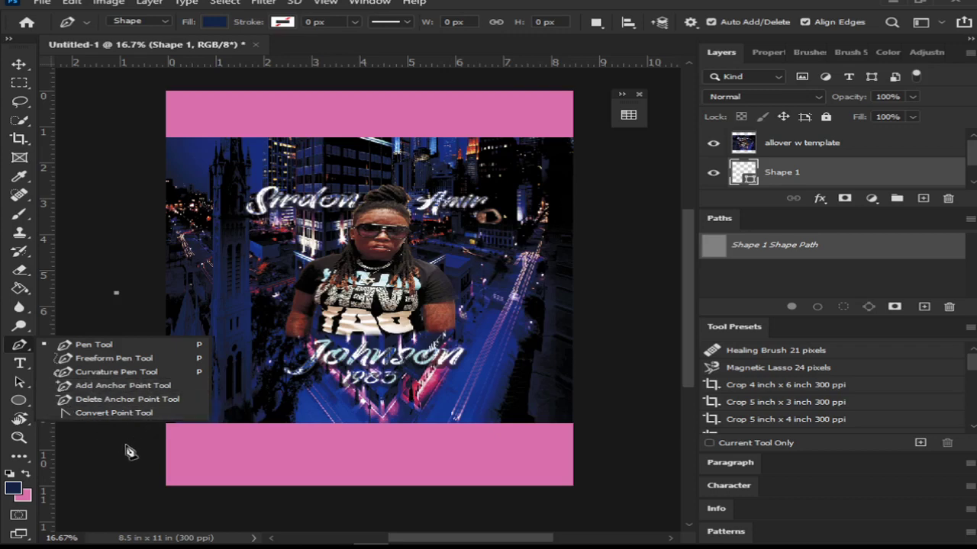
pyautogui.click(126, 445)
pyautogui.click(126, 445)
pyautogui.hotkey('ctrl', 'z')
pyautogui.hotkey('ctrl', 'z')
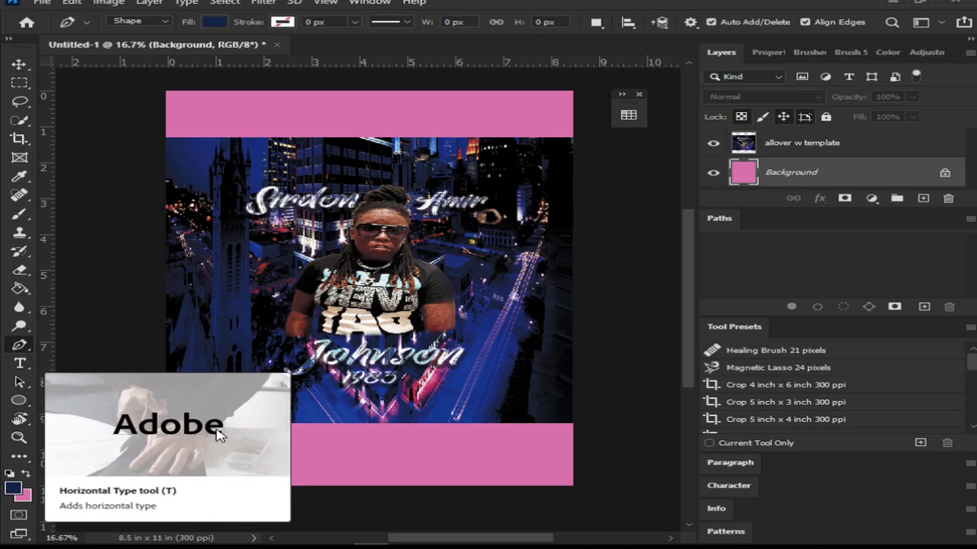
# Add a horizontal text layer reading "dkjnodlml" over the lower-left part of the template image.
pyautogui.click(19, 363)
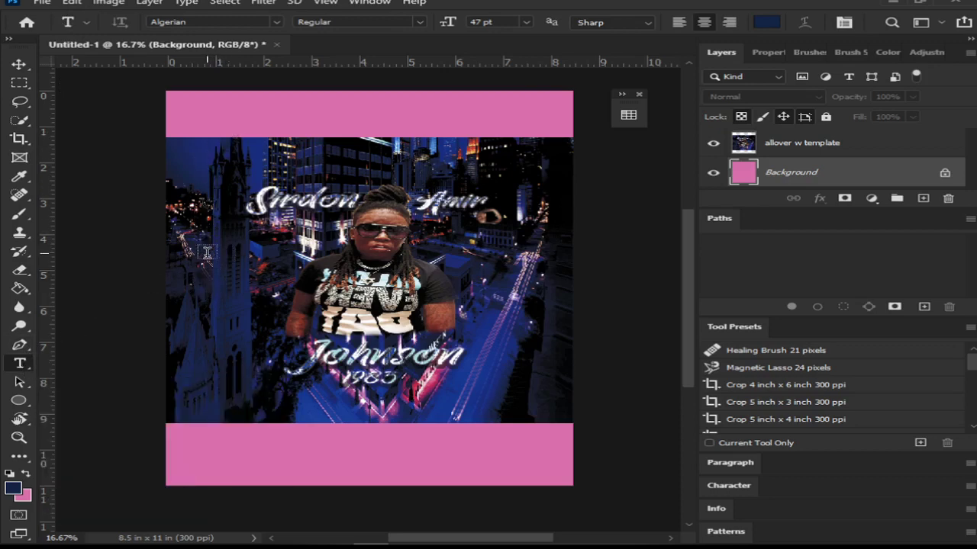
pyautogui.click(185, 326)
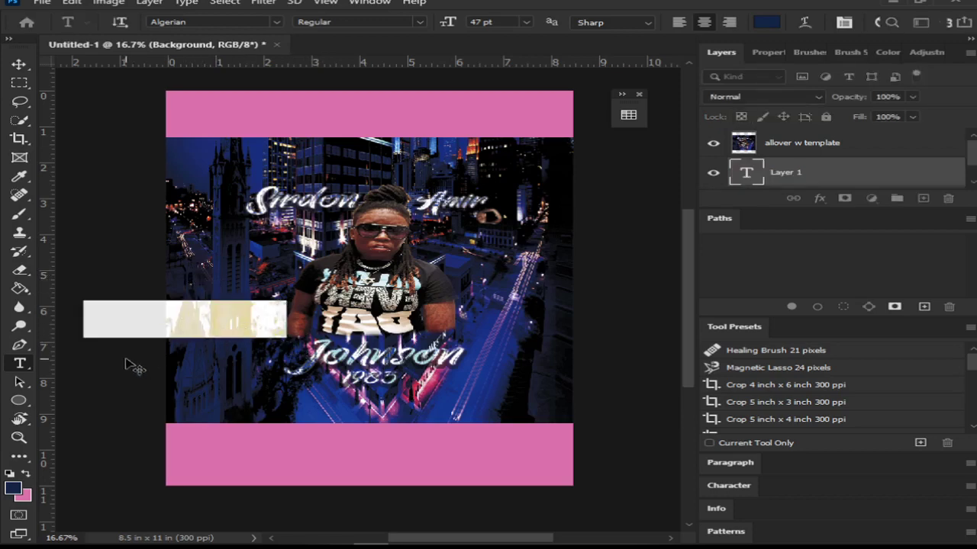
pyautogui.write('in loving')
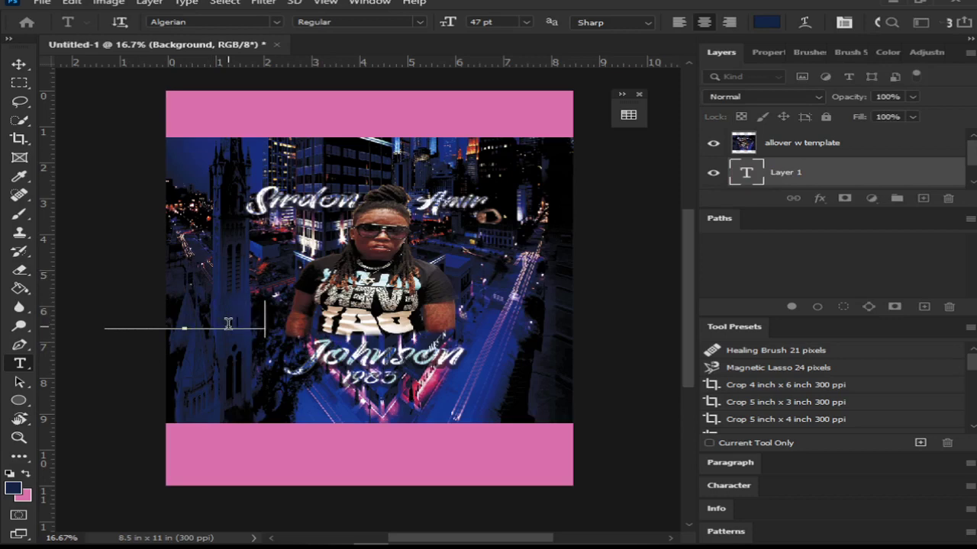
pyautogui.write('m')
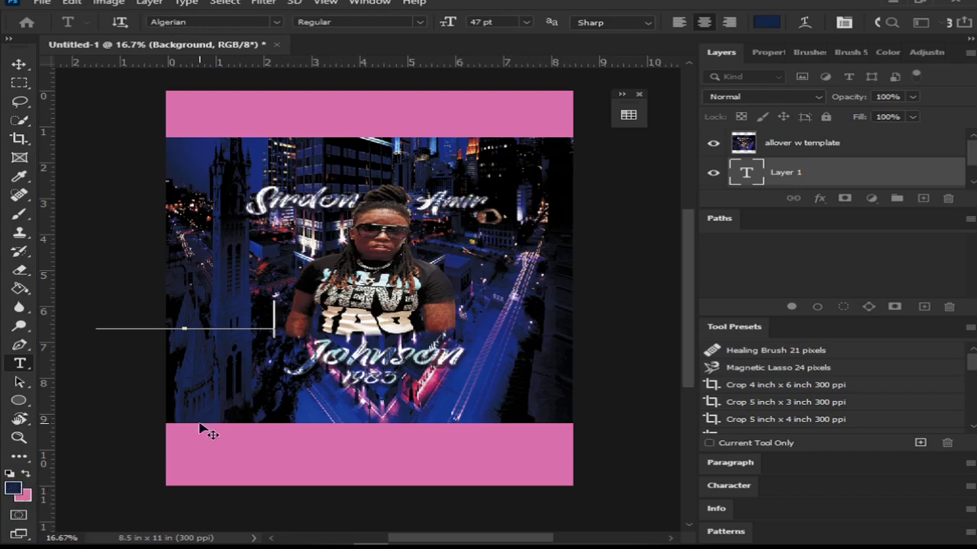
pyautogui.hotkey('ctrl', 'Return')
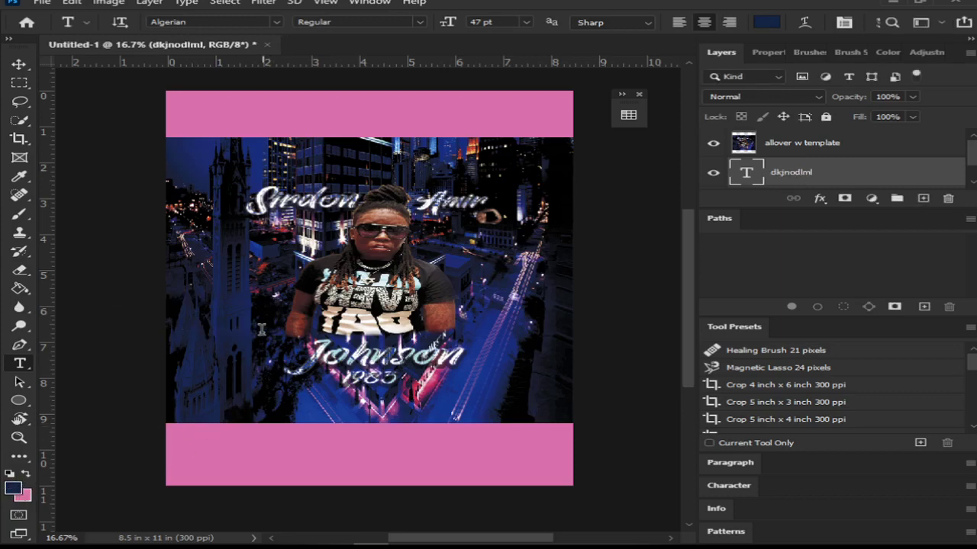
# Add sample text "jhdowojidwjo" on the pink band above the image and undo both text layers.
pyautogui.click(250, 110)
pyautogui.write('DOWOJIDWJO')
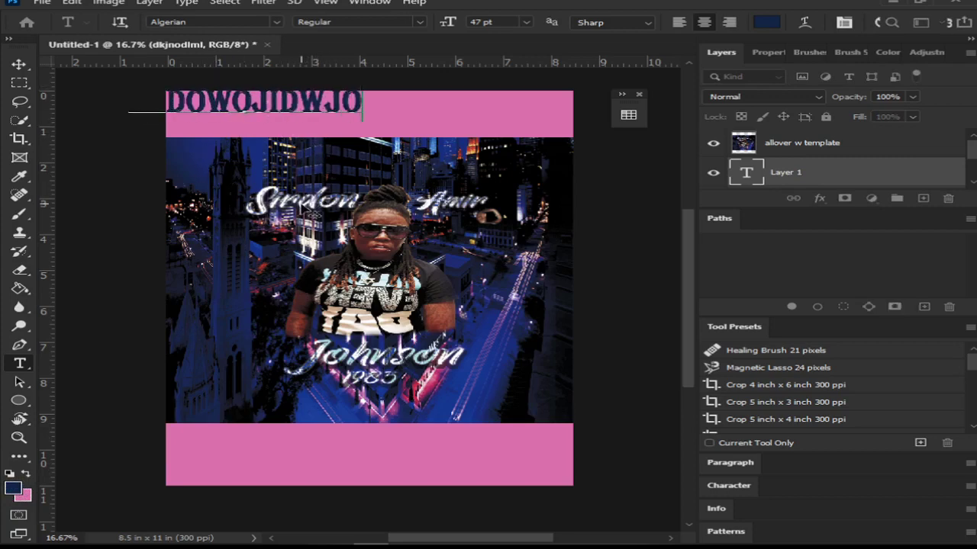
pyautogui.hotkey('ctrl', 'Return')
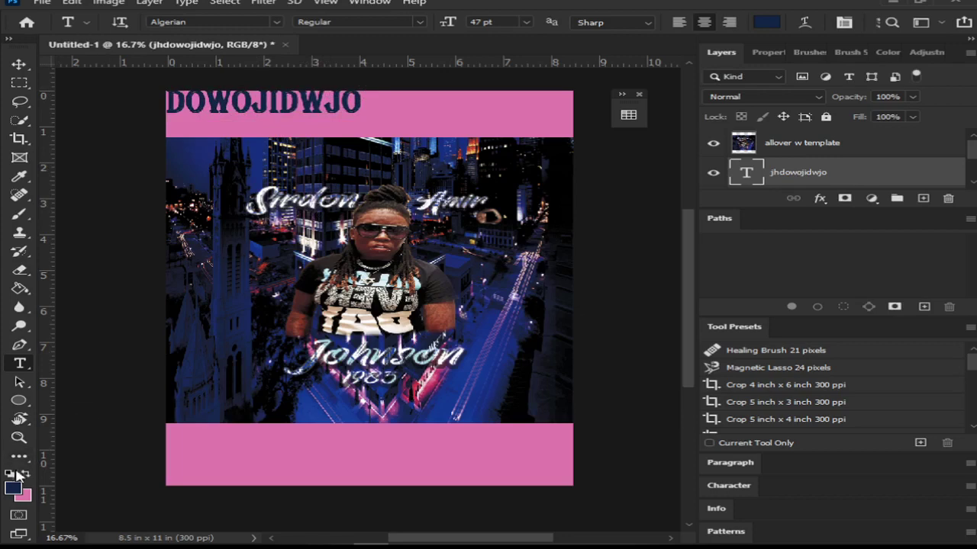
pyautogui.hotkey('ctrl', 'z')
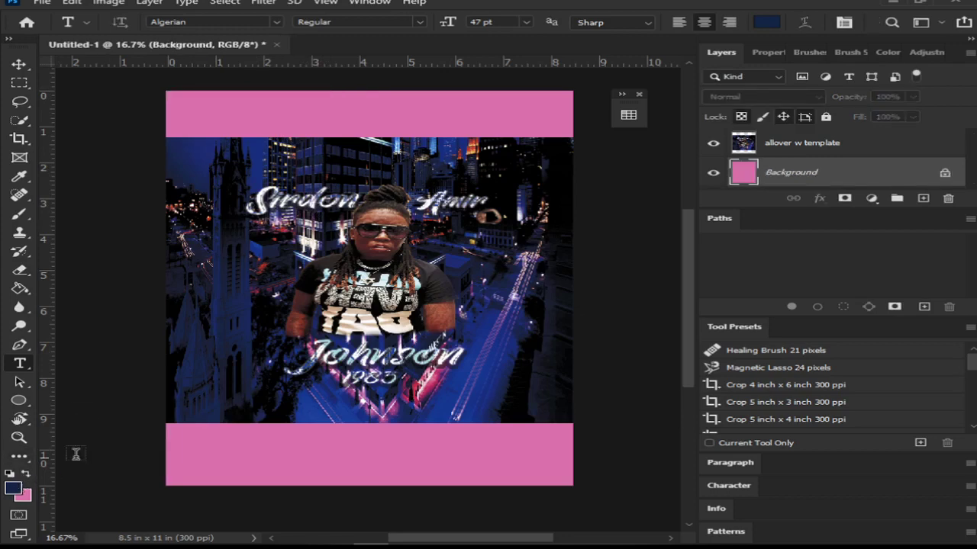
# Review the Type tool variants and place a horizontal placeholder text layer in the empty area beside the canvas.
pyautogui.rightClick(21, 366)
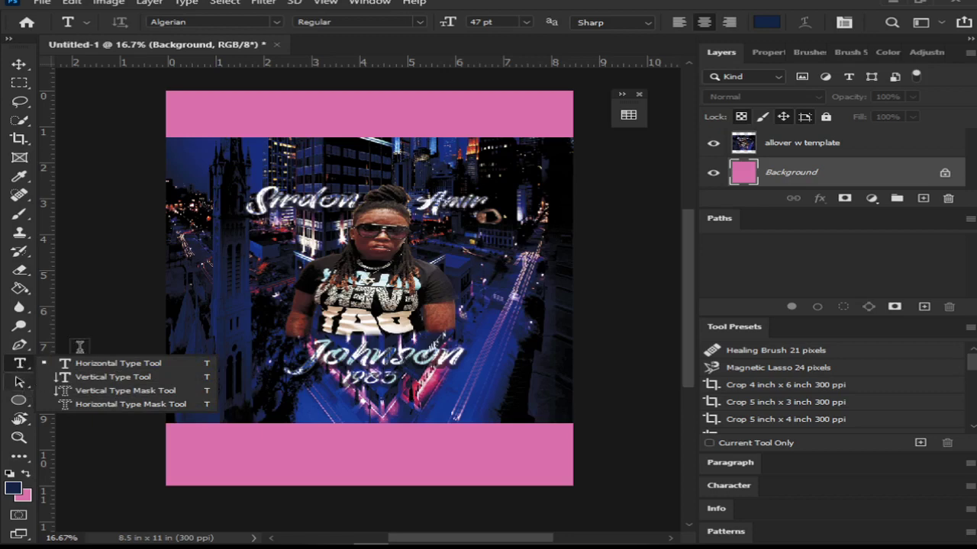
pyautogui.click(102, 329)
pyautogui.click(103, 329)
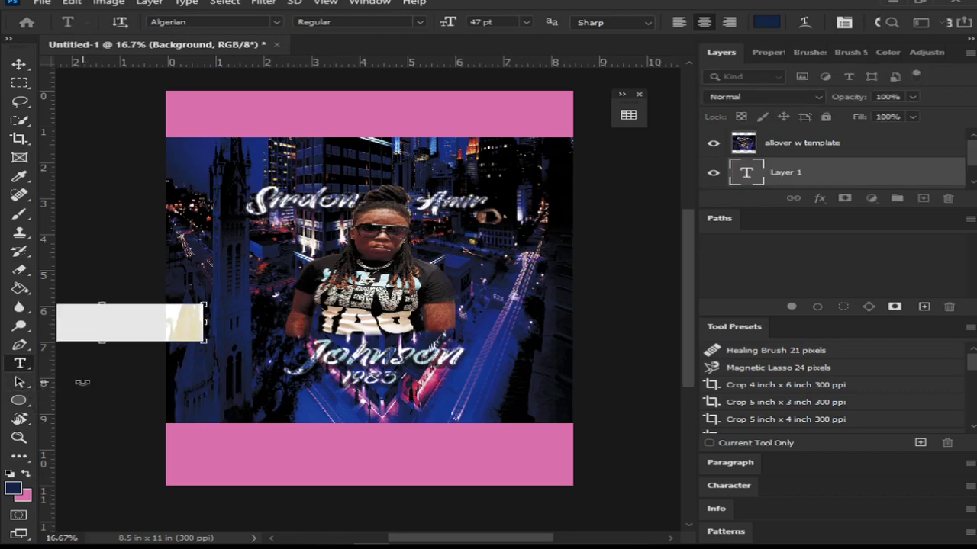
pyautogui.click(77, 381)
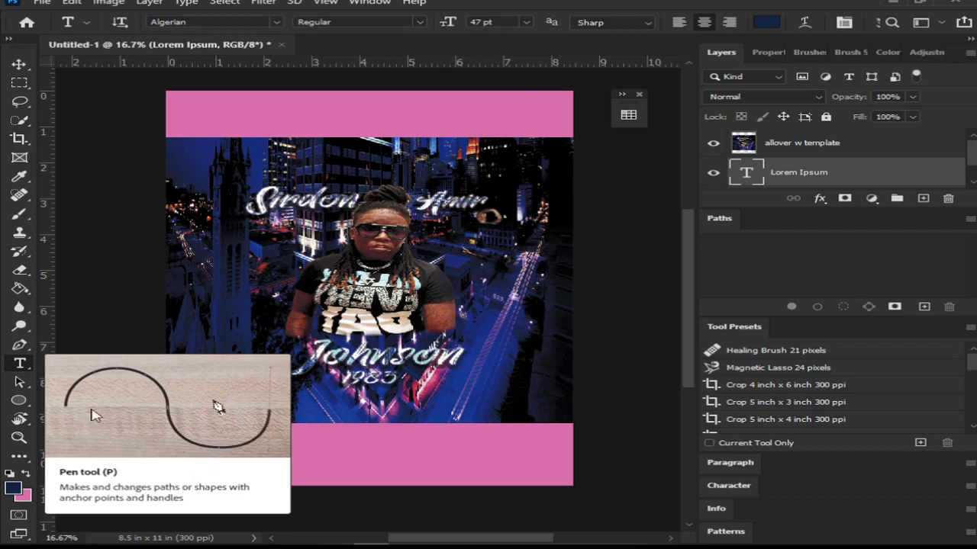
# Review the tool variants grouped with the Path Selection and Ellipse tools.
pyautogui.click(24, 389)
pyautogui.rightClick(24, 391)
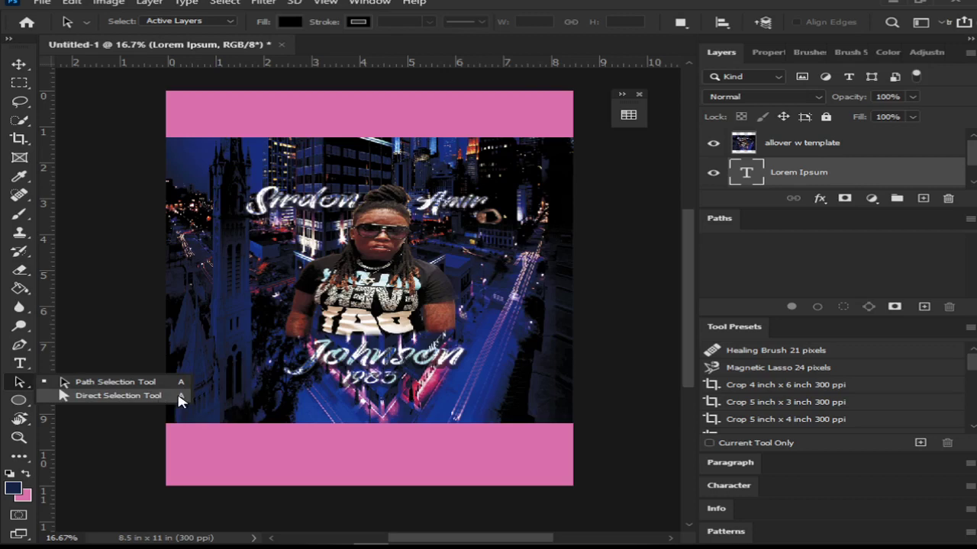
pyautogui.click(80, 453)
pyautogui.click(22, 406)
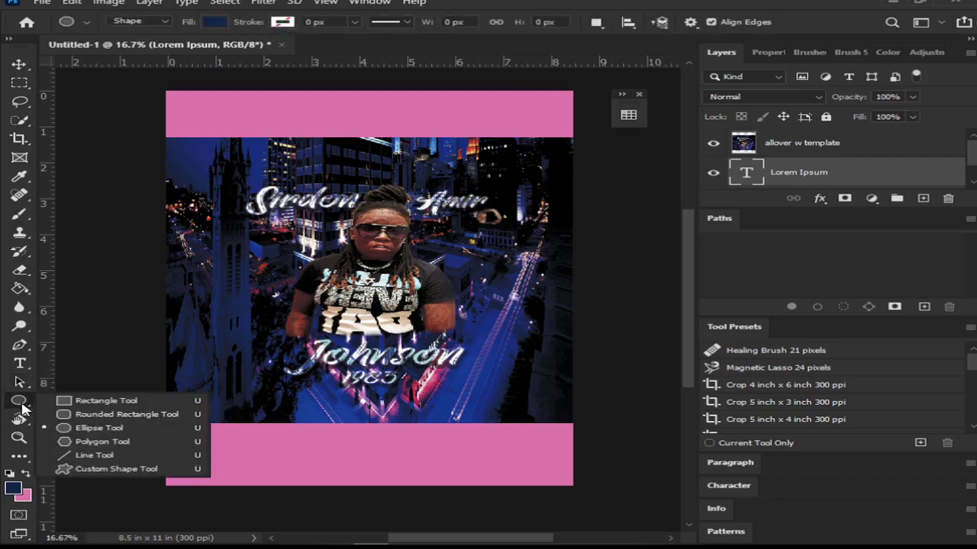
pyautogui.click(23, 410)
pyautogui.click(199, 313)
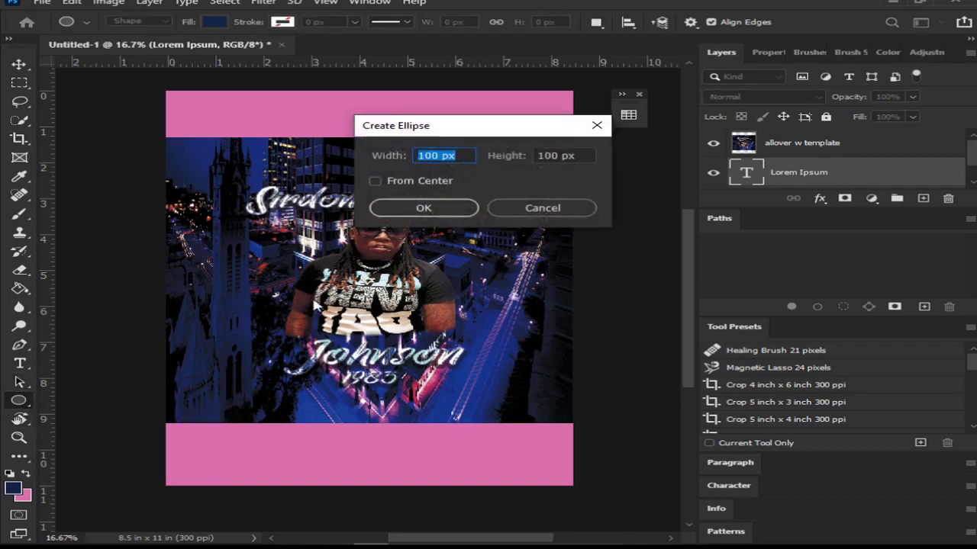
pyautogui.click(534, 208)
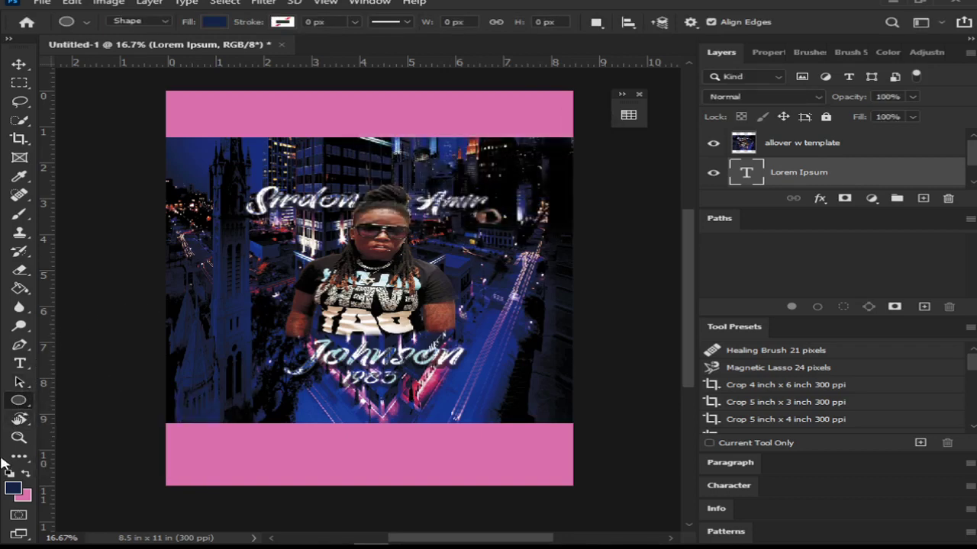
# Draw and undo a rectangle about 807 by 300 px on the lower pink band, and review the shape tool variants again.
pyautogui.rightClick(17, 404)
pyautogui.click(80, 405)
pyautogui.moveTo(182, 438); pyautogui.dragTo(311, 473)
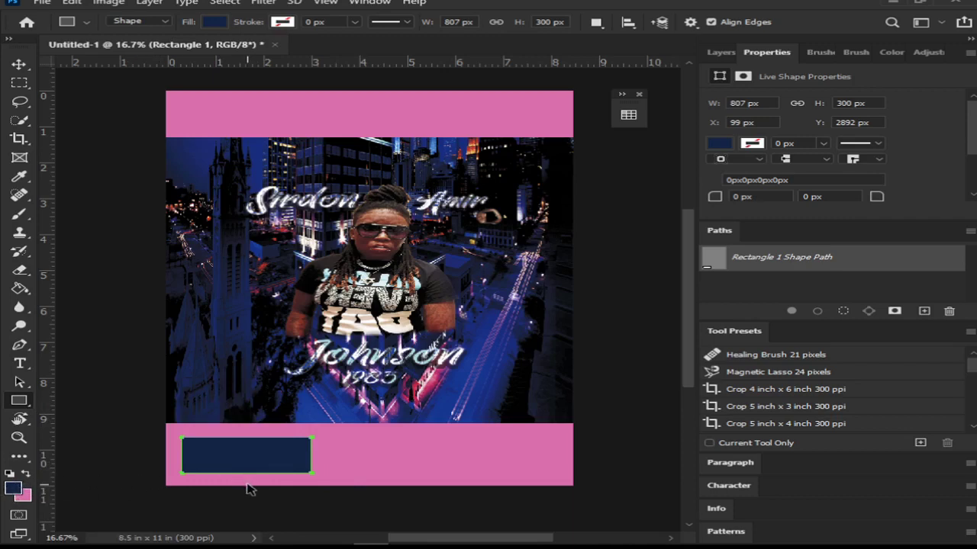
pyautogui.hotkey('ctrl', 'z')
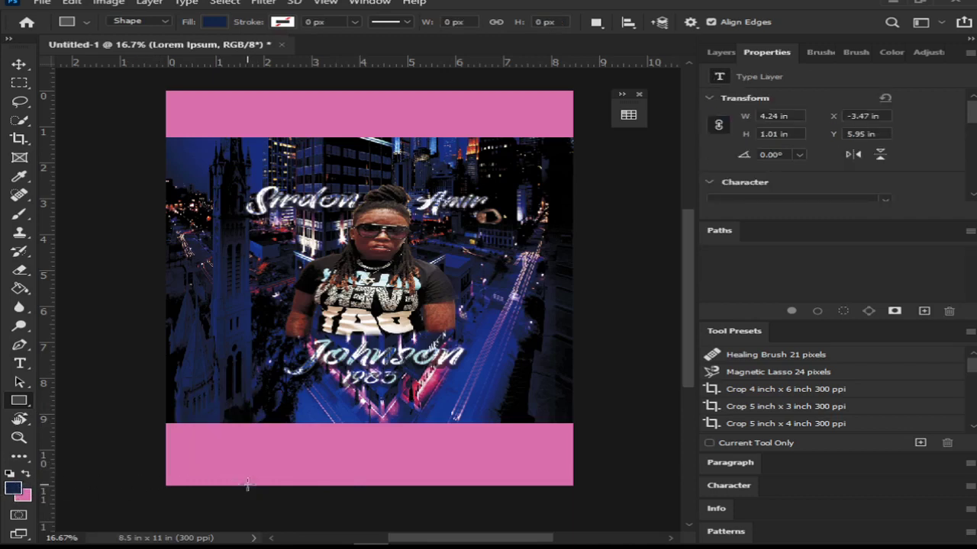
pyautogui.rightClick(25, 402)
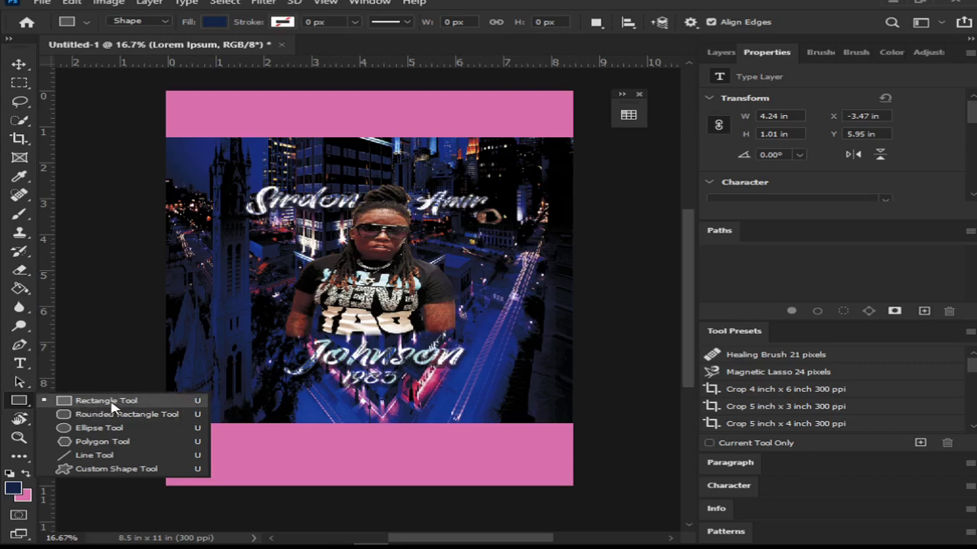
pyautogui.click(21, 401)
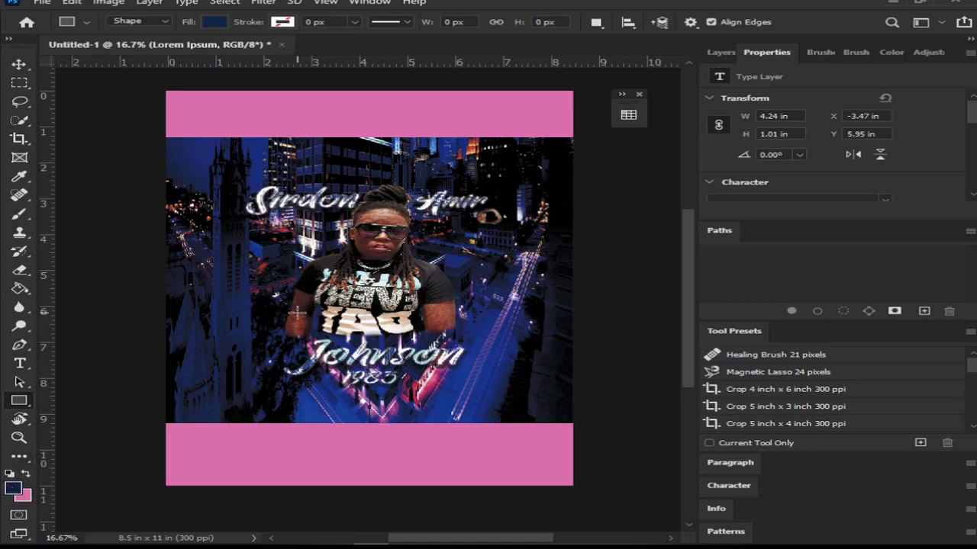
# Reset the foreground and background colors to black and white, and swap them repeatedly, ending with white as the foreground.
pyautogui.press('d')
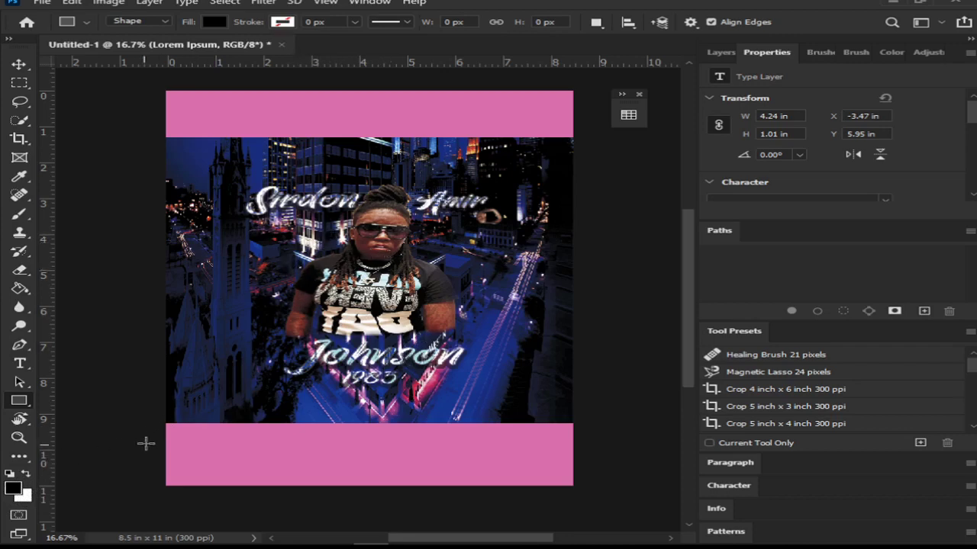
pyautogui.click(27, 472)
pyautogui.click(27, 472)
pyautogui.click(27, 472)
pyautogui.click(28, 473)
pyautogui.click(27, 473)
pyautogui.click(28, 473)
pyautogui.click(27, 472)
pyautogui.click(27, 472)
pyautogui.click(27, 472)
pyautogui.click(28, 472)
pyautogui.press('x')
pyautogui.press('x')
pyautogui.press('x')
pyautogui.press('x')
pyautogui.press('x')
pyautogui.press('x')
pyautogui.press('x')
pyautogui.press('x')
pyautogui.press('x')
pyautogui.press('x')
pyautogui.press('x')
pyautogui.hotkey('ctrl', 'f')
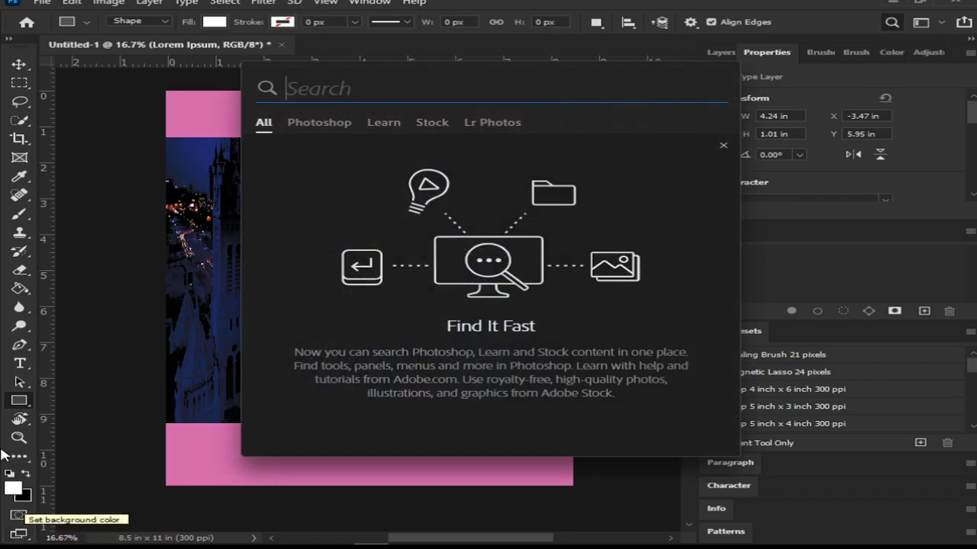
pyautogui.click(109, 388)
pyautogui.click(108, 388)
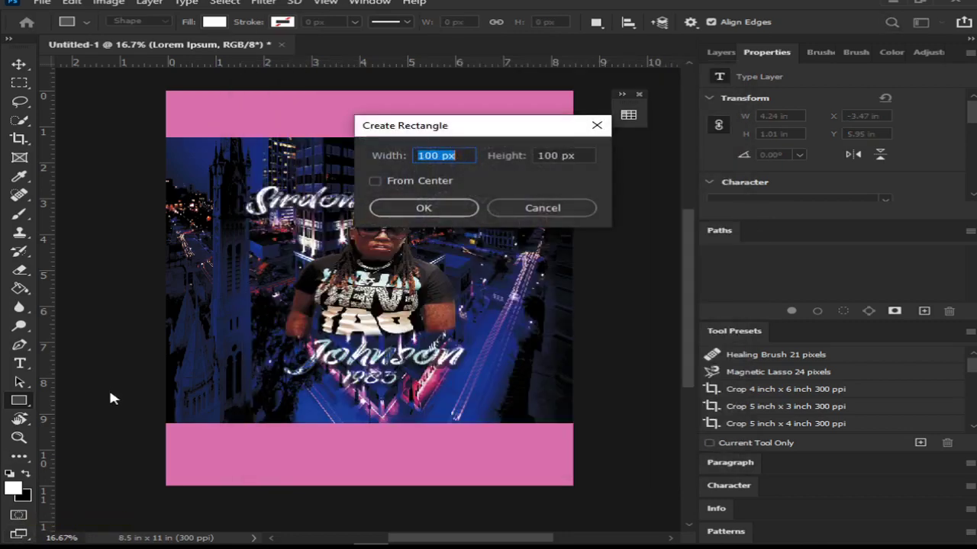
pyautogui.click(526, 210)
# Cycle twice through the full-screen mode with menu bar, the full-screen mode and the standard screen mode.
pyautogui.press('f')
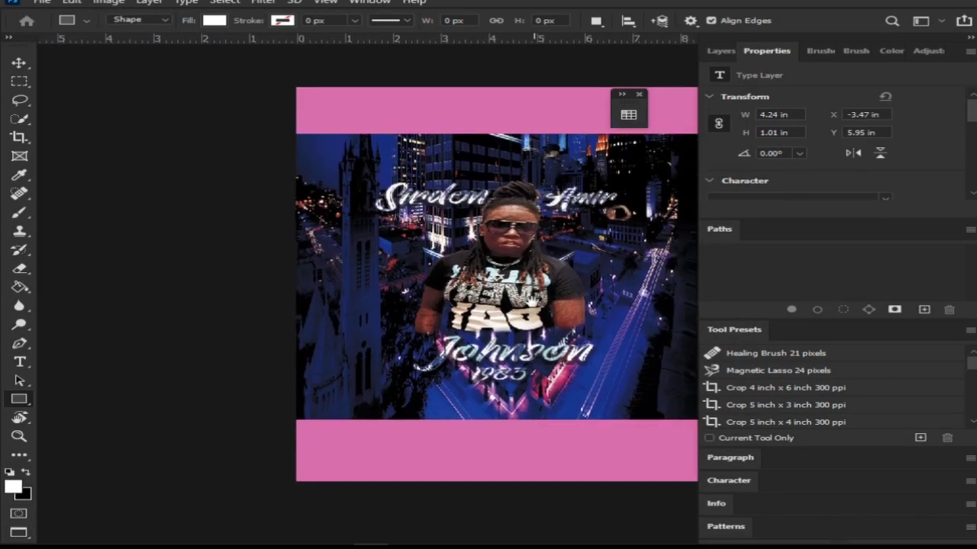
pyautogui.press('f')
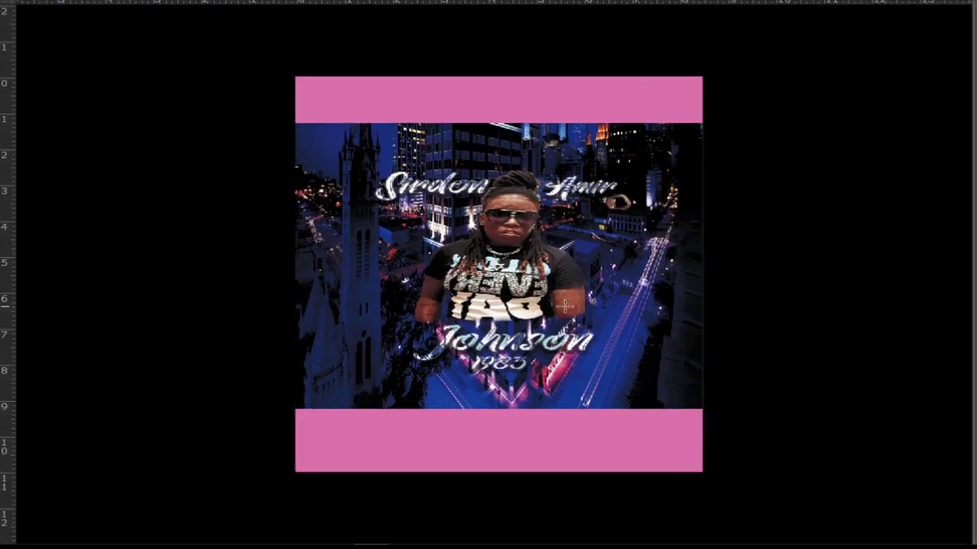
pyautogui.press('f')
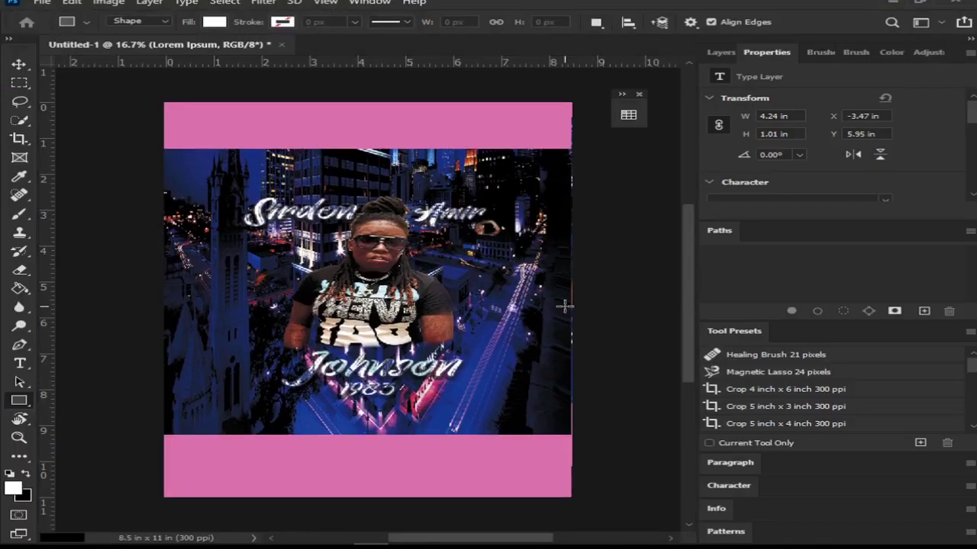
pyautogui.press('f')
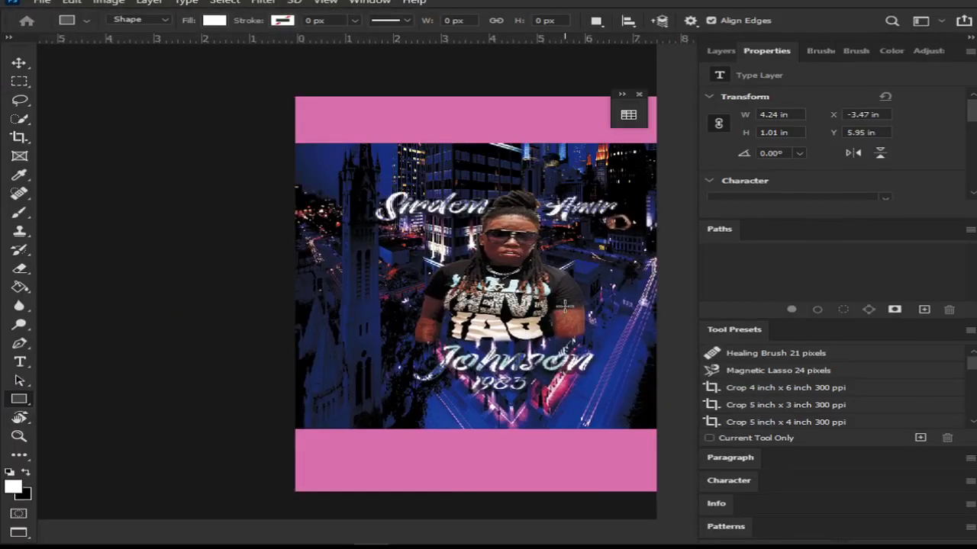
pyautogui.press('f')
pyautogui.press('f')
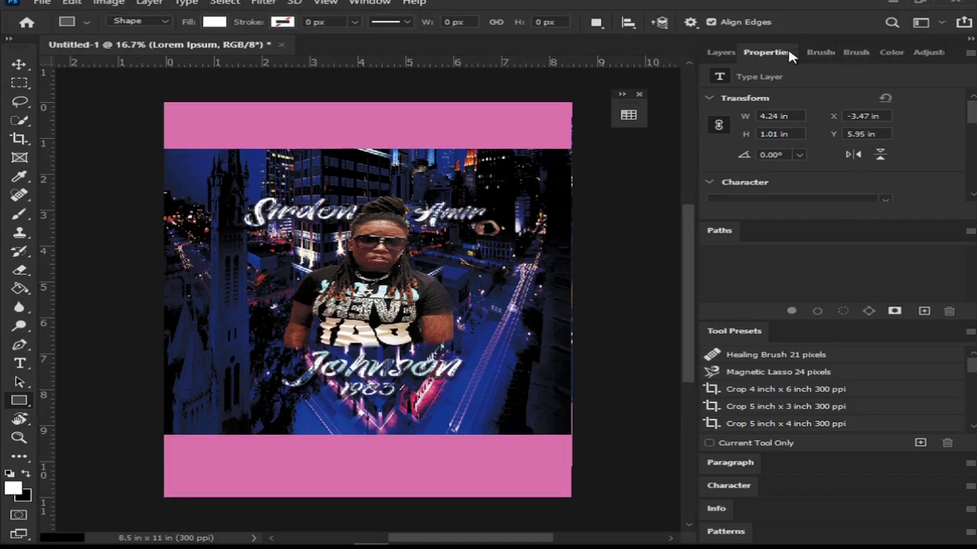
# Collapse the panel dock to icons and pan around the canvas, placing a tiny 12 by 30 px rectangle beside the upper lettering.
pyautogui.click(968, 38)
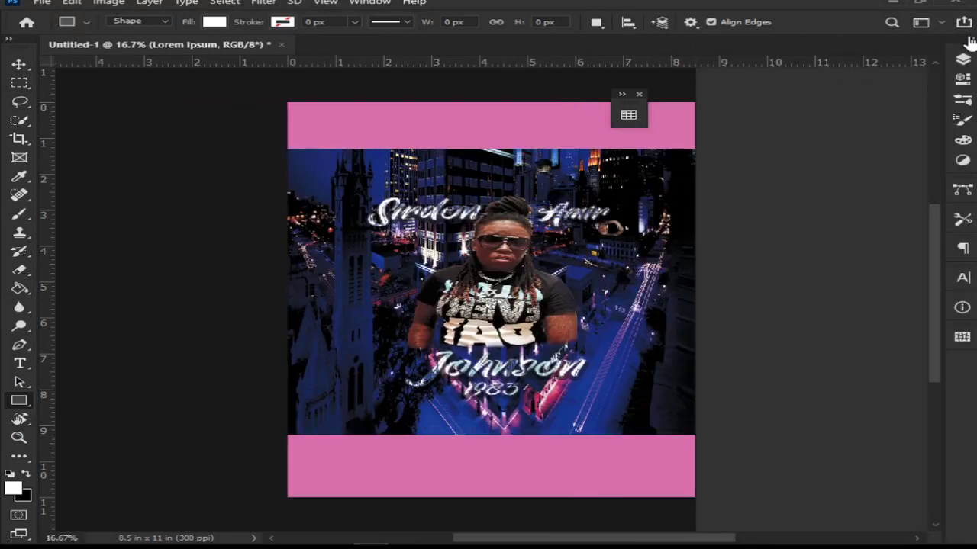
pyautogui.moveTo(425, 268); pyautogui.dragTo(409, 255)
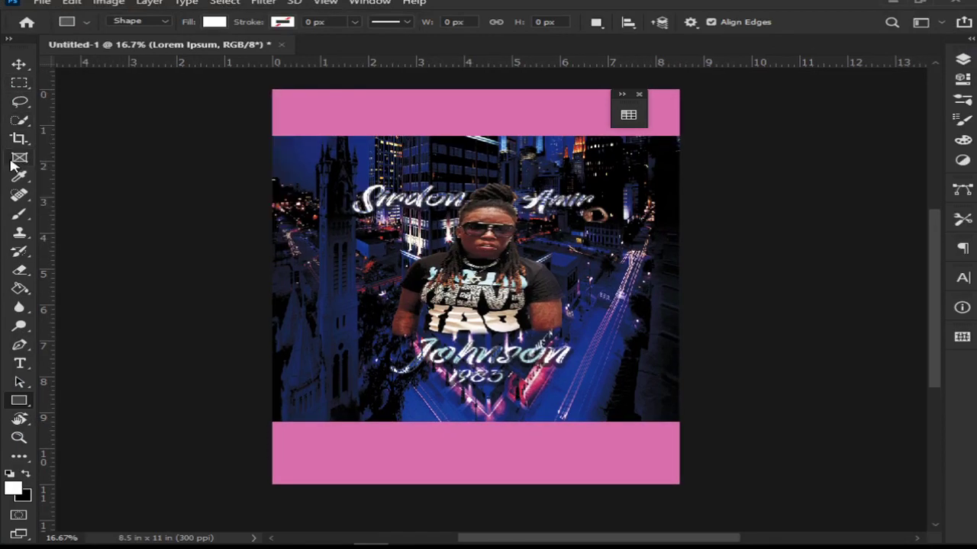
pyautogui.moveTo(378, 208); pyautogui.dragTo(444, 215)
pyautogui.moveTo(508, 237); pyautogui.dragTo(458, 238)
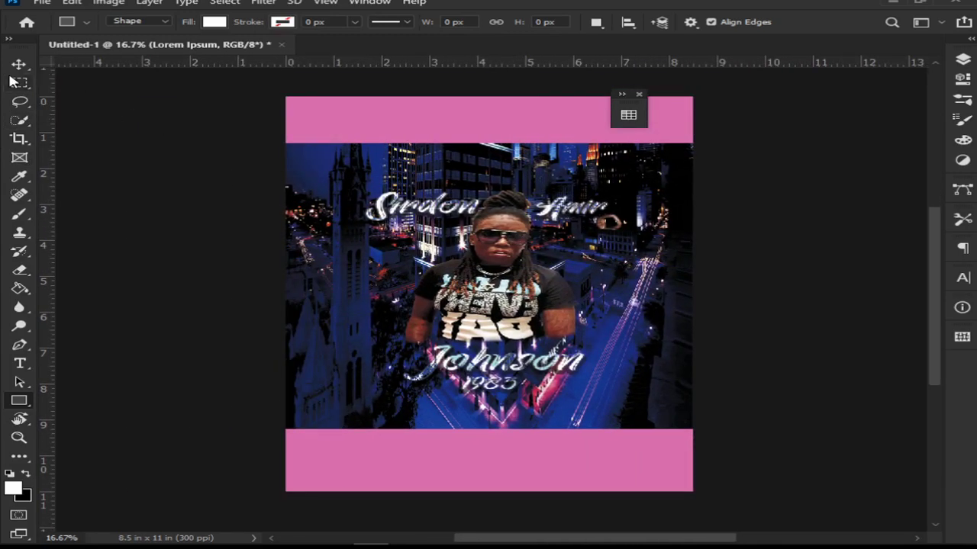
pyautogui.moveTo(359, 222); pyautogui.dragTo(360, 226)
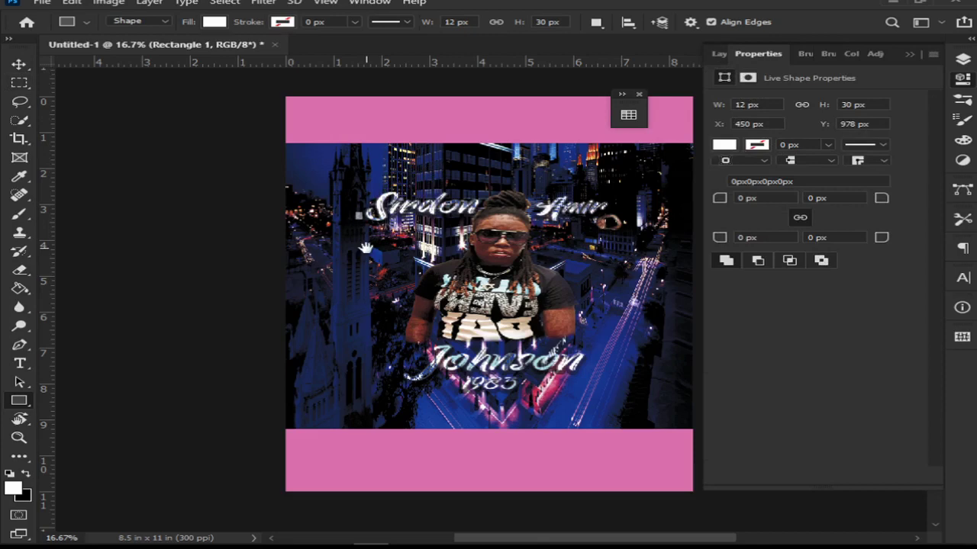
pyautogui.moveTo(366, 248); pyautogui.dragTo(338, 243)
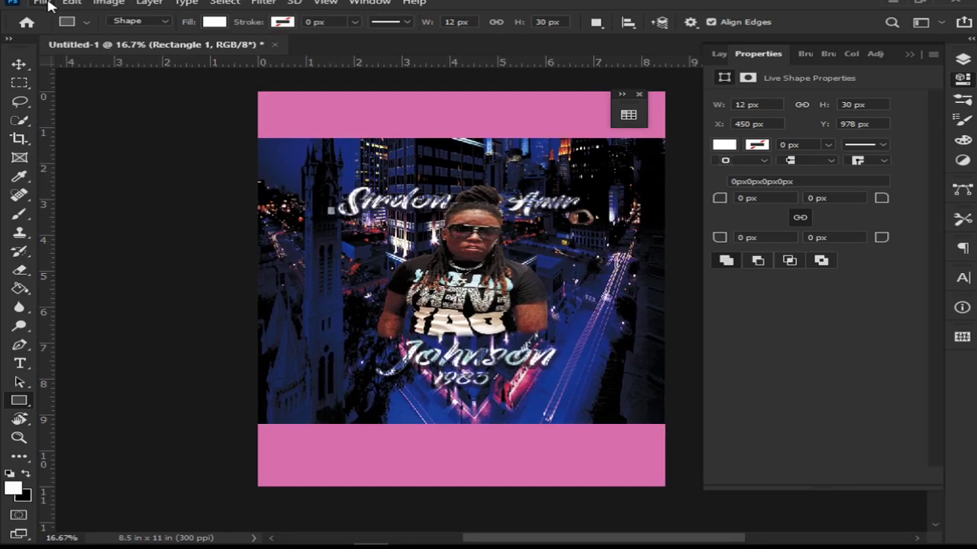
# Review the Tools preferences, including the zoom and panning options, and close the dialog.
pyautogui.click(72, 3)
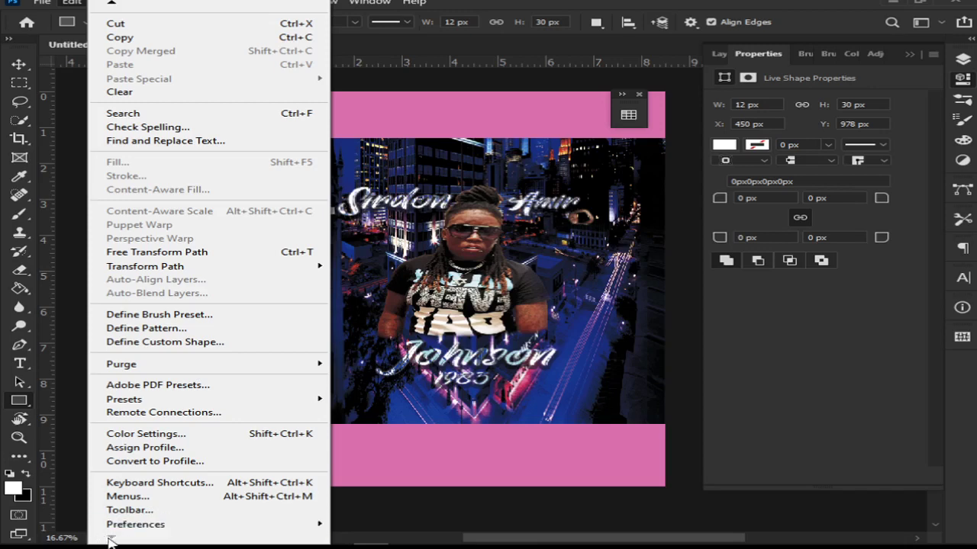
pyautogui.moveTo(145, 527)
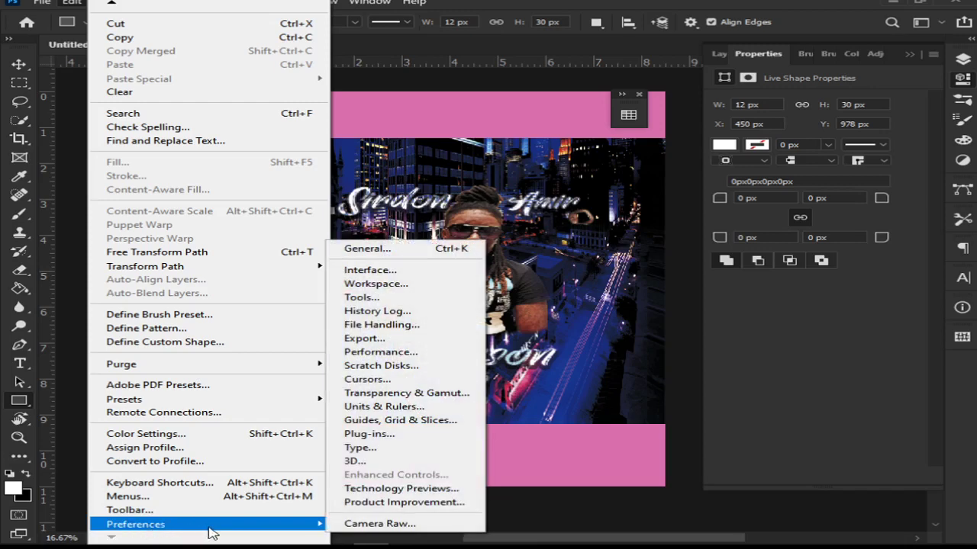
pyautogui.click(380, 298)
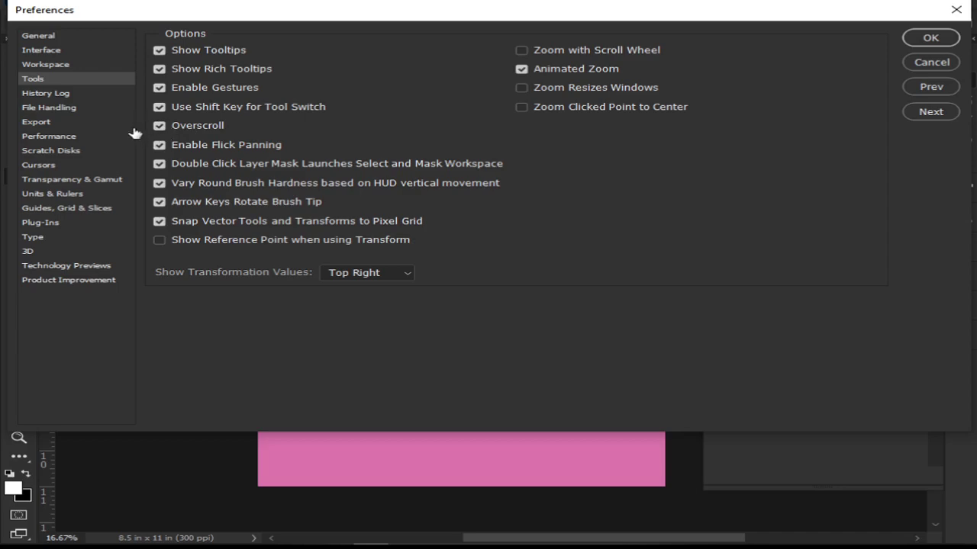
pyautogui.click(931, 38)
# Pan the canvas, zoom in to 25% and back out to 16.7%, and activate the Zoom tool.
pyautogui.moveTo(519, 258); pyautogui.dragTo(497, 263)
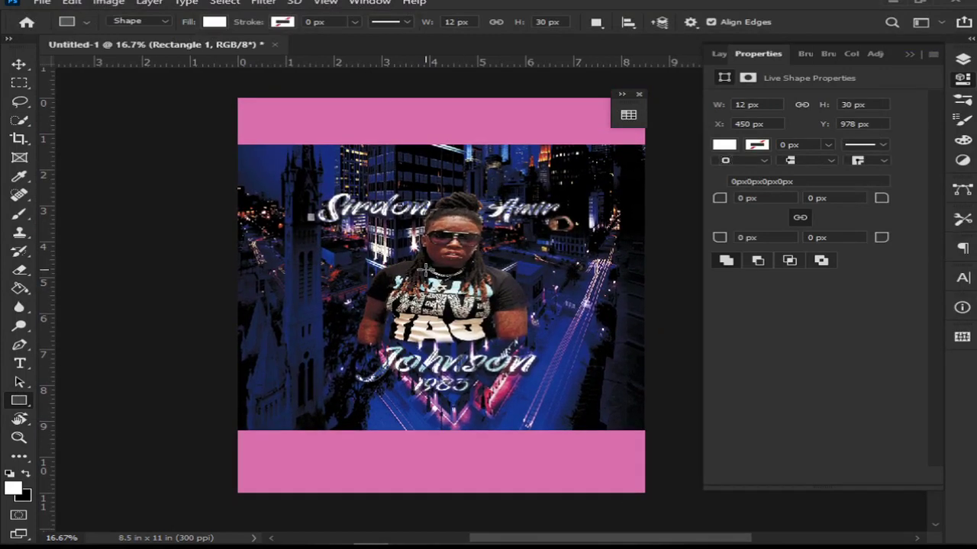
pyautogui.hotkey('ctrl', '+')
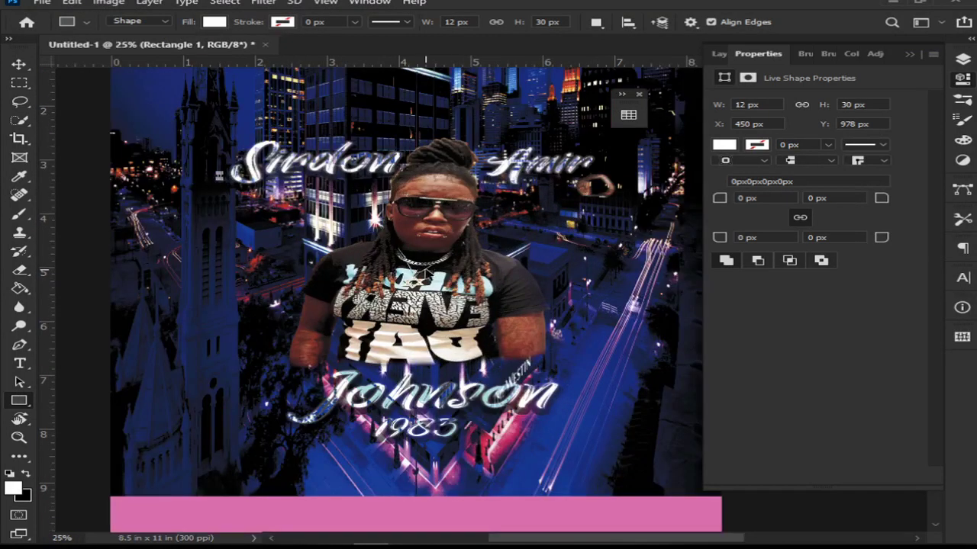
pyautogui.hotkey('ctrl', '-')
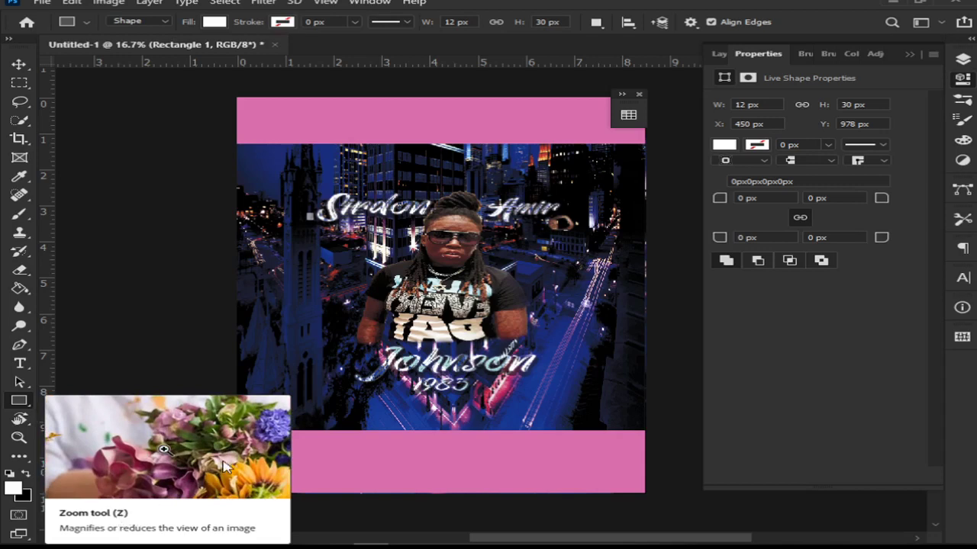
pyautogui.click(17, 436)
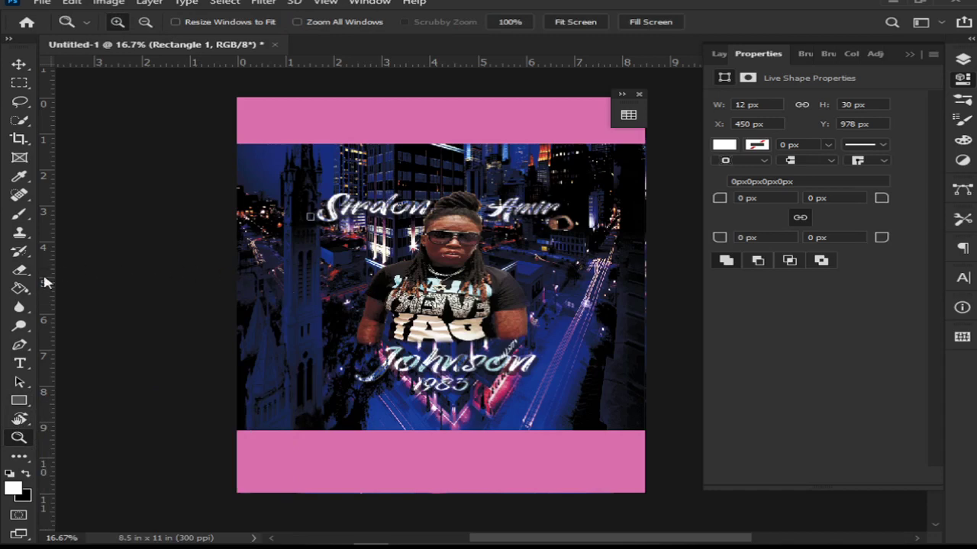
# Paint freehand white strokes across the figure and lettering on the "allover w template" layer with the 56-pixel Brush.
pyautogui.click(19, 214)
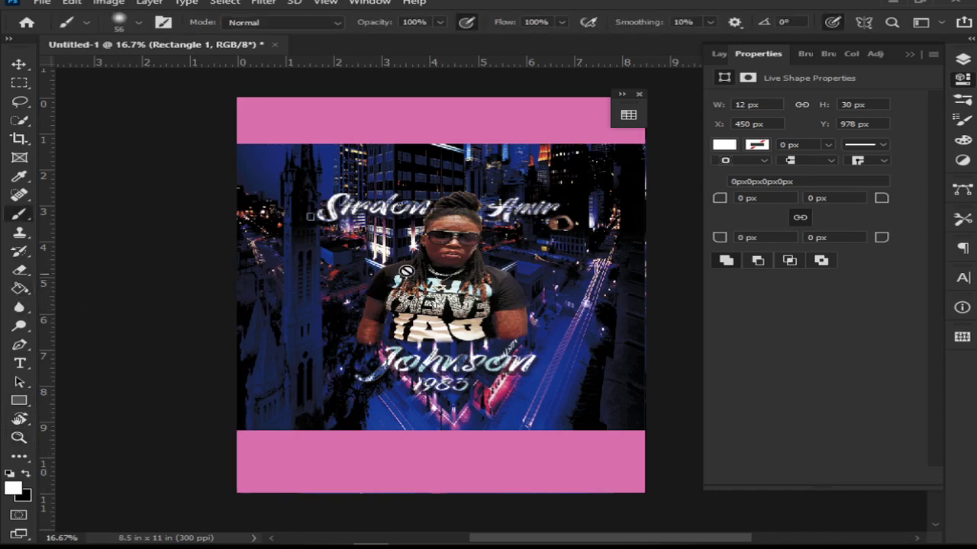
pyautogui.click(721, 54)
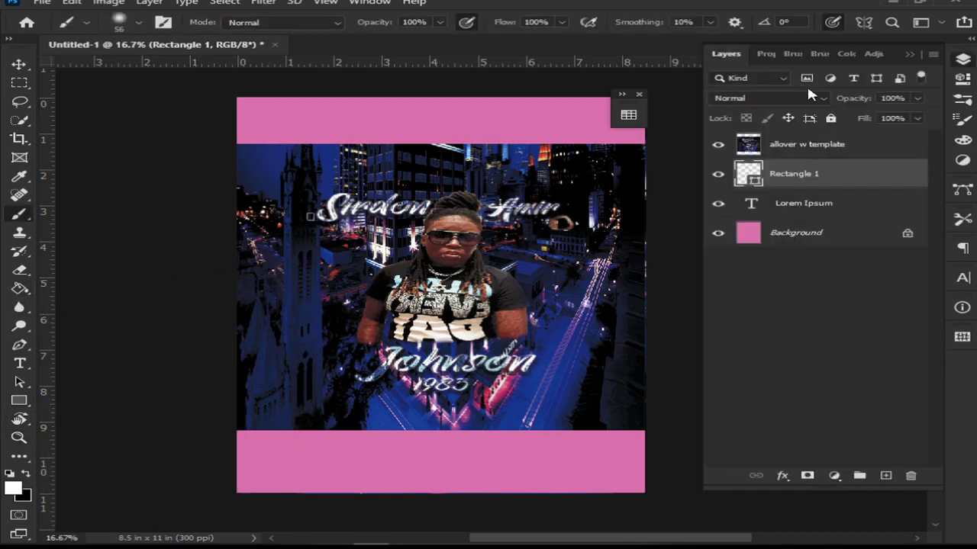
pyautogui.click(793, 145)
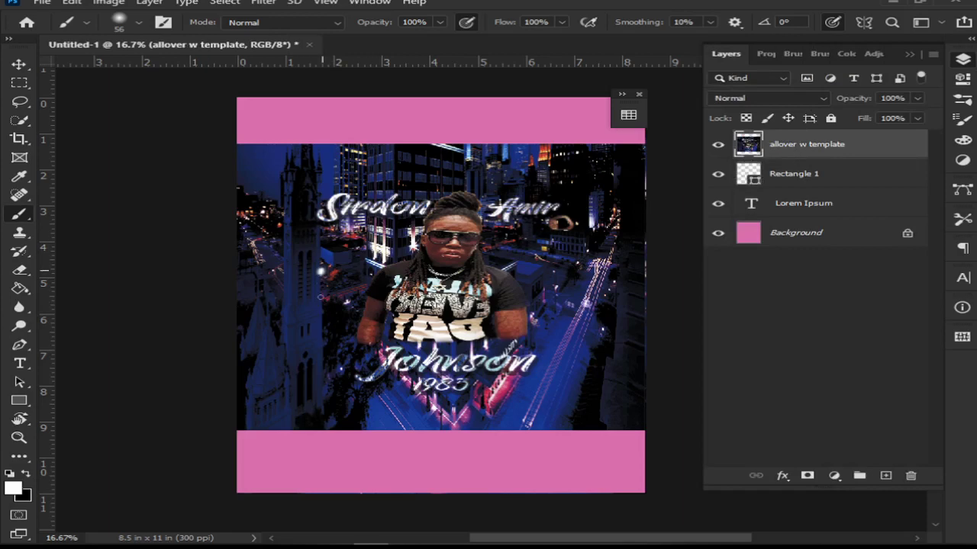
pyautogui.moveTo(316, 269)
pyautogui.mouseDown()
pyautogui.moveTo(276, 297)
pyautogui.moveTo(279, 272)
pyautogui.moveTo(255, 218)
pyautogui.moveTo(372, 203)
pyautogui.moveTo(414, 221)
pyautogui.moveTo(452, 218)
pyautogui.moveTo(517, 236)
pyautogui.moveTo(410, 248)
pyautogui.moveTo(477, 267)
pyautogui.moveTo(368, 298)
pyautogui.moveTo(388, 324)
pyautogui.mouseUp()
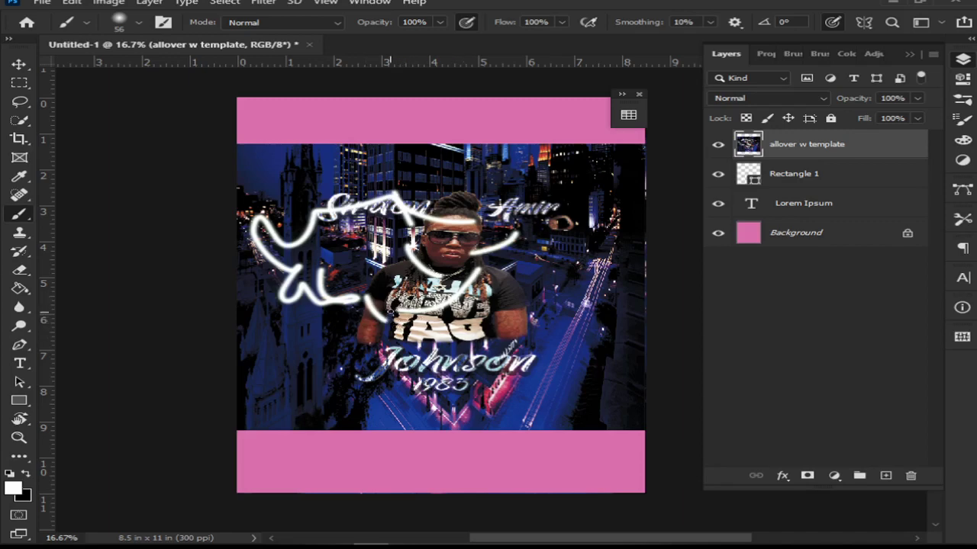
# Zoom in with the Zoom tool on the area beside the figure's arm to 66.7%.
pyautogui.press('z')
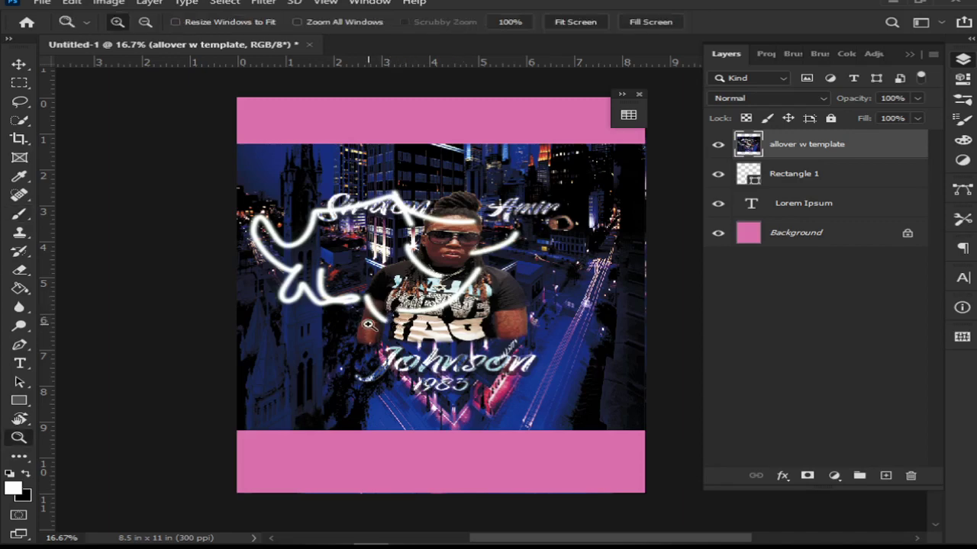
pyautogui.click(359, 343)
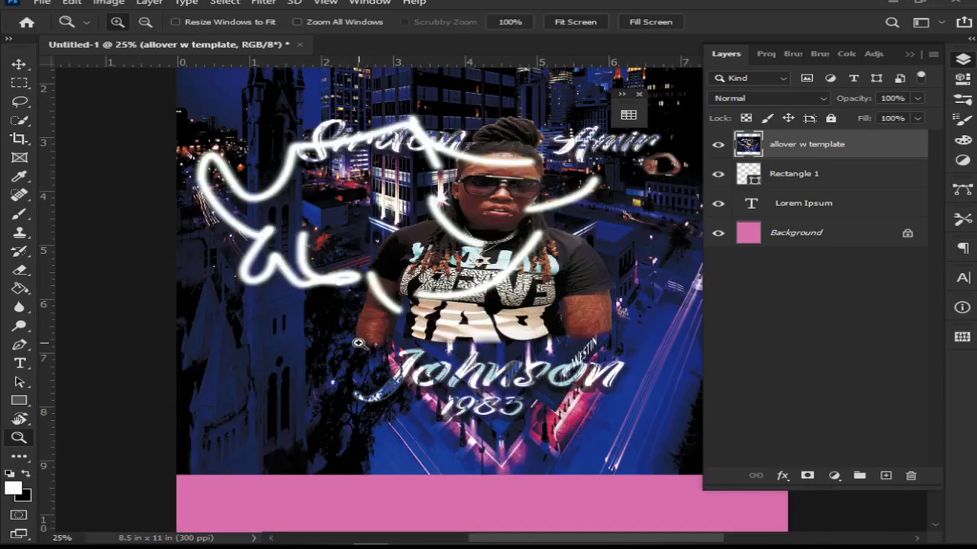
pyautogui.click(358, 343)
pyautogui.click(358, 343)
pyautogui.click(359, 344)
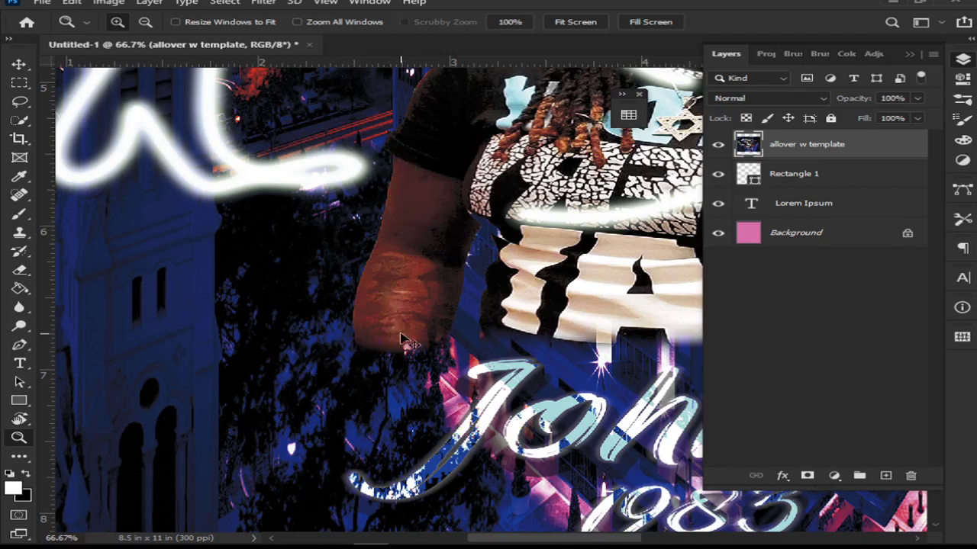
# Zoom back out to 16.7%, undo the white brush strokes, and recentre the canvas.
pyautogui.hotkey('ctrl', '-')
pyautogui.hotkey('ctrl', '-')
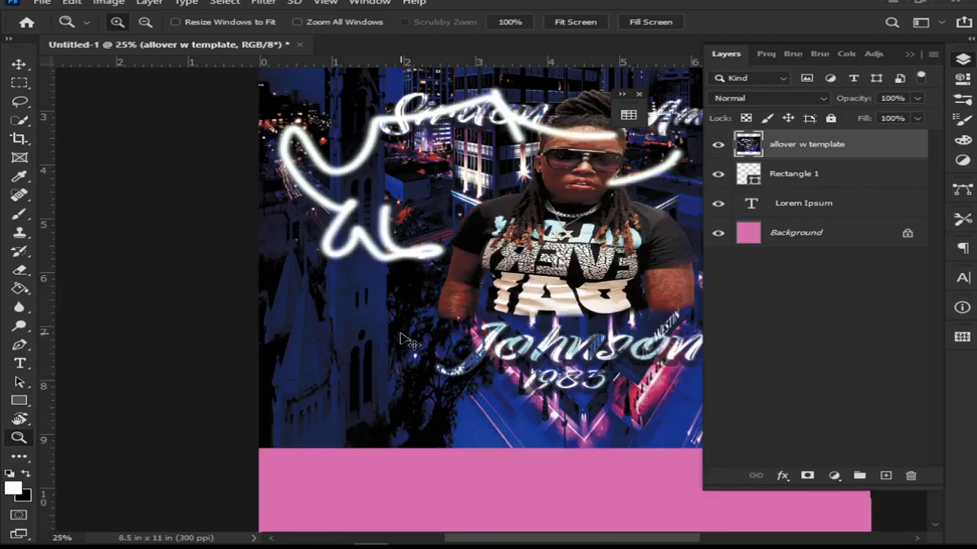
pyautogui.hotkey('ctrl', '-')
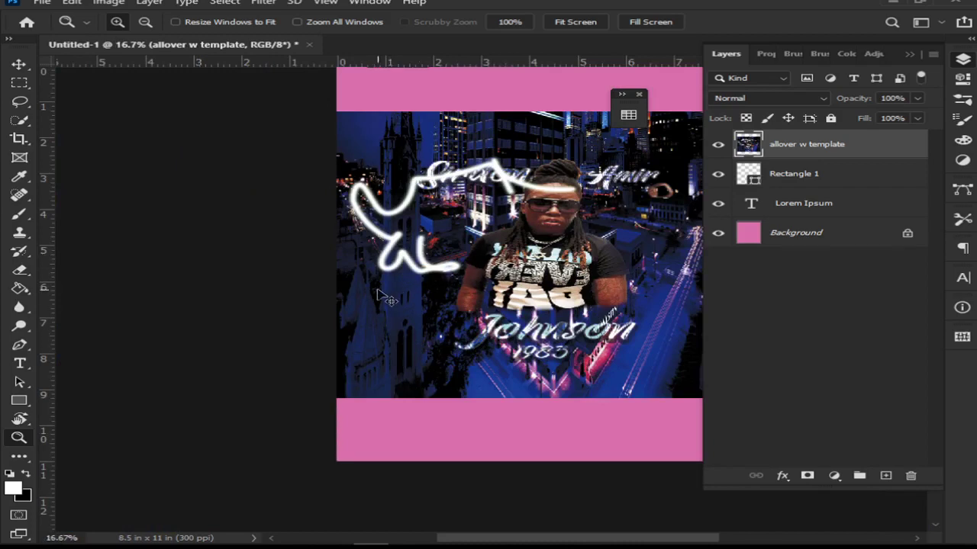
pyautogui.moveTo(575, 264)
pyautogui.mouseDown()
pyautogui.moveTo(496, 321)
pyautogui.moveTo(502, 304)
pyautogui.mouseUp()
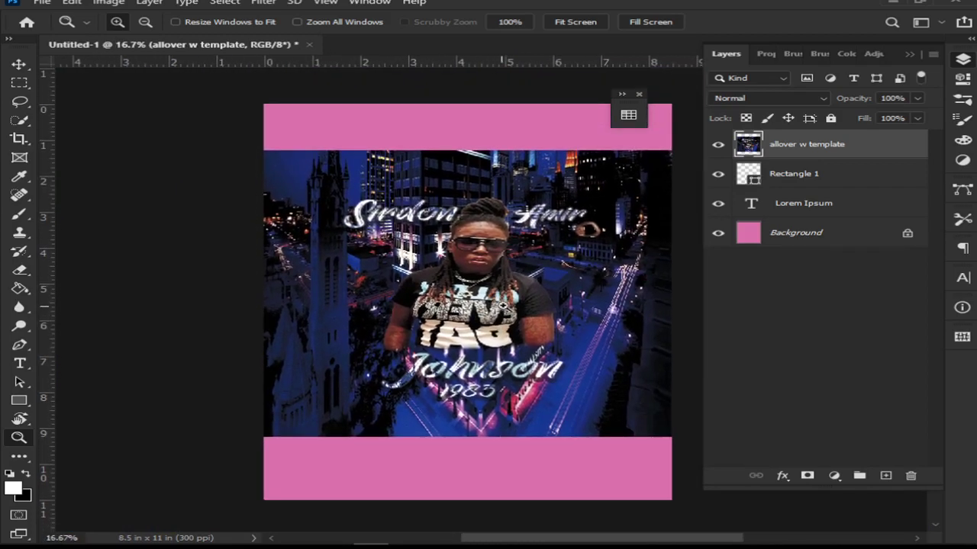
# Zoom in on the shirt lettering and necklace pendant to 200% with the Zoom tool.
pyautogui.click(525, 314)
pyautogui.click(524, 313)
pyautogui.click(521, 312)
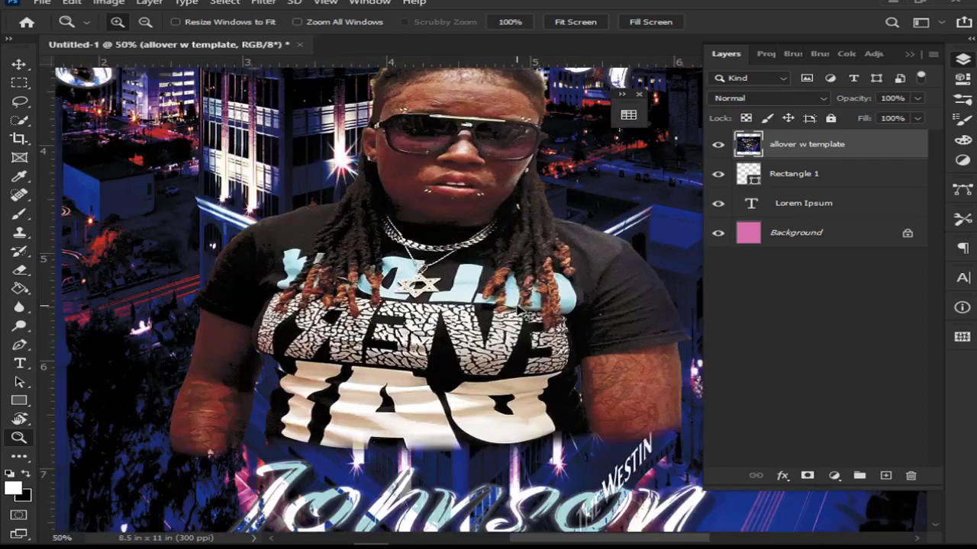
pyautogui.click(519, 311)
pyautogui.click(518, 312)
pyautogui.click(518, 312)
pyautogui.click(519, 313)
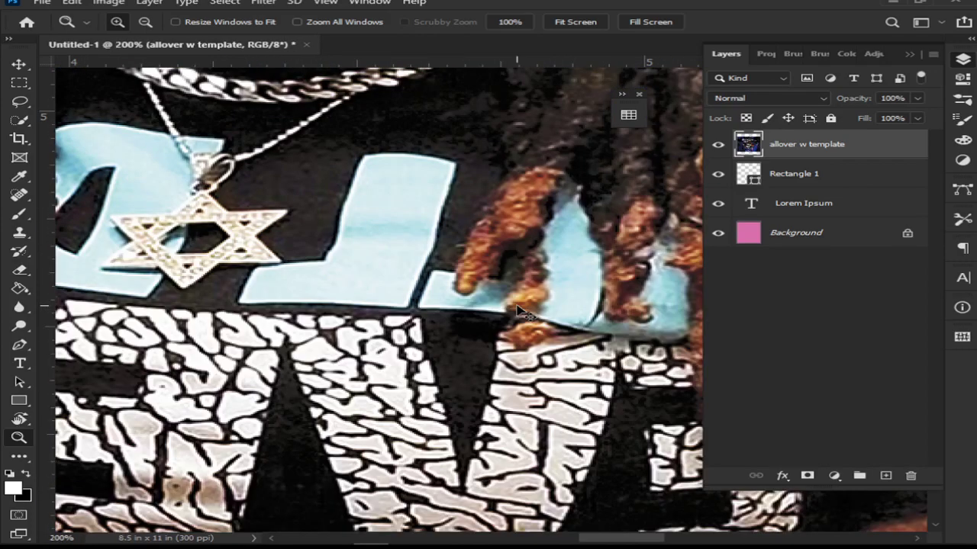
# Zoom out from the shirt with the Zoom tool to 8.33%, showing the whole page.
pyautogui.keyDown('alt'); pyautogui.click(518, 311); pyautogui.keyUp('alt')
pyautogui.keyDown('alt'); pyautogui.click(519, 312); pyautogui.keyUp('alt')
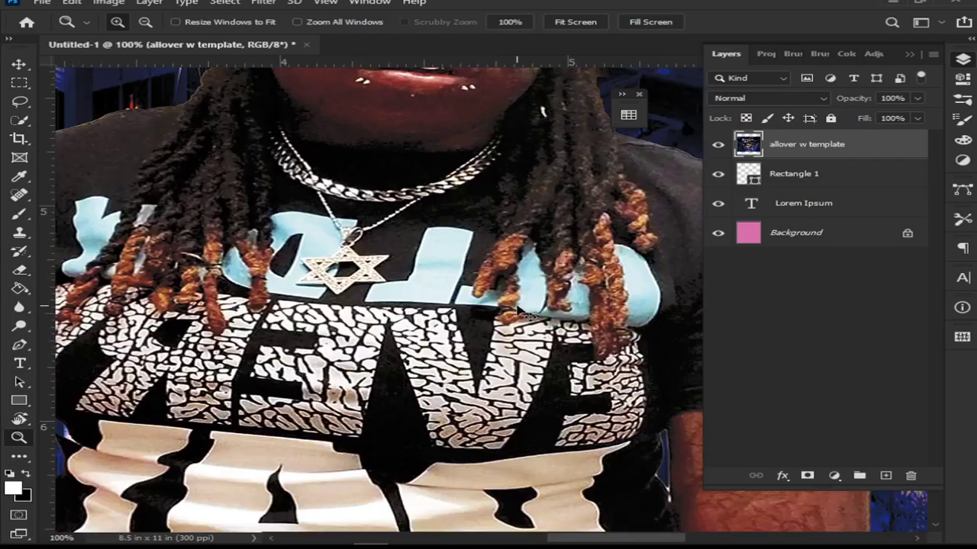
pyautogui.keyDown('alt'); pyautogui.click(518, 311); pyautogui.keyUp('alt')
pyautogui.keyDown('alt'); pyautogui.click(519, 312); pyautogui.keyUp('alt')
pyautogui.keyDown('alt'); pyautogui.click(518, 311); pyautogui.keyUp('alt')
pyautogui.keyDown('alt'); pyautogui.click(519, 312); pyautogui.keyUp('alt')
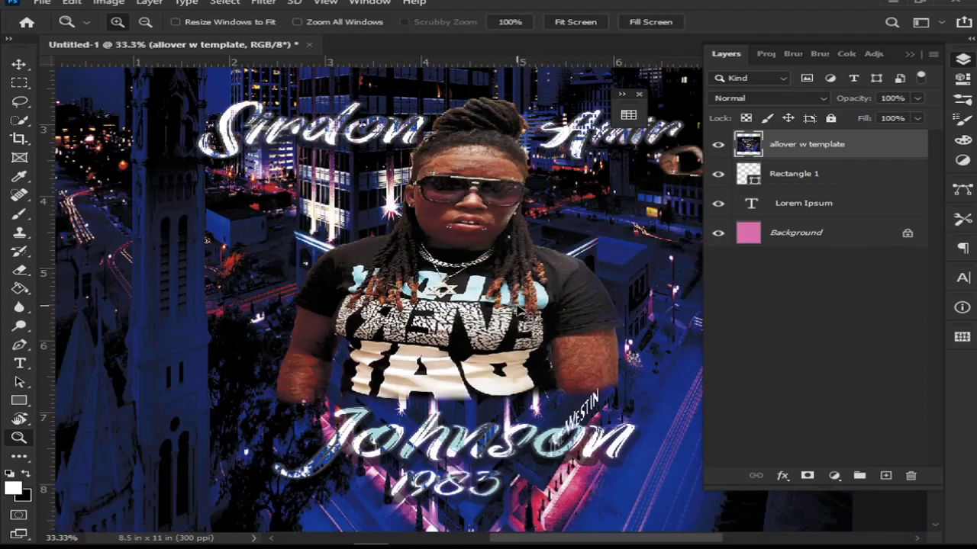
pyautogui.keyDown('alt'); pyautogui.click(520, 313); pyautogui.keyUp('alt')
pyautogui.keyDown('alt'); pyautogui.click(523, 313); pyautogui.keyUp('alt')
pyautogui.keyDown('alt'); pyautogui.click(523, 313); pyautogui.keyUp('alt')
pyautogui.keyDown('alt'); pyautogui.click(522, 313); pyautogui.keyUp('alt')
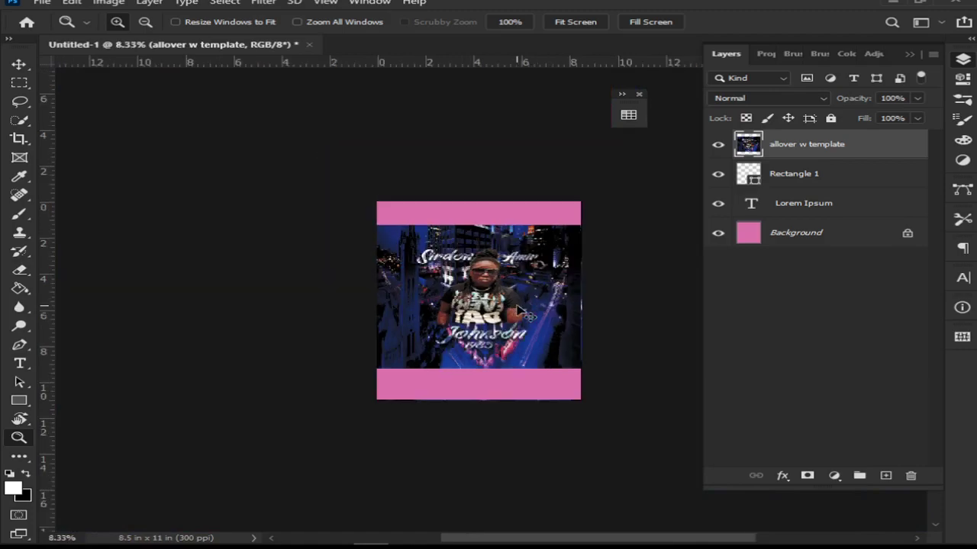
pyautogui.keyDown('alt'); pyautogui.click(522, 312); pyautogui.keyUp('alt')
# Zoom the canvas in and out repeatedly, finishing at 16.7%.
pyautogui.click(519, 311)
pyautogui.click(518, 312)
pyautogui.hotkey('ctrl', '+')
pyautogui.hotkey('ctrl', '-')
pyautogui.hotkey('ctrl', '-')
pyautogui.hotkey('ctrl', '+')
pyautogui.hotkey('ctrl', '+')
pyautogui.hotkey('ctrl', '+')
pyautogui.hotkey('ctrl', '-')
pyautogui.hotkey('ctrl', '-')
pyautogui.hotkey('ctrl', '+')
pyautogui.hotkey('ctrl', '+')
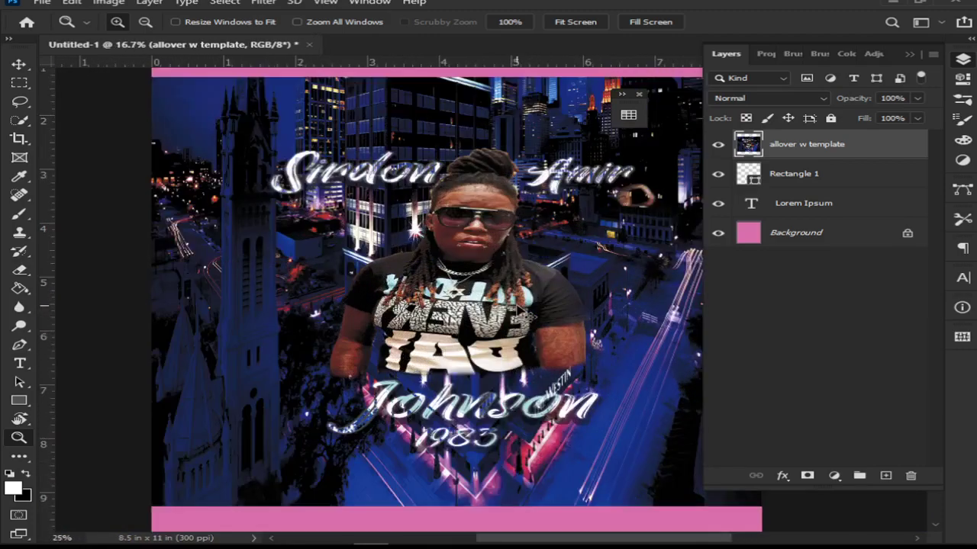
pyautogui.hotkey('ctrl', '+')
pyautogui.hotkey('ctrl', '+')
pyautogui.hotkey('ctrl', '-')
pyautogui.hotkey('ctrl', '-')
pyautogui.hotkey('ctrl', '-')
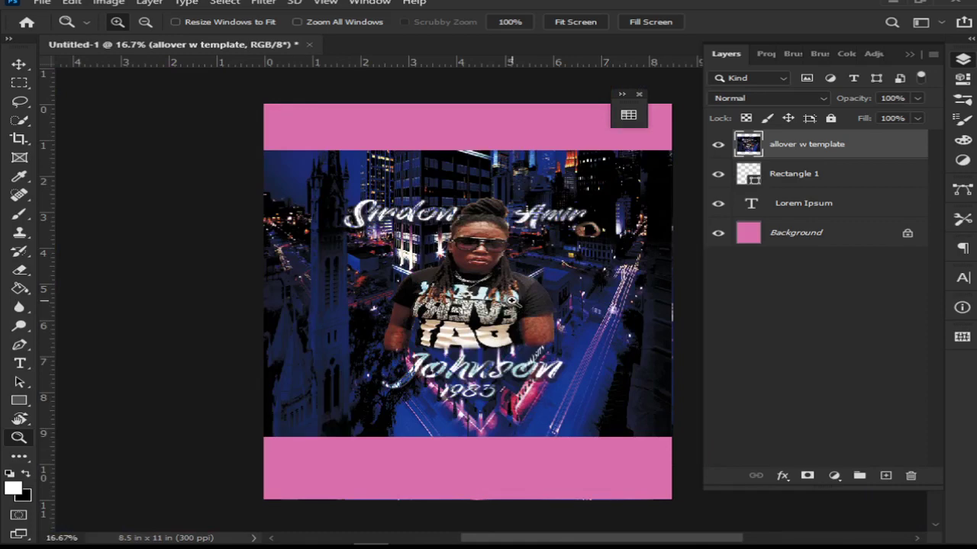
pyautogui.hotkey('ctrl', '+')
pyautogui.hotkey('ctrl', '+')
pyautogui.hotkey('ctrl', '-')
pyautogui.hotkey('ctrl', '-')
# Delete the Rectangle 1 and Lorem Ipsum layers, and undo both deletions.
pyautogui.click(794, 173)
pyautogui.press('Delete')
pyautogui.press('Delete')
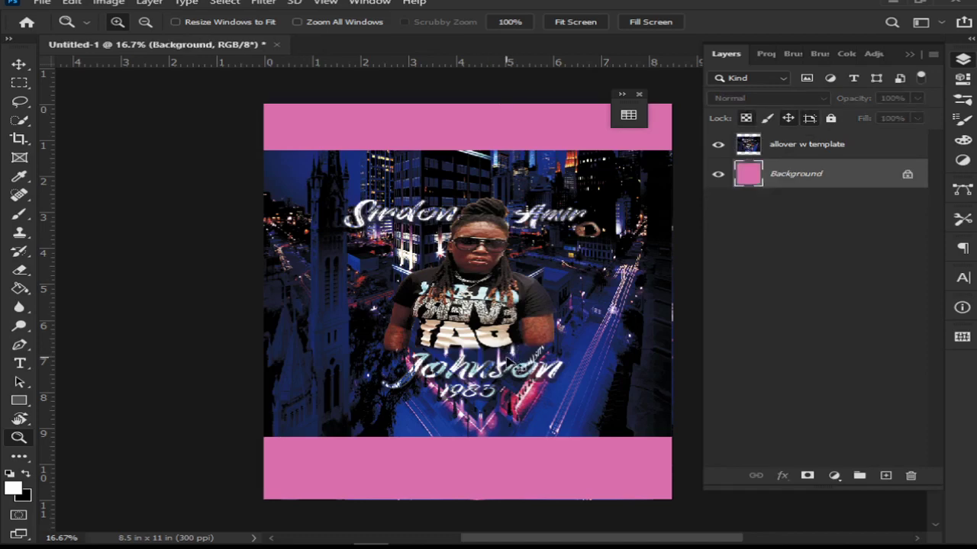
pyautogui.hotkey('ctrl', 'z')
pyautogui.hotkey('ctrl', 'z')
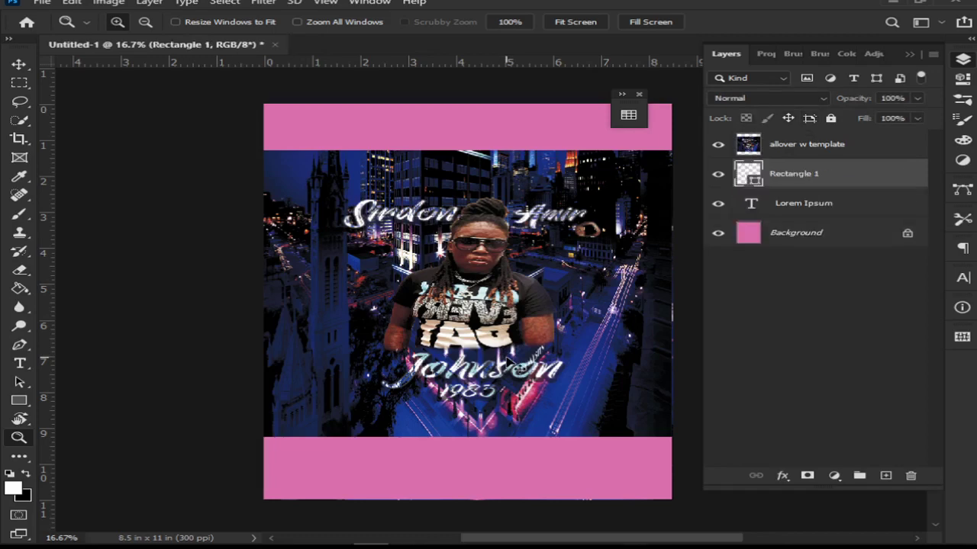
# Redo the white brush strokes across the figure and the lettering.
pyautogui.hotkey('ctrl', 'shift', 'z')
pyautogui.hotkey('ctrl', 'shift', 'z')
pyautogui.hotkey('ctrl', 'shift', 'z')
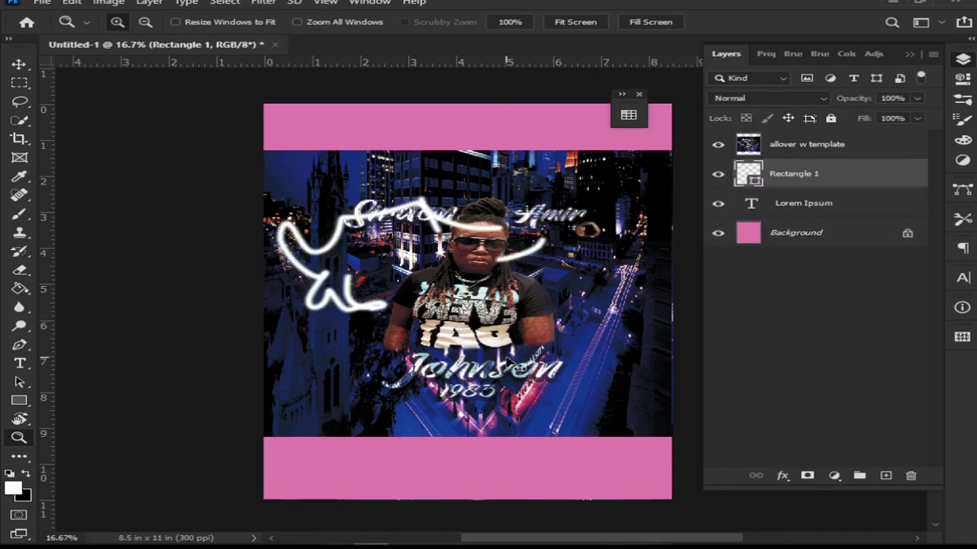
pyautogui.hotkey('ctrl', 'shift', 'z')
pyautogui.hotkey('ctrl', 'shift', 'z')
pyautogui.hotkey('ctrl', 'shift', 'z')
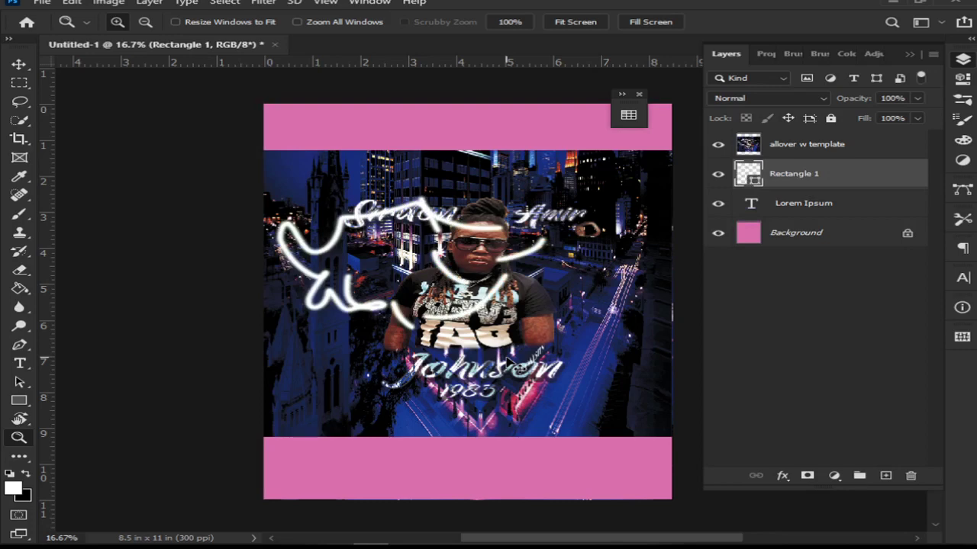
# Undo the restored white brush strokes one after another until the artwork is clean.
pyautogui.hotkey('ctrl', 'z')
pyautogui.hotkey('ctrl', 'z')
pyautogui.hotkey('ctrl', 'z')
pyautogui.hotkey('ctrl', 'z')
pyautogui.hotkey('ctrl', 'z')
pyautogui.hotkey('ctrl', 'z')
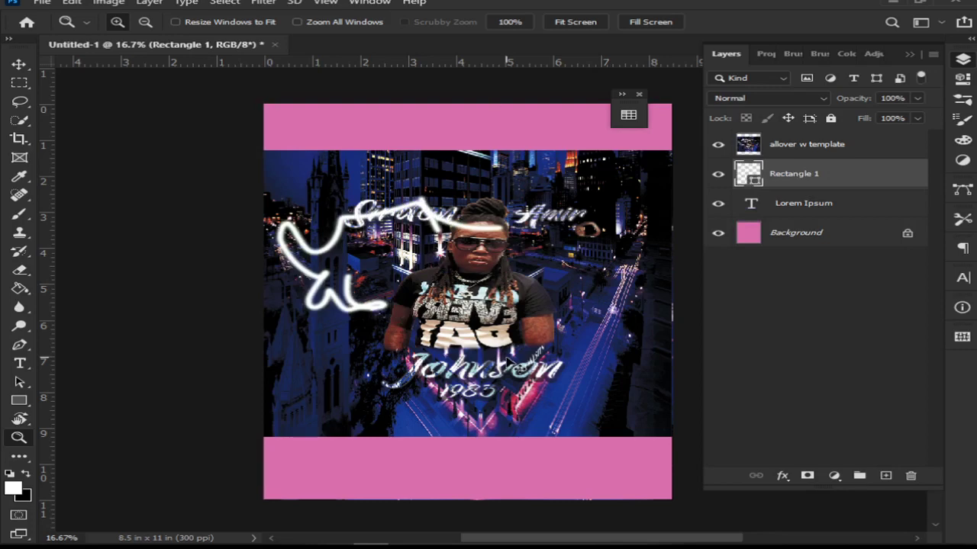
pyautogui.hotkey('ctrl', 'z')
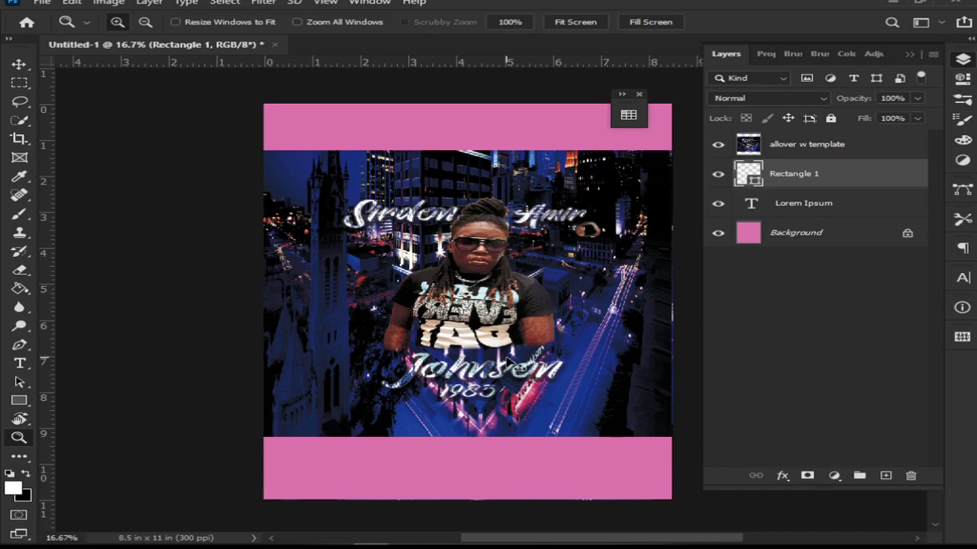
# Redo the full series of white brush strokes a second time.
pyautogui.hotkey('ctrl', 'shift', 'z')
pyautogui.hotkey('ctrl', 'shift', 'z')
pyautogui.hotkey('ctrl', 'shift', 'z')
pyautogui.hotkey('ctrl', 'shift', 'z')
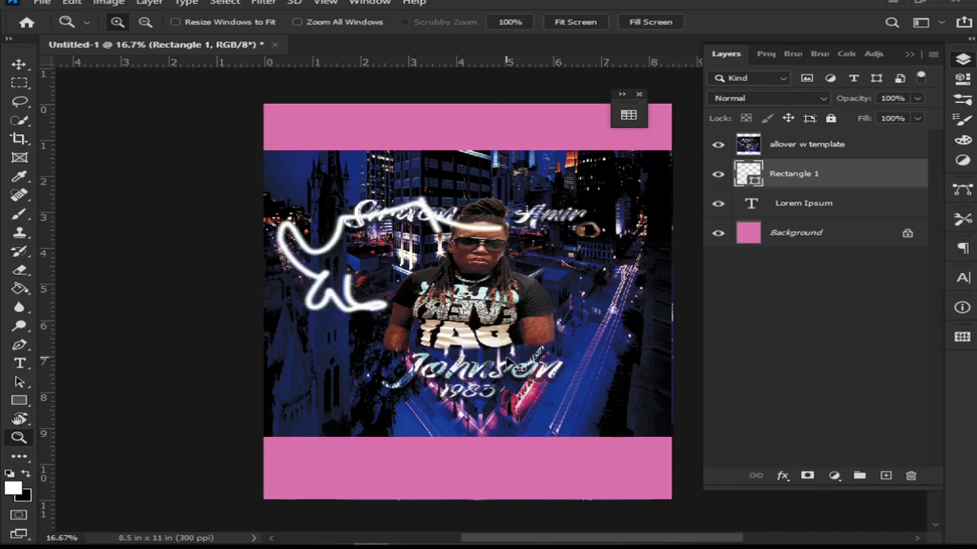
pyautogui.hotkey('ctrl', 'shift', 'z')
pyautogui.hotkey('ctrl', 'shift', 'z')
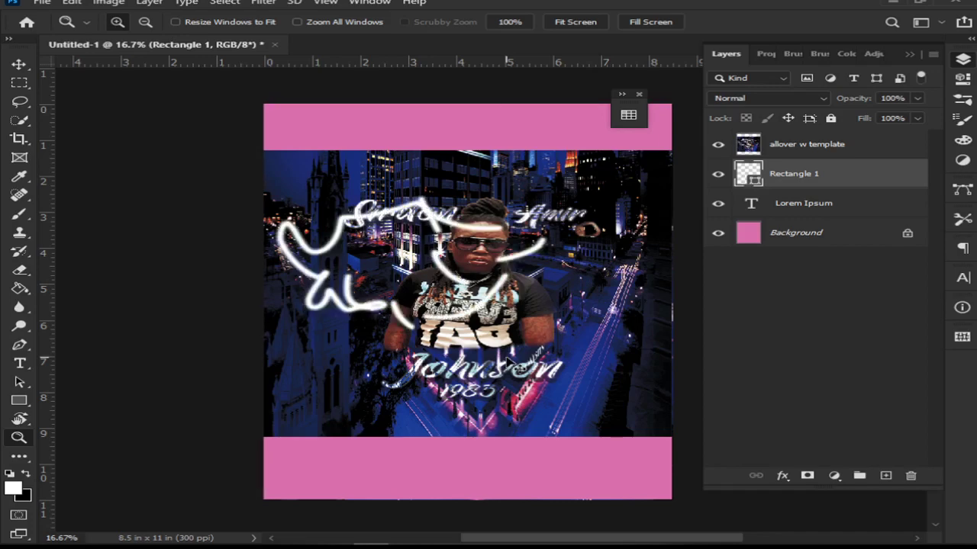
# Step back through the history again to remove all white brush strokes from the artwork.
pyautogui.hotkey('ctrl', 'z')
pyautogui.hotkey('ctrl', 'z')
pyautogui.hotkey('ctrl', 'z')
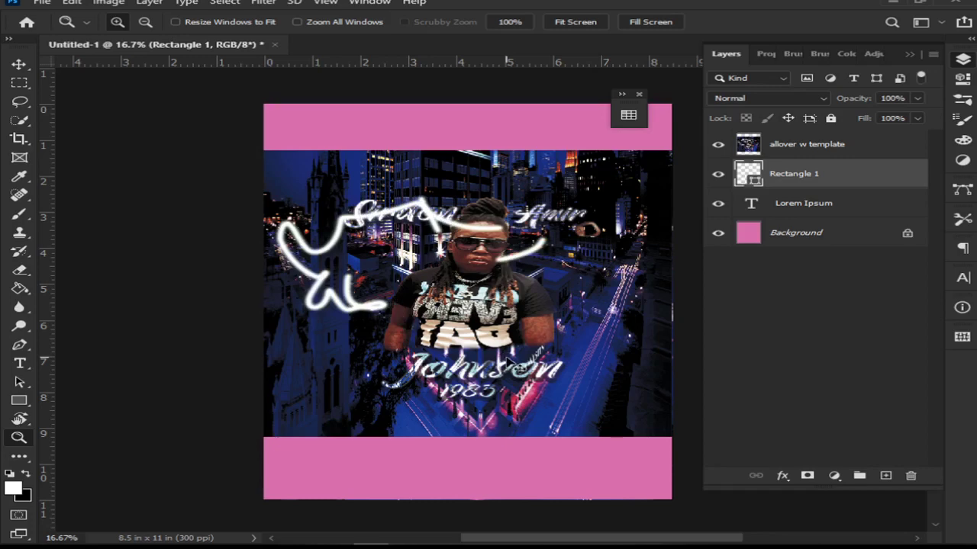
pyautogui.hotkey('ctrl', 'z')
pyautogui.hotkey('ctrl', 'z')
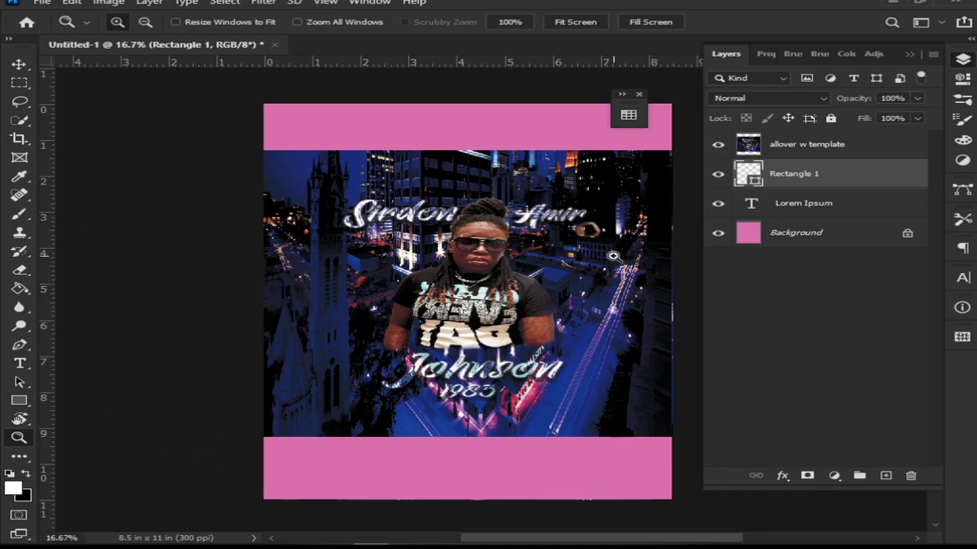
# Collapse the Layers panel to its icon and pan the page toward the middle of the workspace.
pyautogui.moveTo(573, 260); pyautogui.dragTo(461, 260)
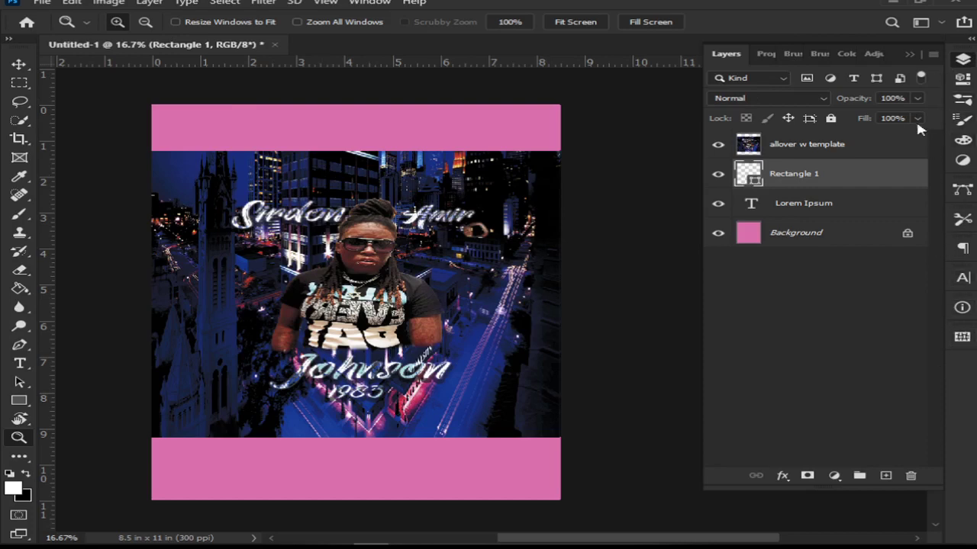
pyautogui.click(909, 54)
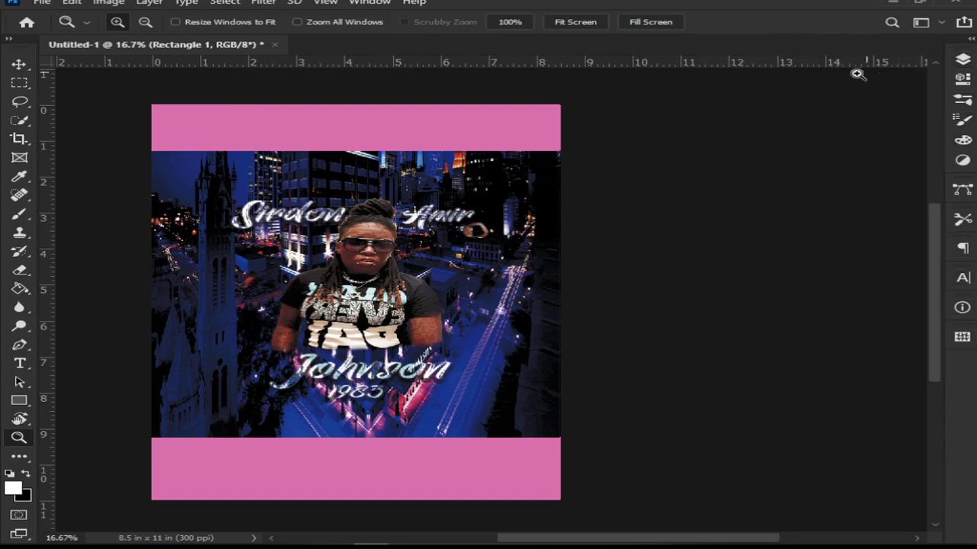
pyautogui.moveTo(432, 185); pyautogui.dragTo(531, 185)
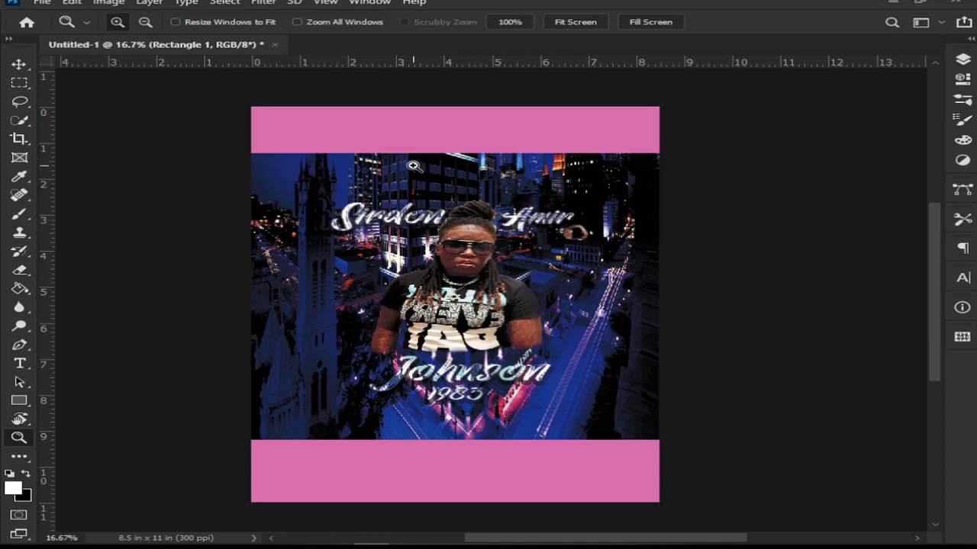
# Shift the "allover w template" artwork slightly to the right on the page with the Move tool.
pyautogui.click(21, 83)
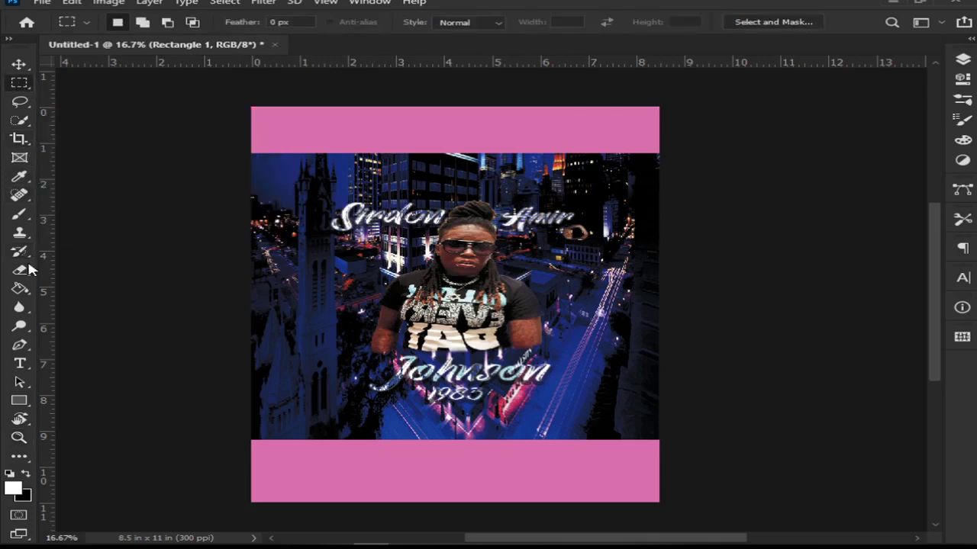
pyautogui.click(22, 67)
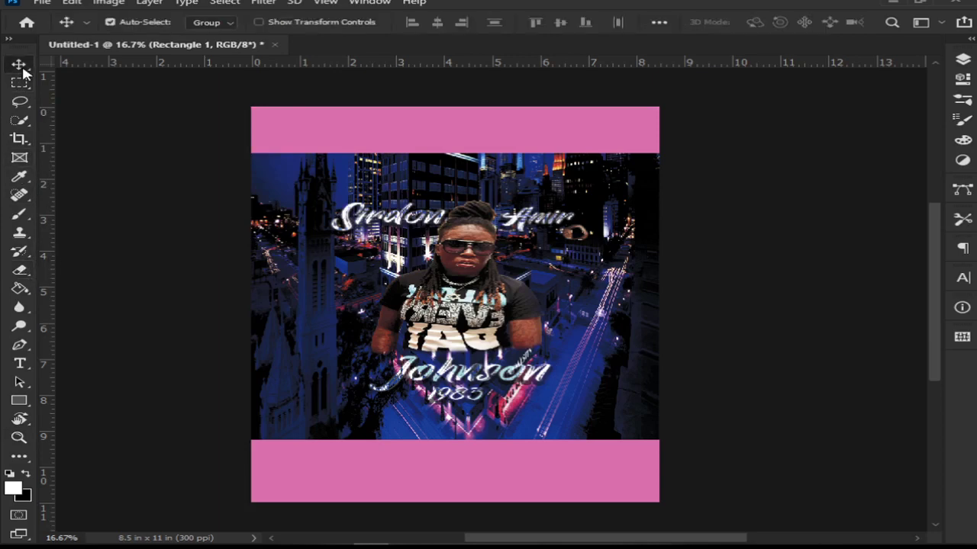
pyautogui.moveTo(401, 335)
pyautogui.mouseDown()
pyautogui.moveTo(375, 330)
pyautogui.moveTo(418, 306)
pyautogui.moveTo(419, 333)
pyautogui.mouseUp()
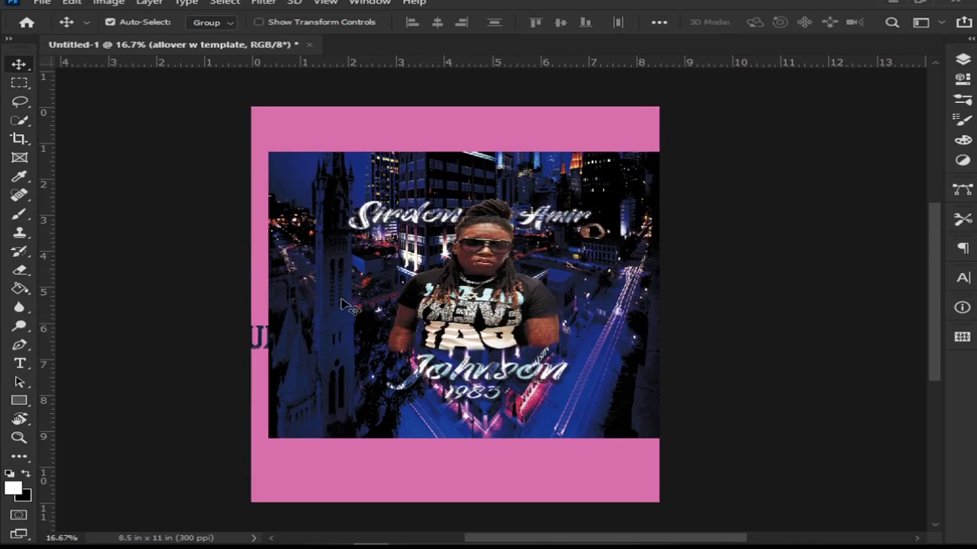
# Switch to the Rectangular Marquee and back to the Move tool, and realign the artwork with the page's left edge.
pyautogui.click(20, 82)
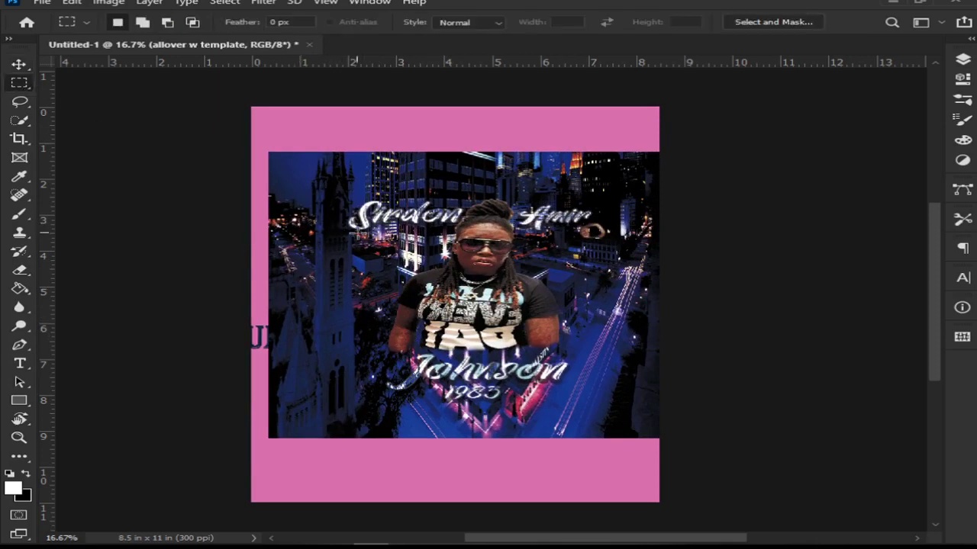
pyautogui.moveTo(381, 255); pyautogui.dragTo(363, 256)
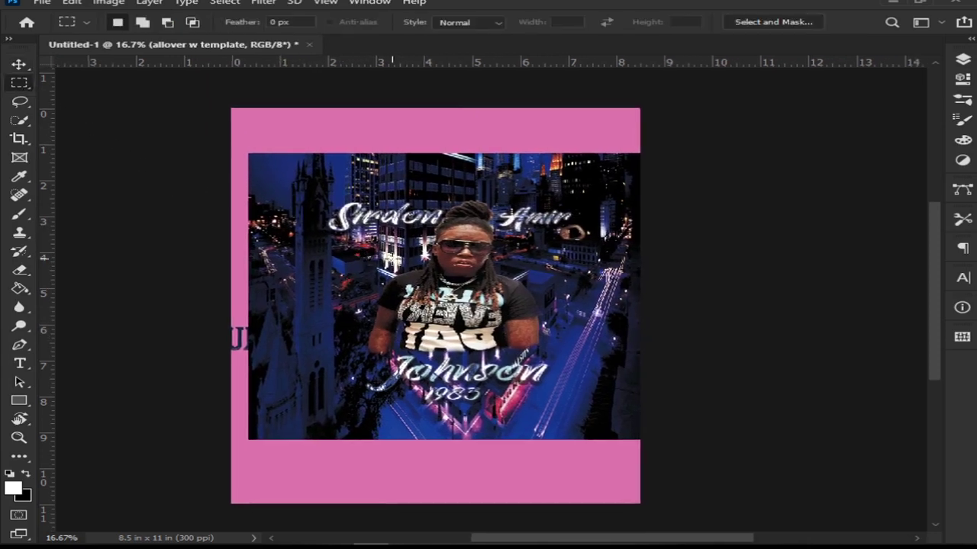
pyautogui.press('v')
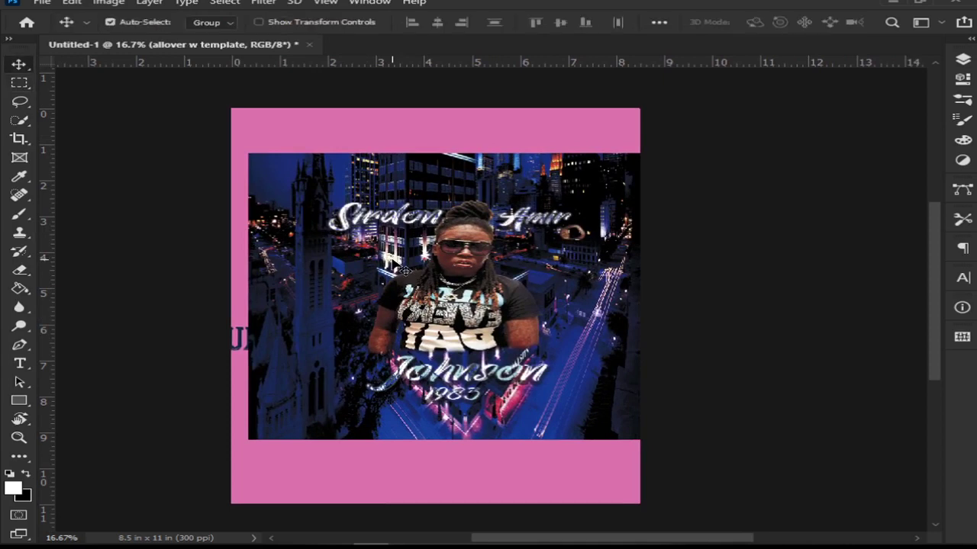
pyautogui.moveTo(391, 258); pyautogui.dragTo(372, 260)
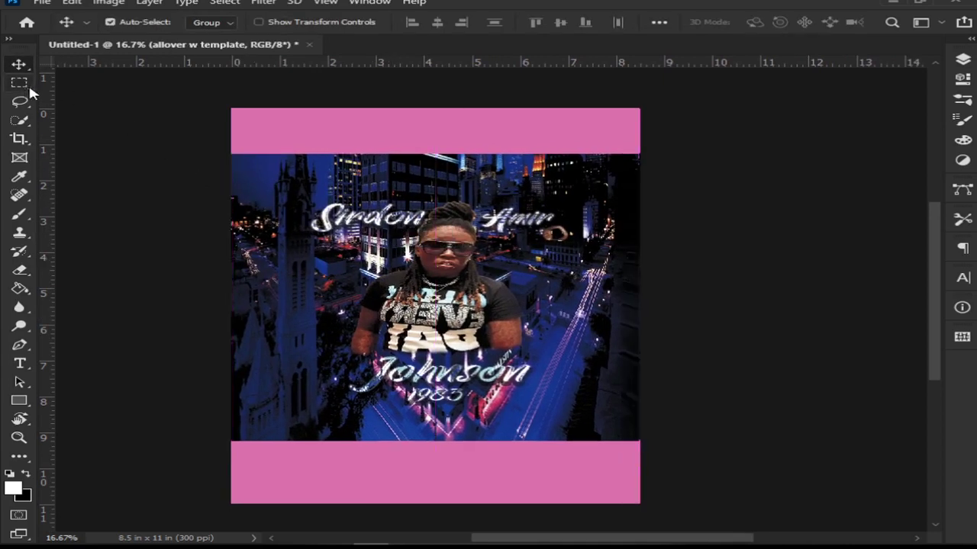
# Draw a rectangular marquee selection around the upper-left lettering and activate the Brush tool.
pyautogui.press('m')
pyautogui.moveTo(260, 196); pyautogui.dragTo(416, 248)
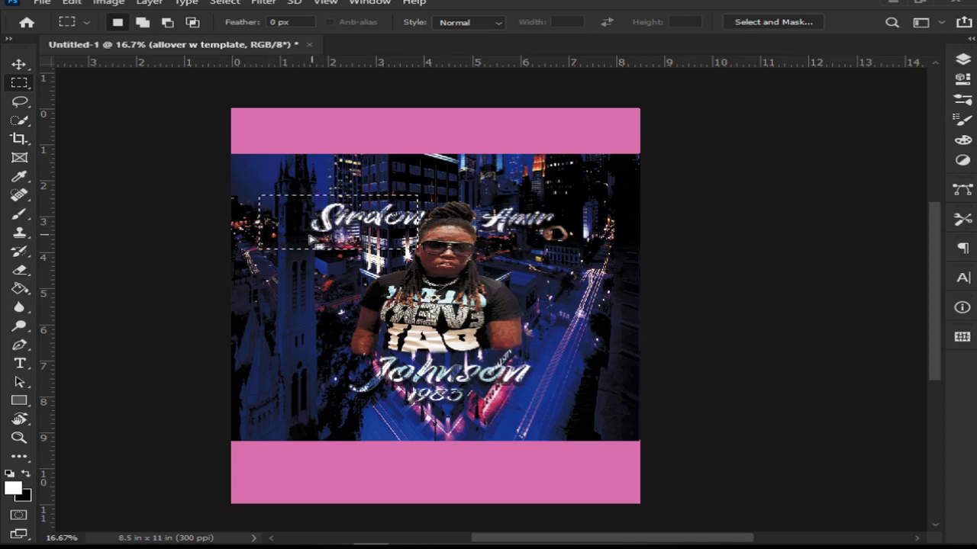
pyautogui.press('b')
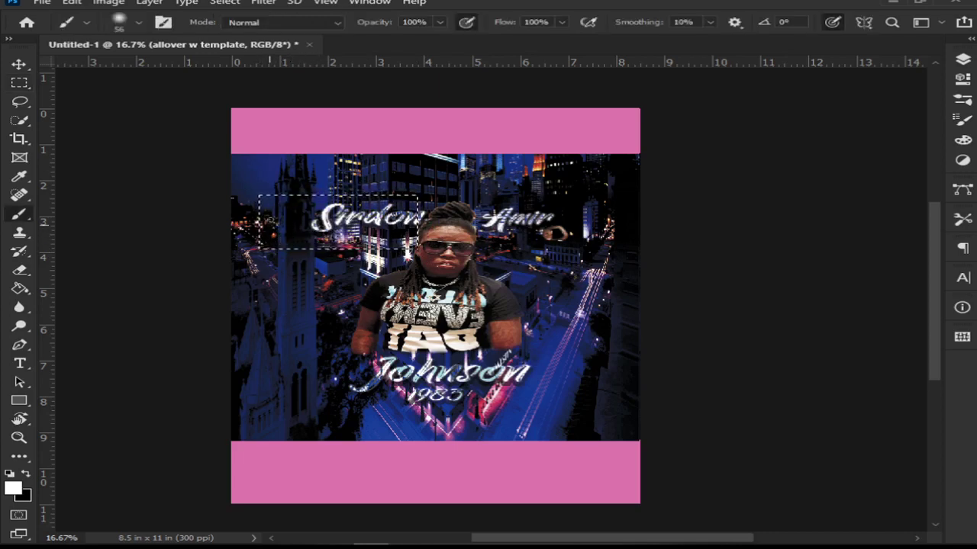
# Paint white brush strokes inside the marquee selection around the upper-left lettering and undo them.
pyautogui.moveTo(264, 225)
pyautogui.mouseDown()
pyautogui.moveTo(286, 205)
pyautogui.moveTo(266, 190)
pyautogui.moveTo(252, 205)
pyautogui.mouseUp()
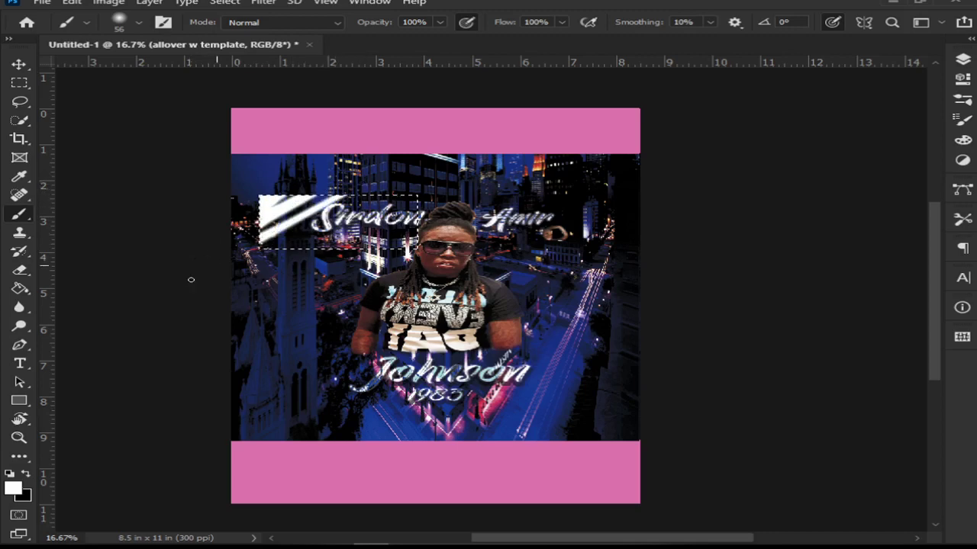
pyautogui.moveTo(391, 161)
pyautogui.mouseDown()
pyautogui.moveTo(236, 289)
pyautogui.moveTo(405, 159)
pyautogui.moveTo(369, 296)
pyautogui.moveTo(372, 161)
pyautogui.moveTo(375, 292)
pyautogui.moveTo(416, 178)
pyautogui.moveTo(434, 268)
pyautogui.mouseUp()
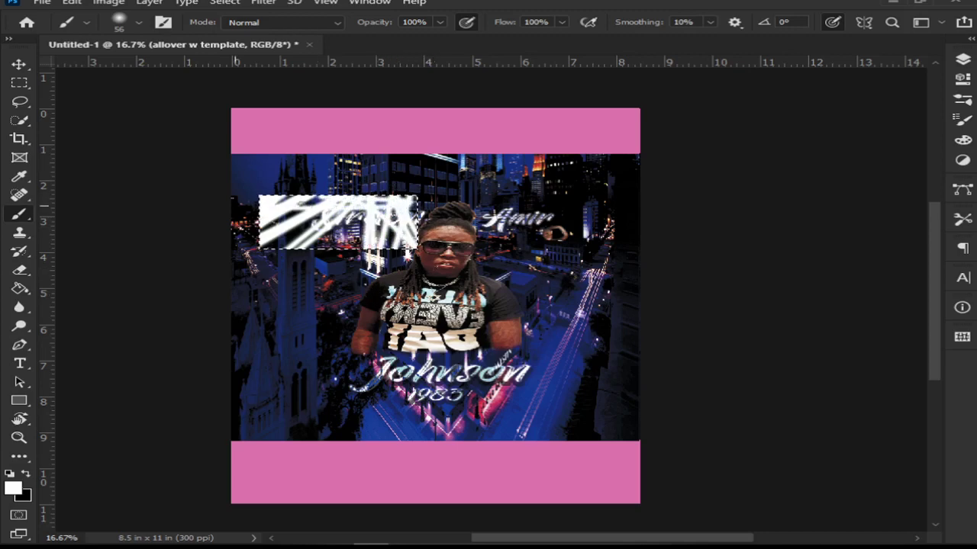
pyautogui.moveTo(235, 206)
pyautogui.mouseDown()
pyautogui.moveTo(253, 227)
pyautogui.moveTo(424, 231)
pyautogui.moveTo(258, 250)
pyautogui.moveTo(426, 248)
pyautogui.mouseUp()
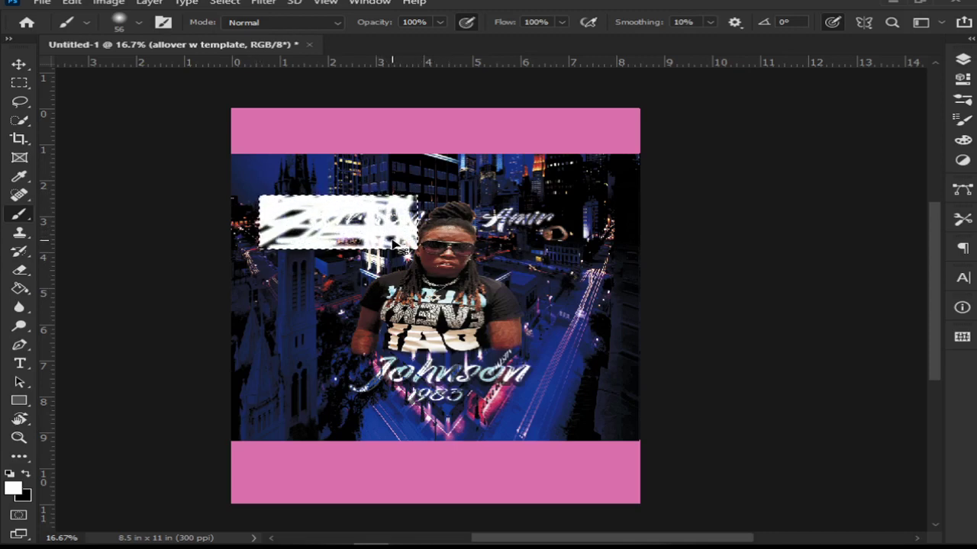
pyautogui.press('Delete')
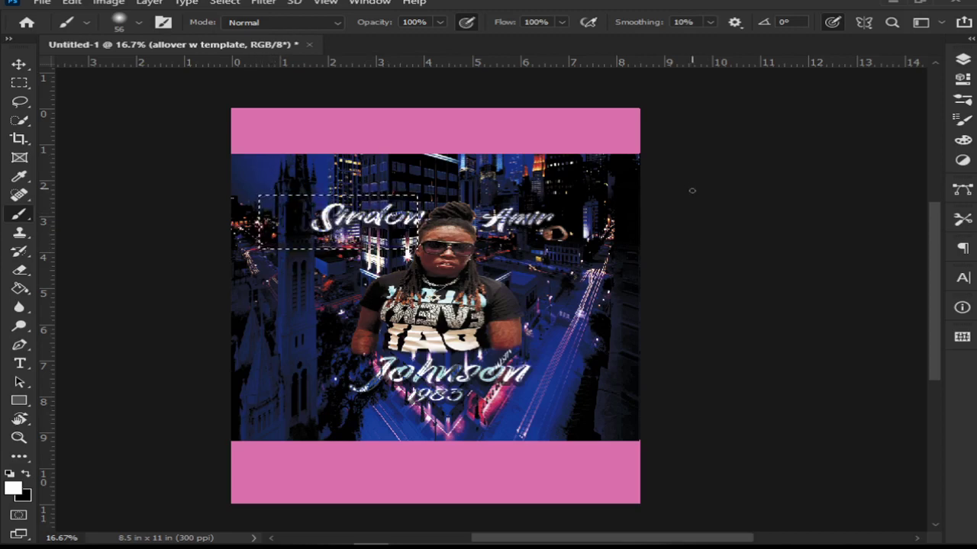
# Show the Layers panel, scribble white brush strokes over the selected upper-left lettering, and undo those strokes.
pyautogui.click(962, 59)
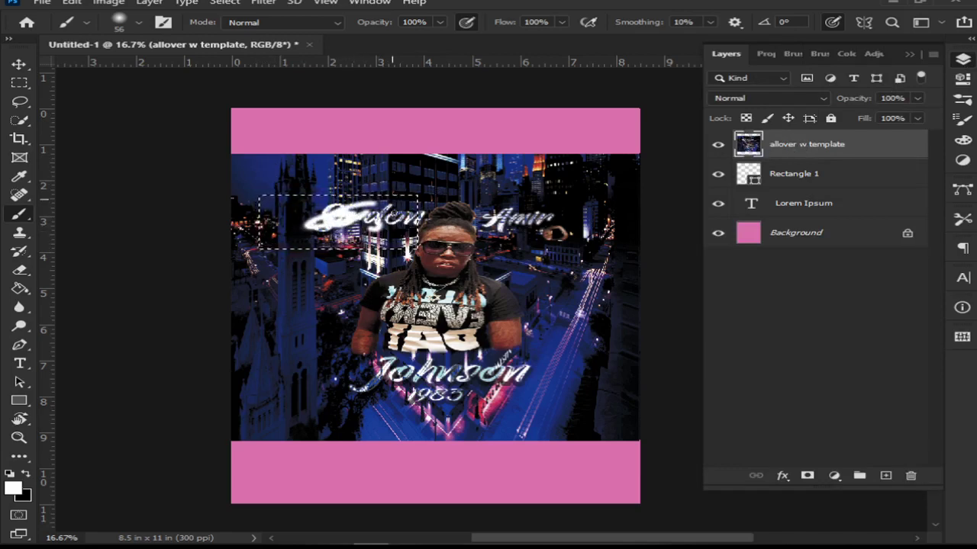
pyautogui.moveTo(392, 212); pyautogui.dragTo(356, 216)
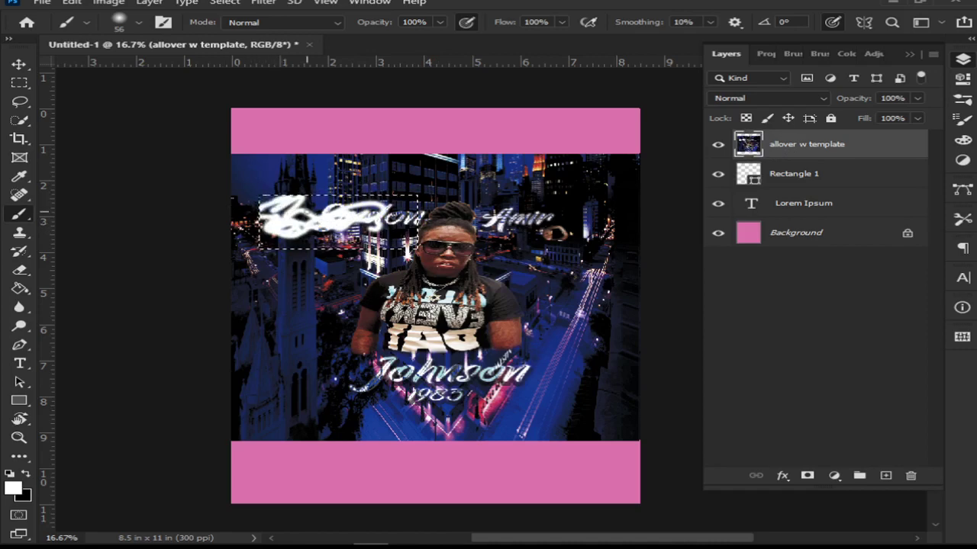
pyautogui.moveTo(320, 218); pyautogui.dragTo(267, 215)
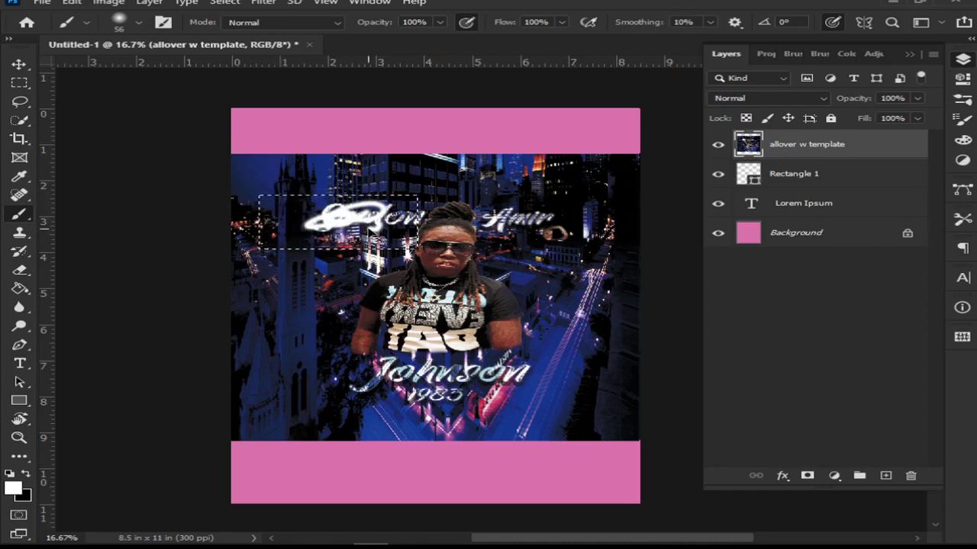
pyautogui.hotkey('ctrl', 'z')
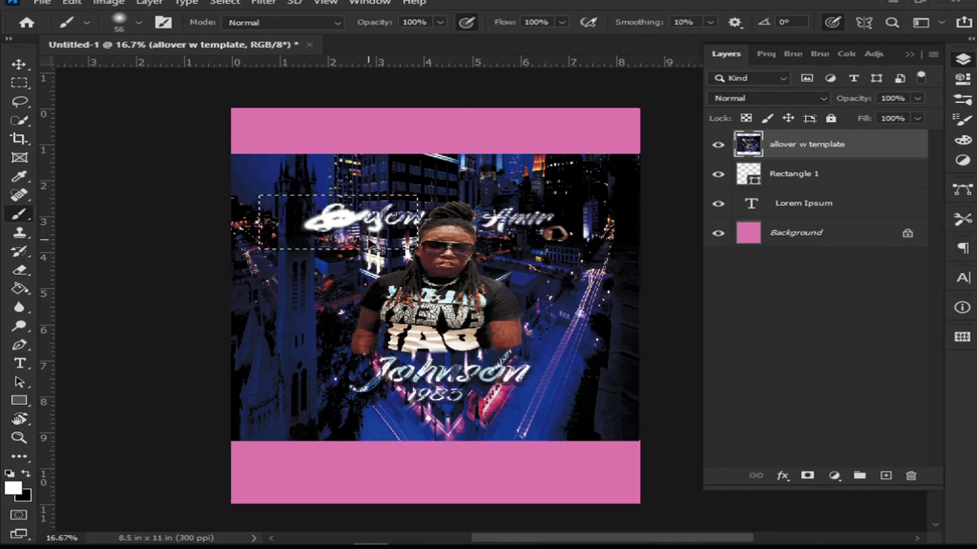
pyautogui.hotkey('ctrl', 'z')
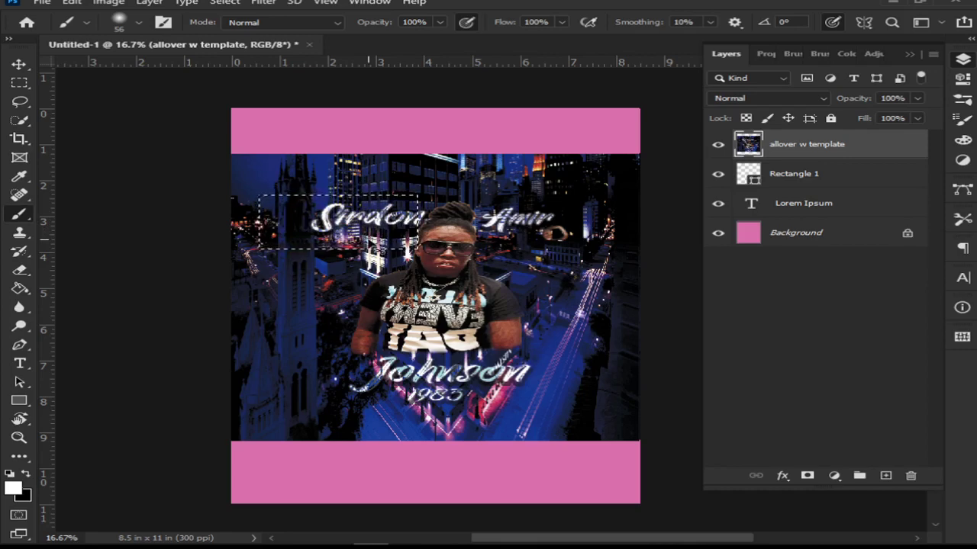
# Clear the selection and draw a new rectangular marquee over the tower and the start of the upper-left lettering.
pyautogui.hotkey('ctrl', 'd')
pyautogui.press('m')
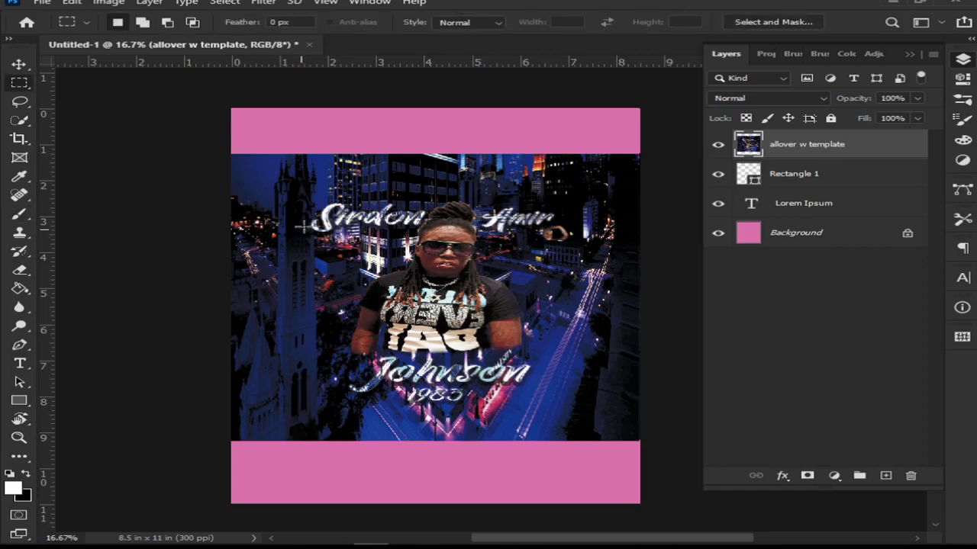
pyautogui.moveTo(258, 178); pyautogui.dragTo(396, 295)
pyautogui.moveTo(393, 307); pyautogui.dragTo(392, 307)
pyautogui.moveTo(317, 186); pyautogui.dragTo(374, 321)
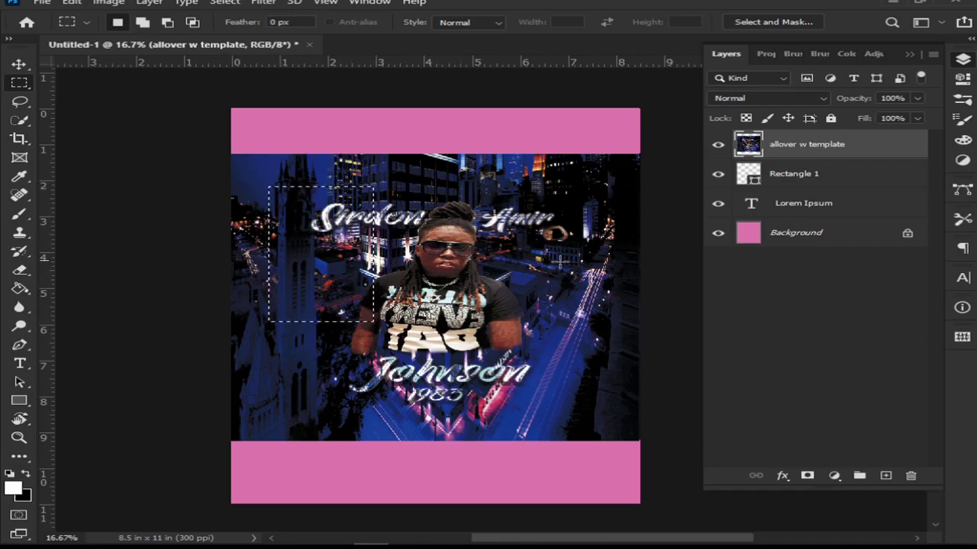
# Switch to the Crop tool and back to the Brush tool, and deselect the marquee area.
pyautogui.press('c')
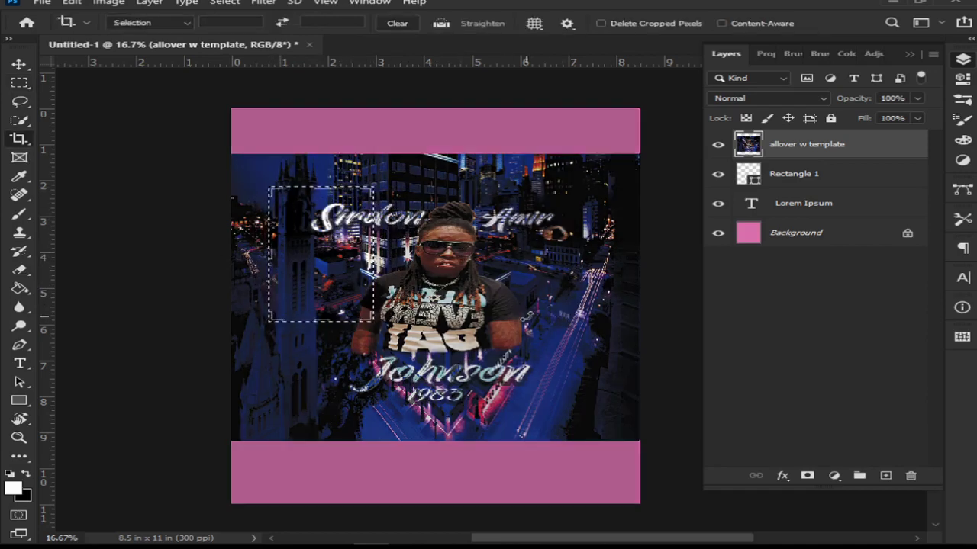
pyautogui.press('b')
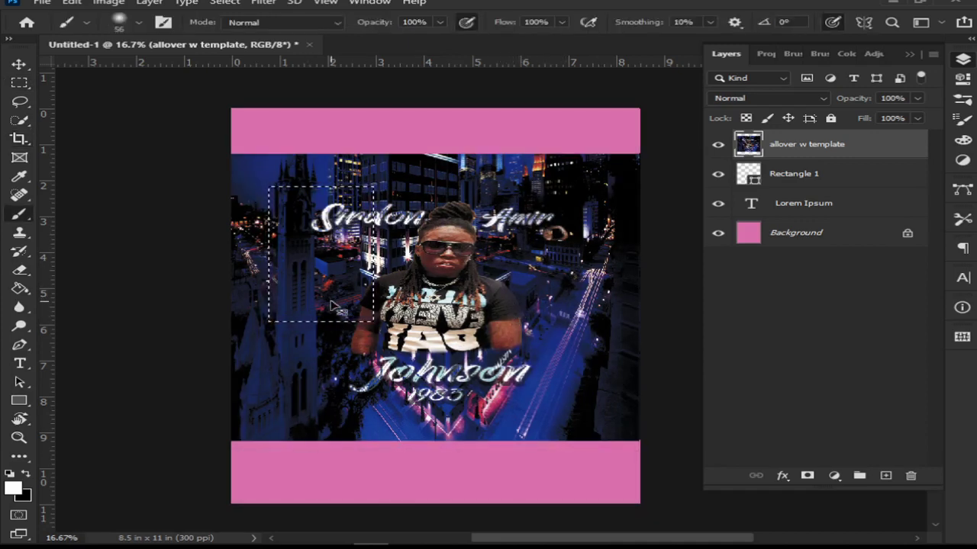
pyautogui.hotkey('ctrl', 'd')
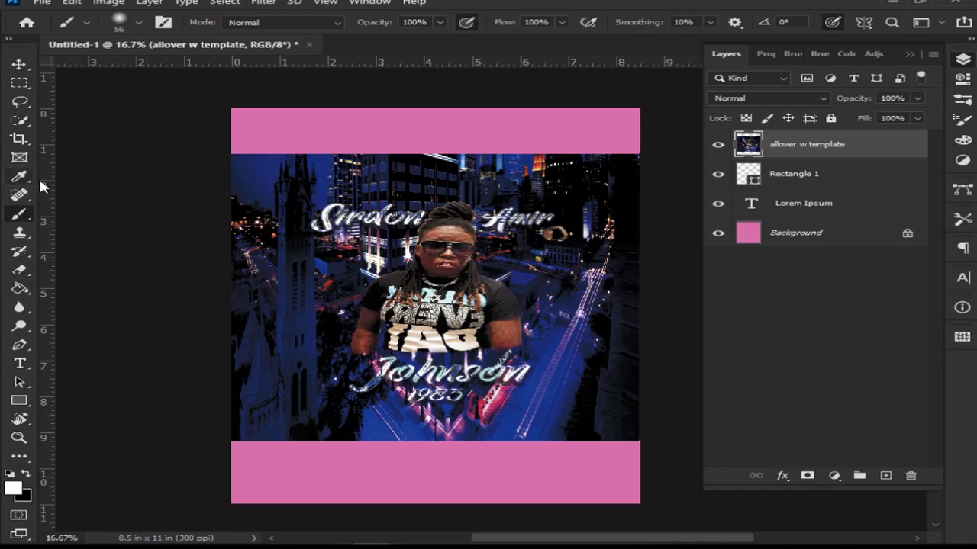
# Compare the options of the Quick Selection, Eyedropper, Brush, Clone Stamp, History Brush, Eraser and Dodge tools by activating each.
pyautogui.click(19, 121)
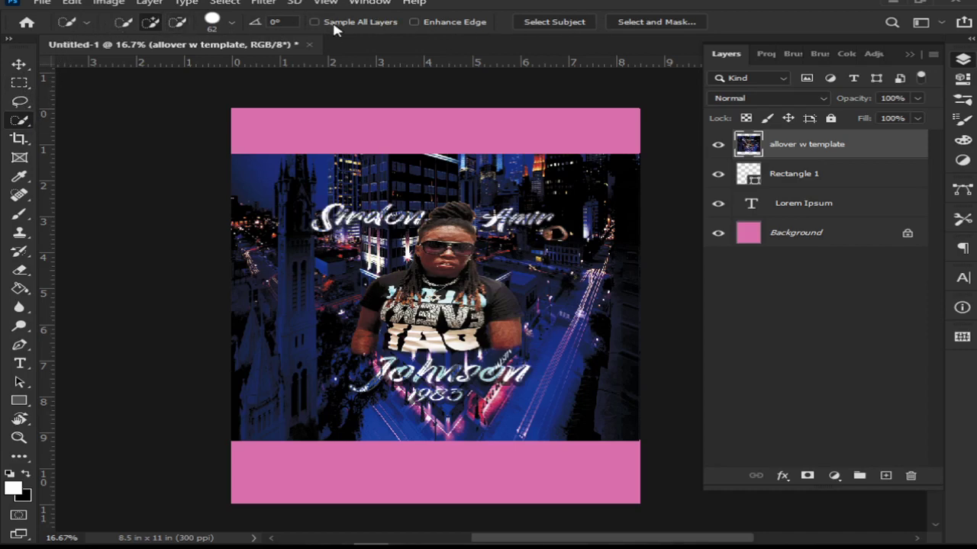
pyautogui.click(19, 176)
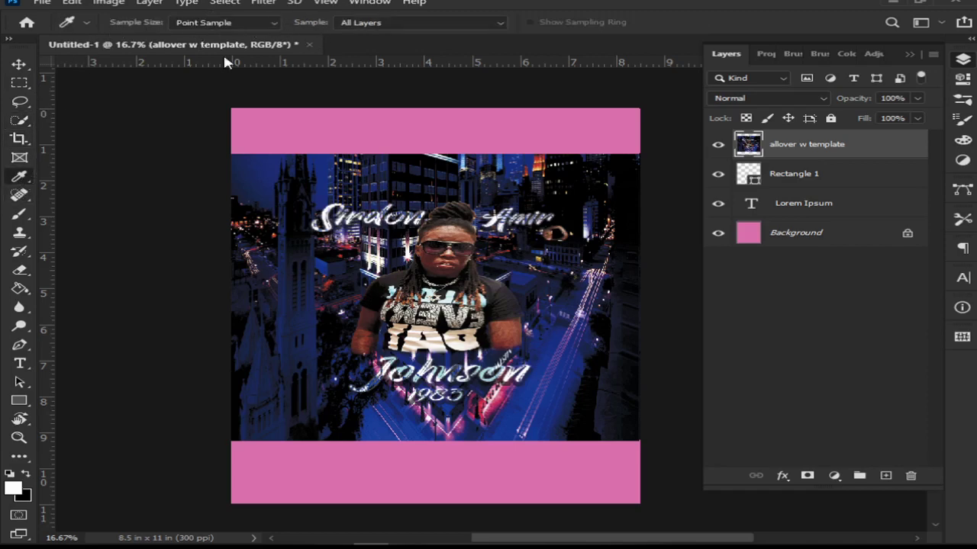
pyautogui.click(19, 214)
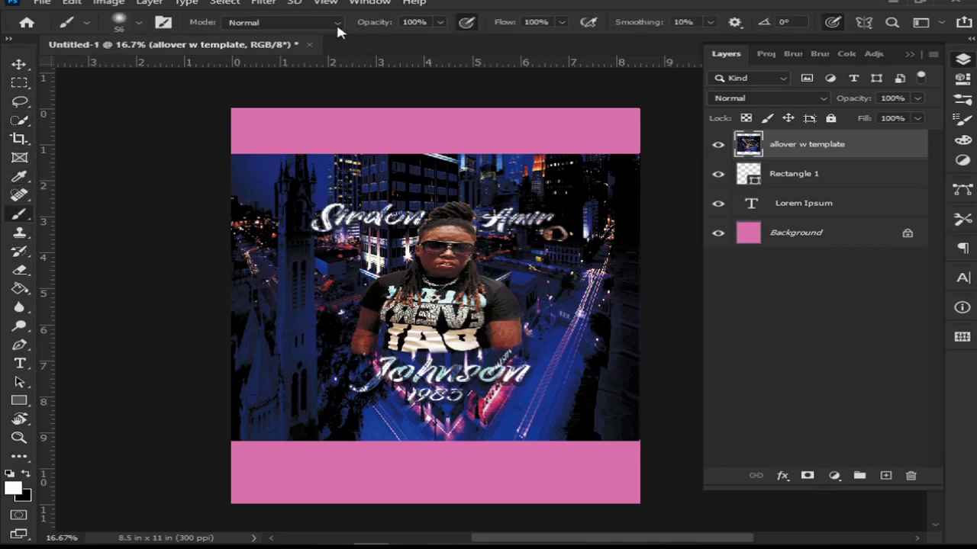
pyautogui.click(20, 234)
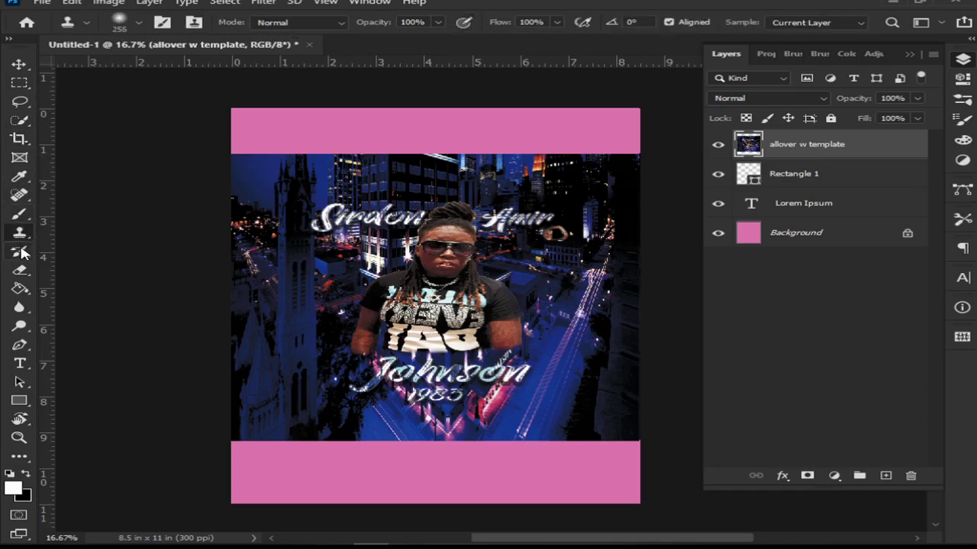
pyautogui.click(20, 251)
pyautogui.click(19, 270)
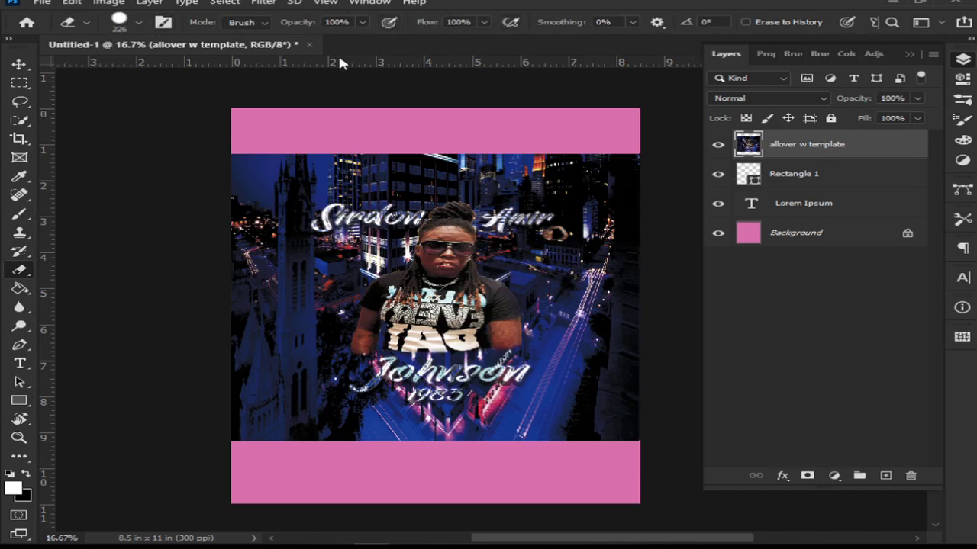
pyautogui.click(19, 326)
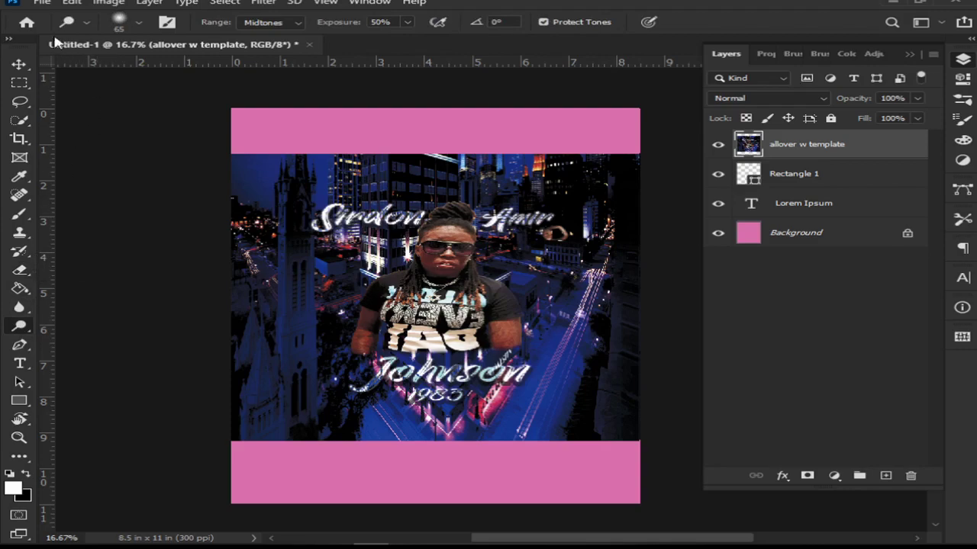
# Review the keyboard shortcuts listed beside the File, Filter, Layer, Image and View commands.
pyautogui.click(42, 3)
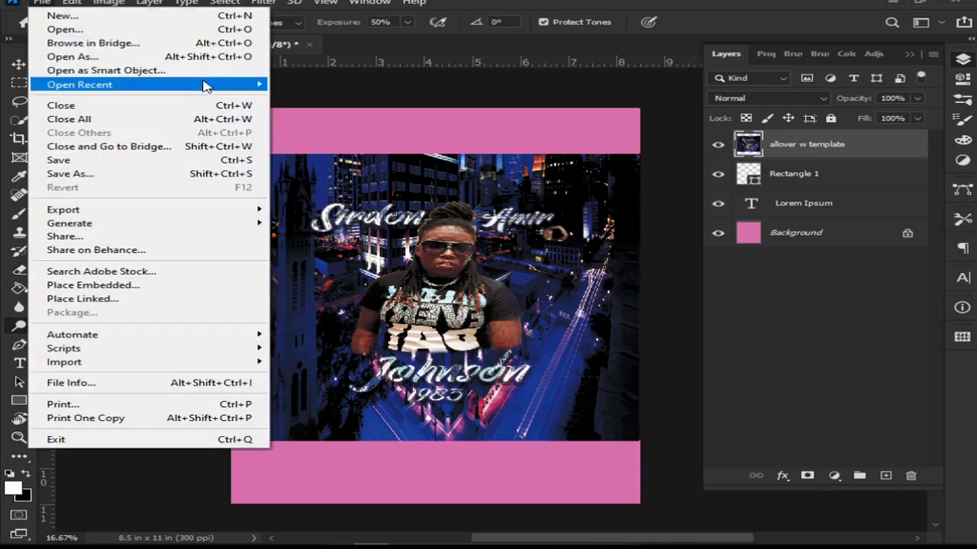
pyautogui.moveTo(67, 4)
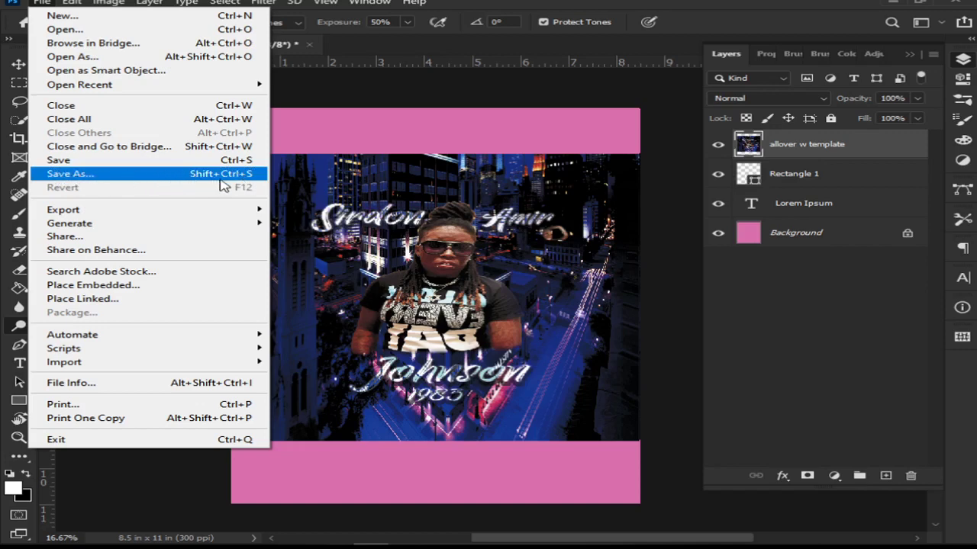
pyautogui.click(341, 325)
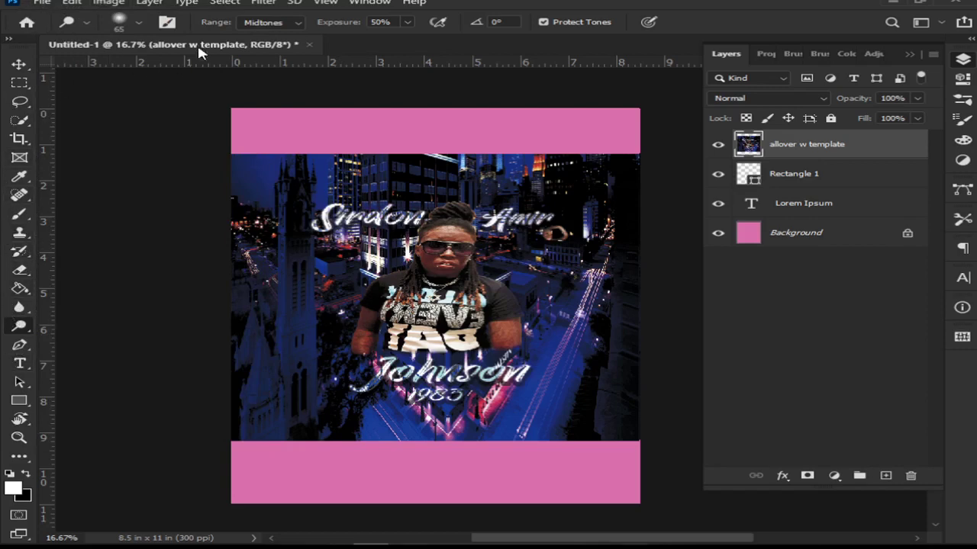
pyautogui.click(259, 3)
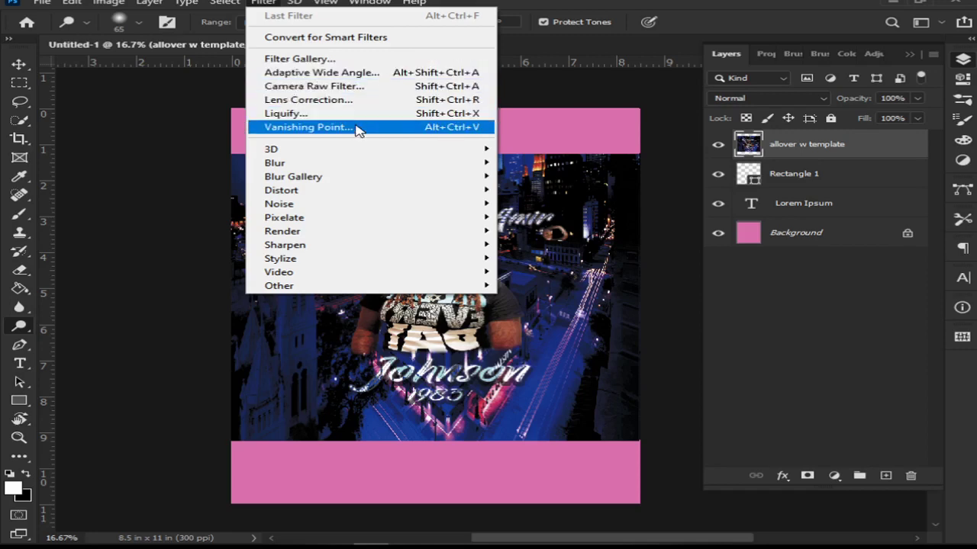
pyautogui.click(200, 98)
pyautogui.click(150, 3)
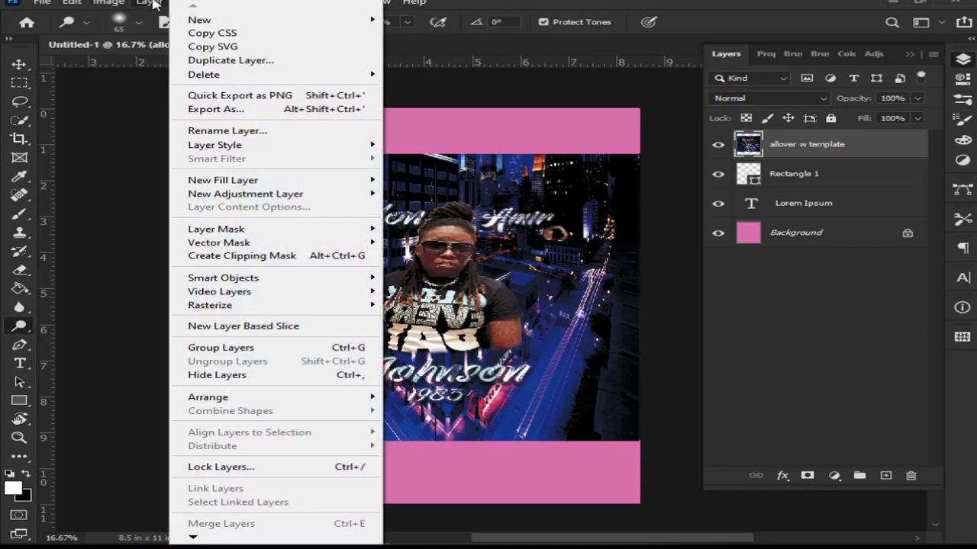
pyautogui.moveTo(111, 4)
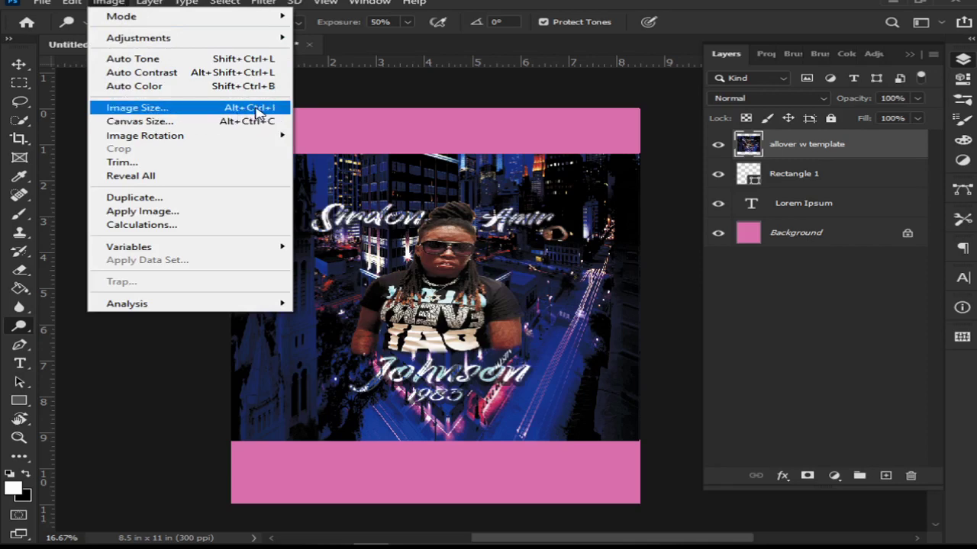
pyautogui.click(352, 98)
pyautogui.click(321, 3)
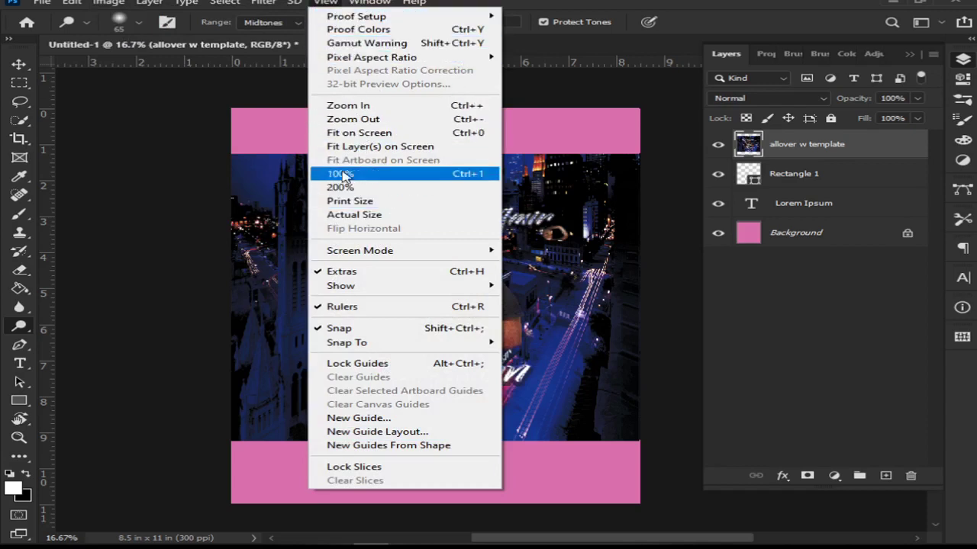
pyautogui.click(180, 142)
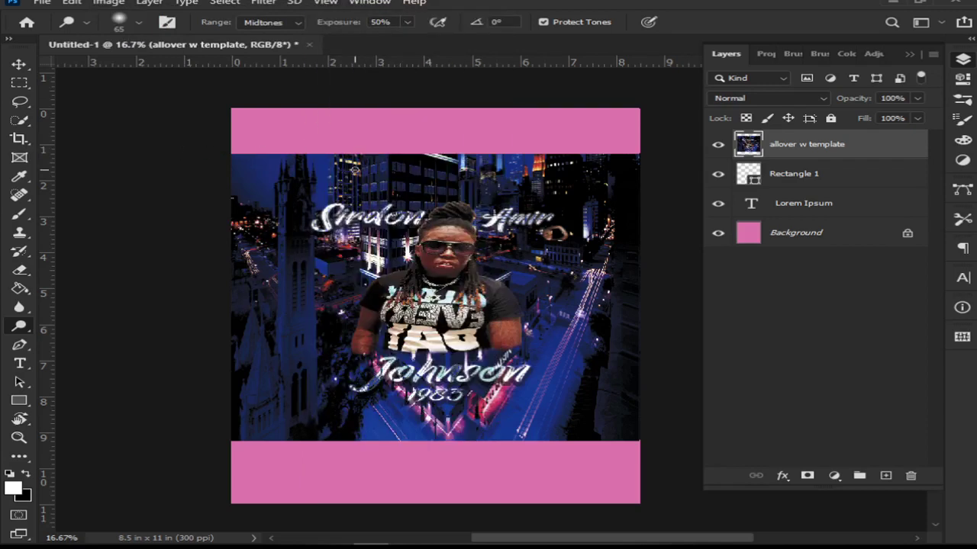